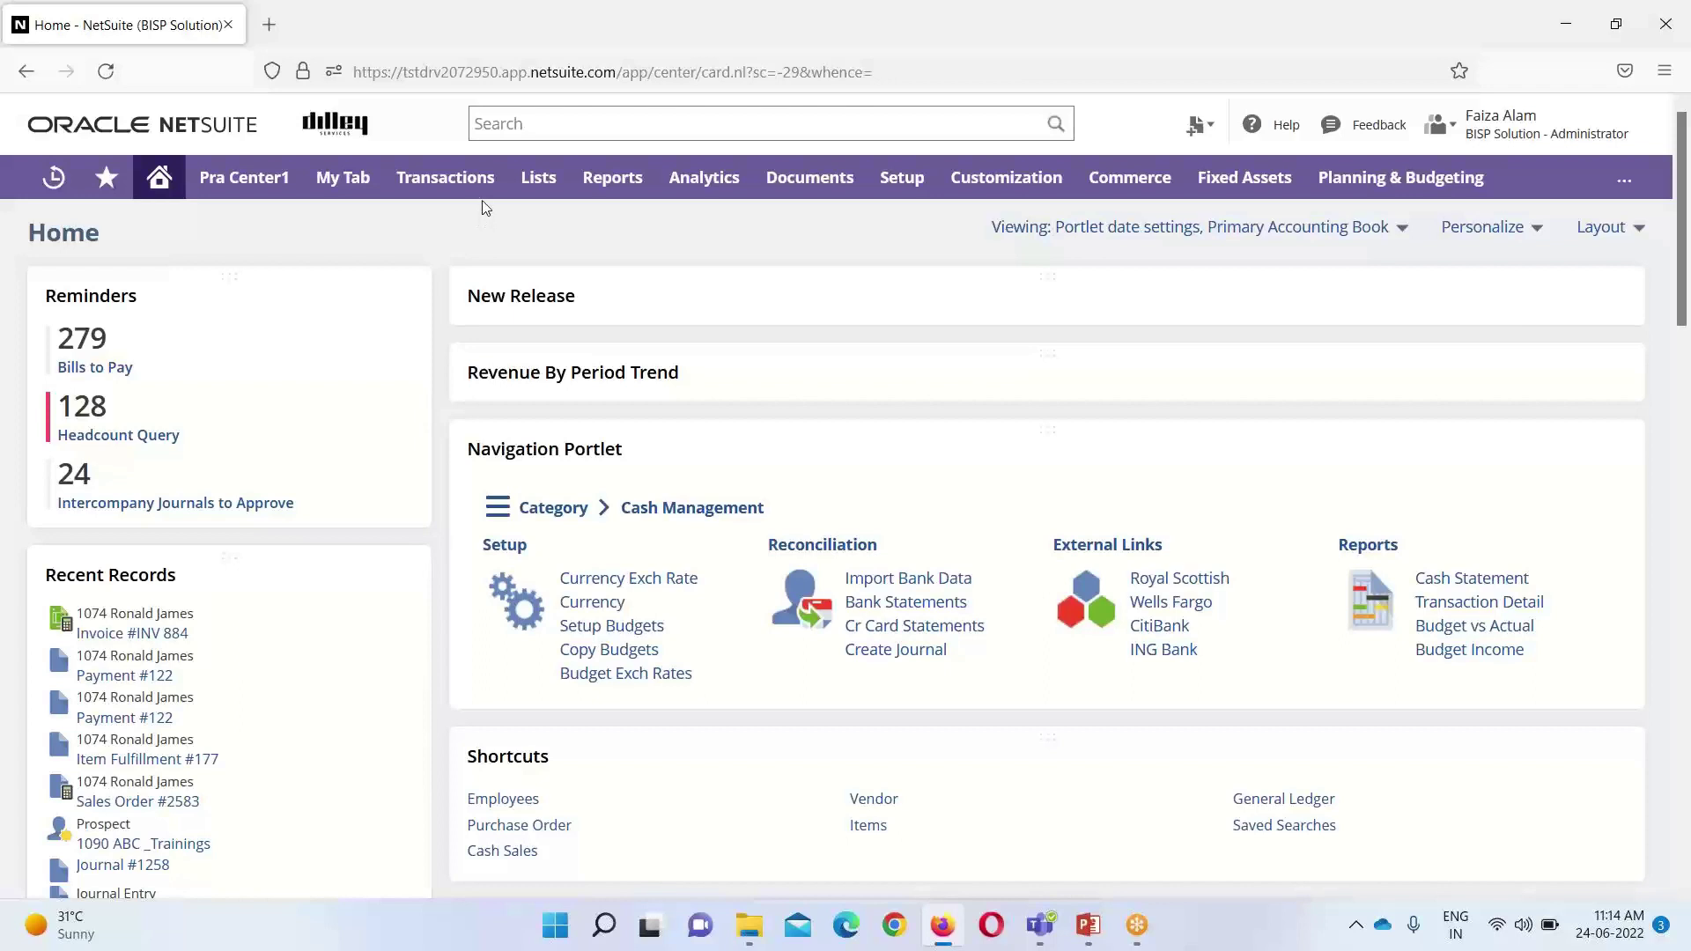
# Step: Start a new inventory adjustment record and set its subsidiary to Canada
pyautogui.moveTo(482, 177)
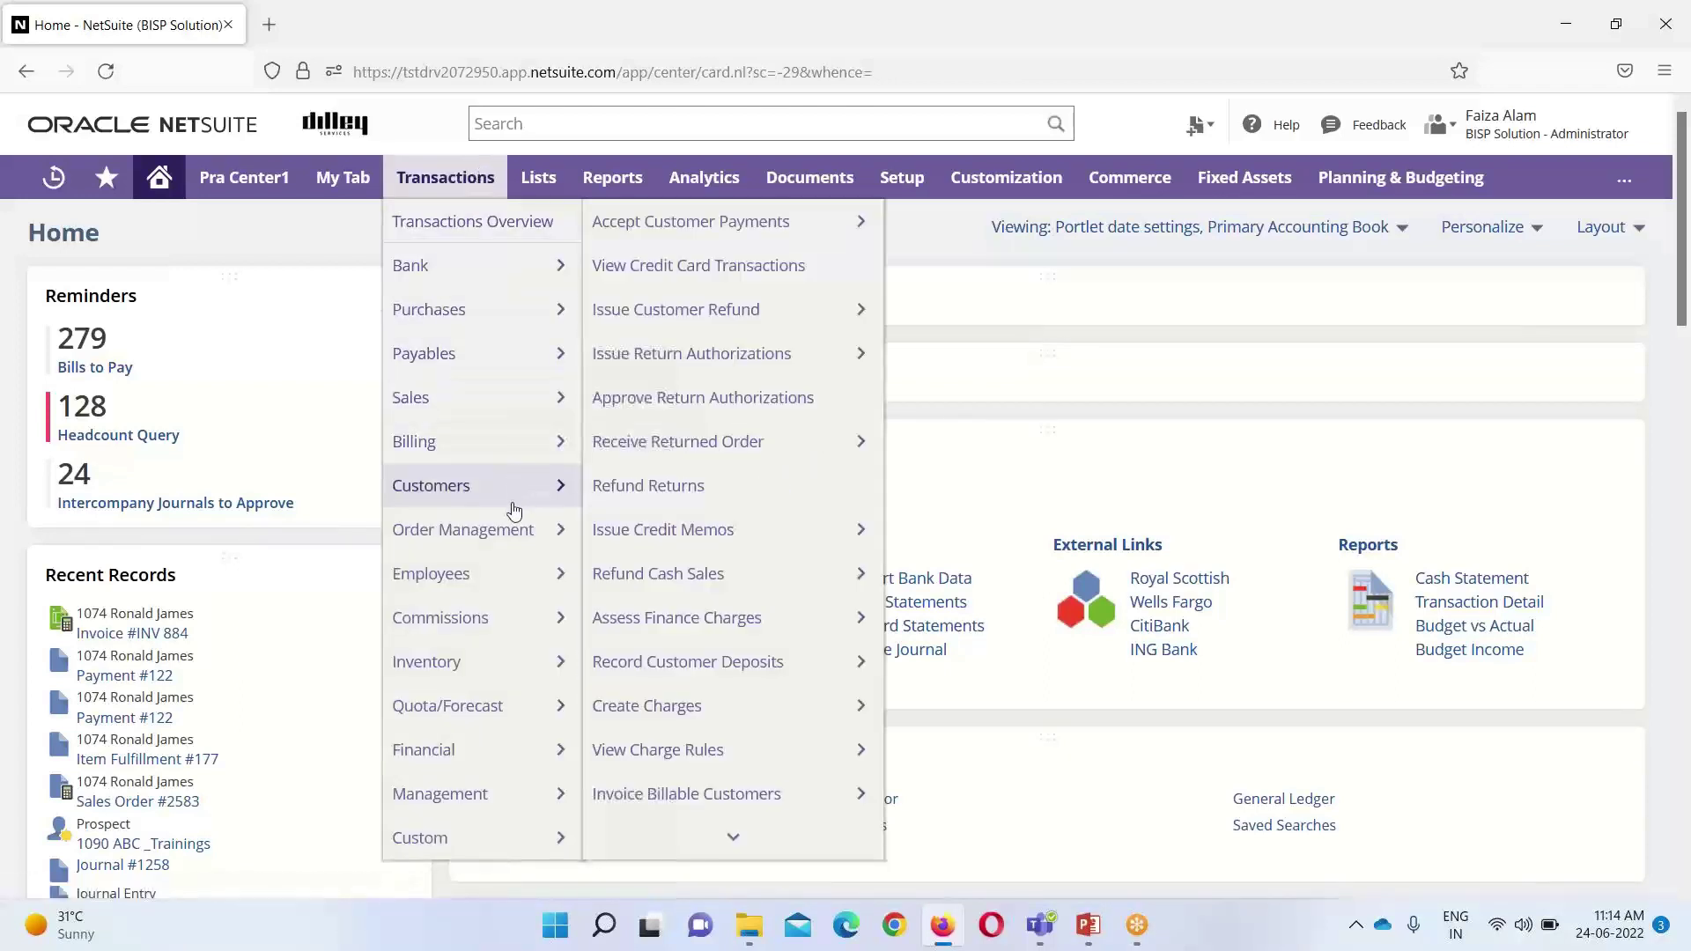
pyautogui.moveTo(491, 669)
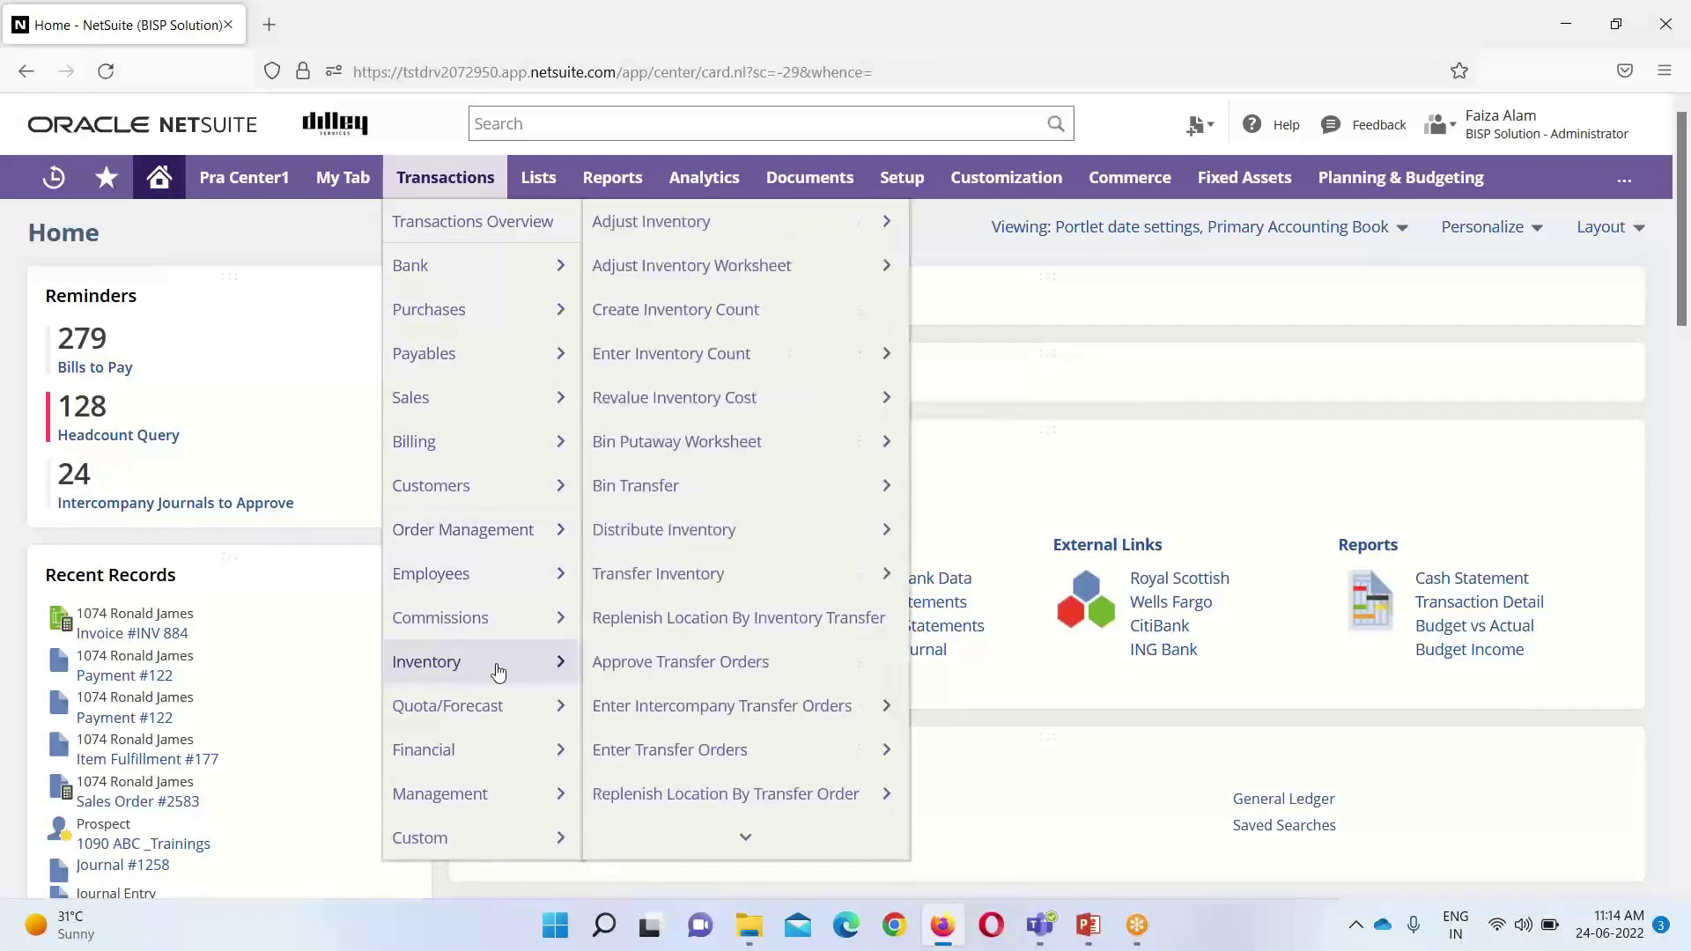
pyautogui.click(800, 240)
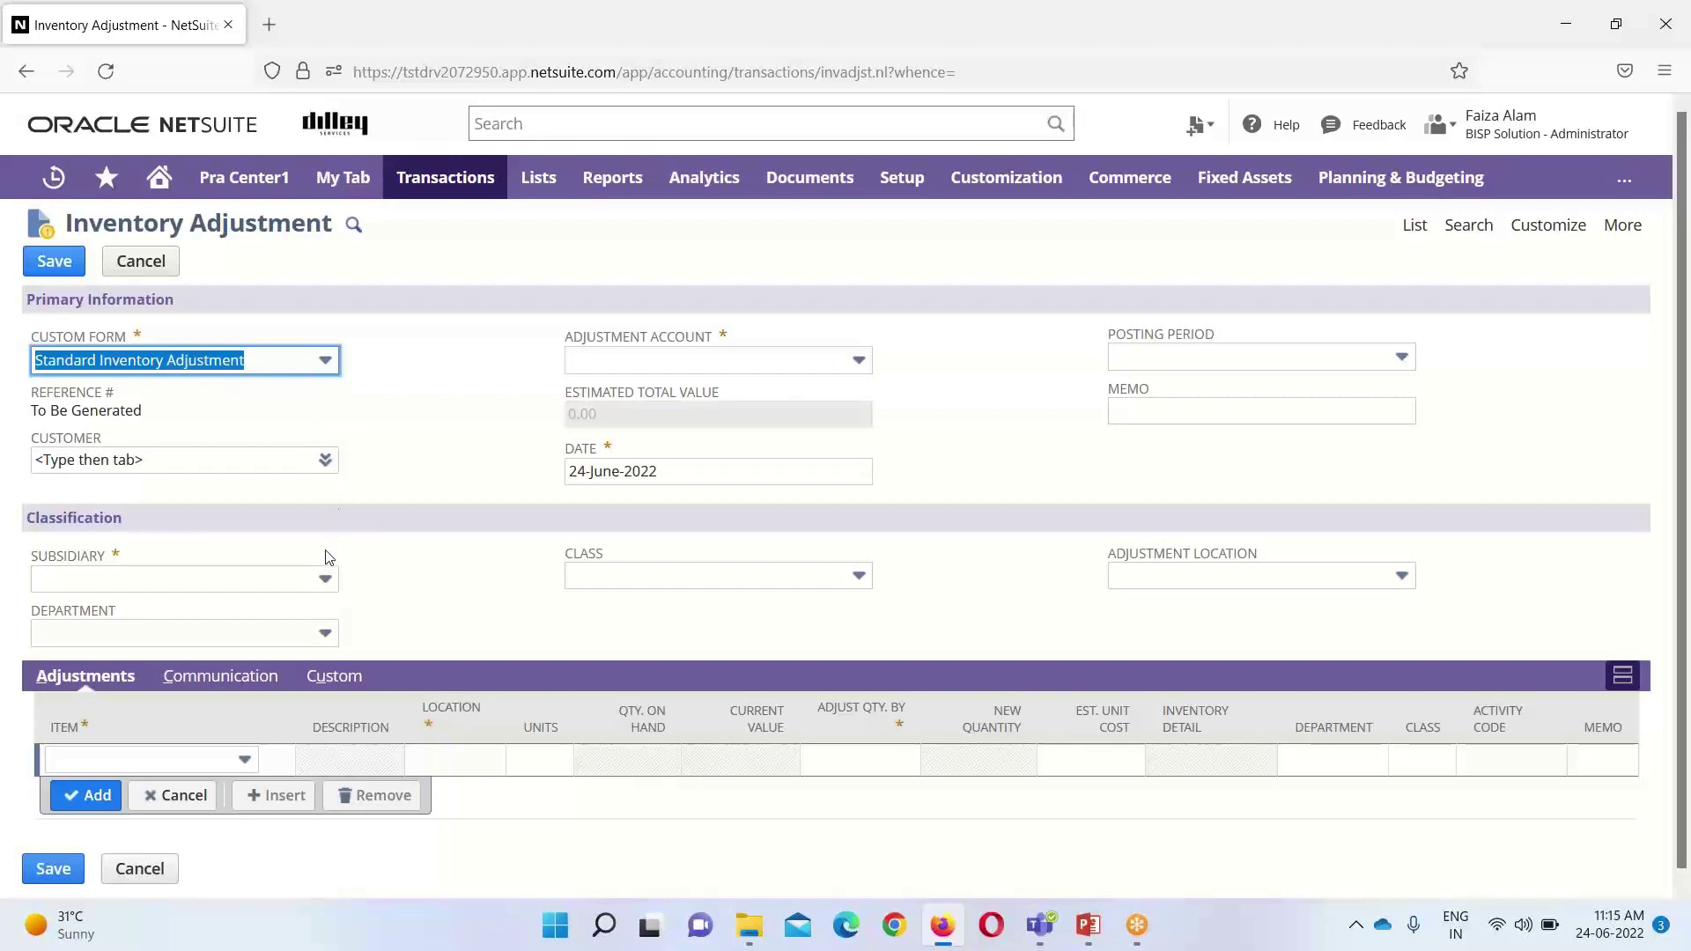
pyautogui.click(326, 578)
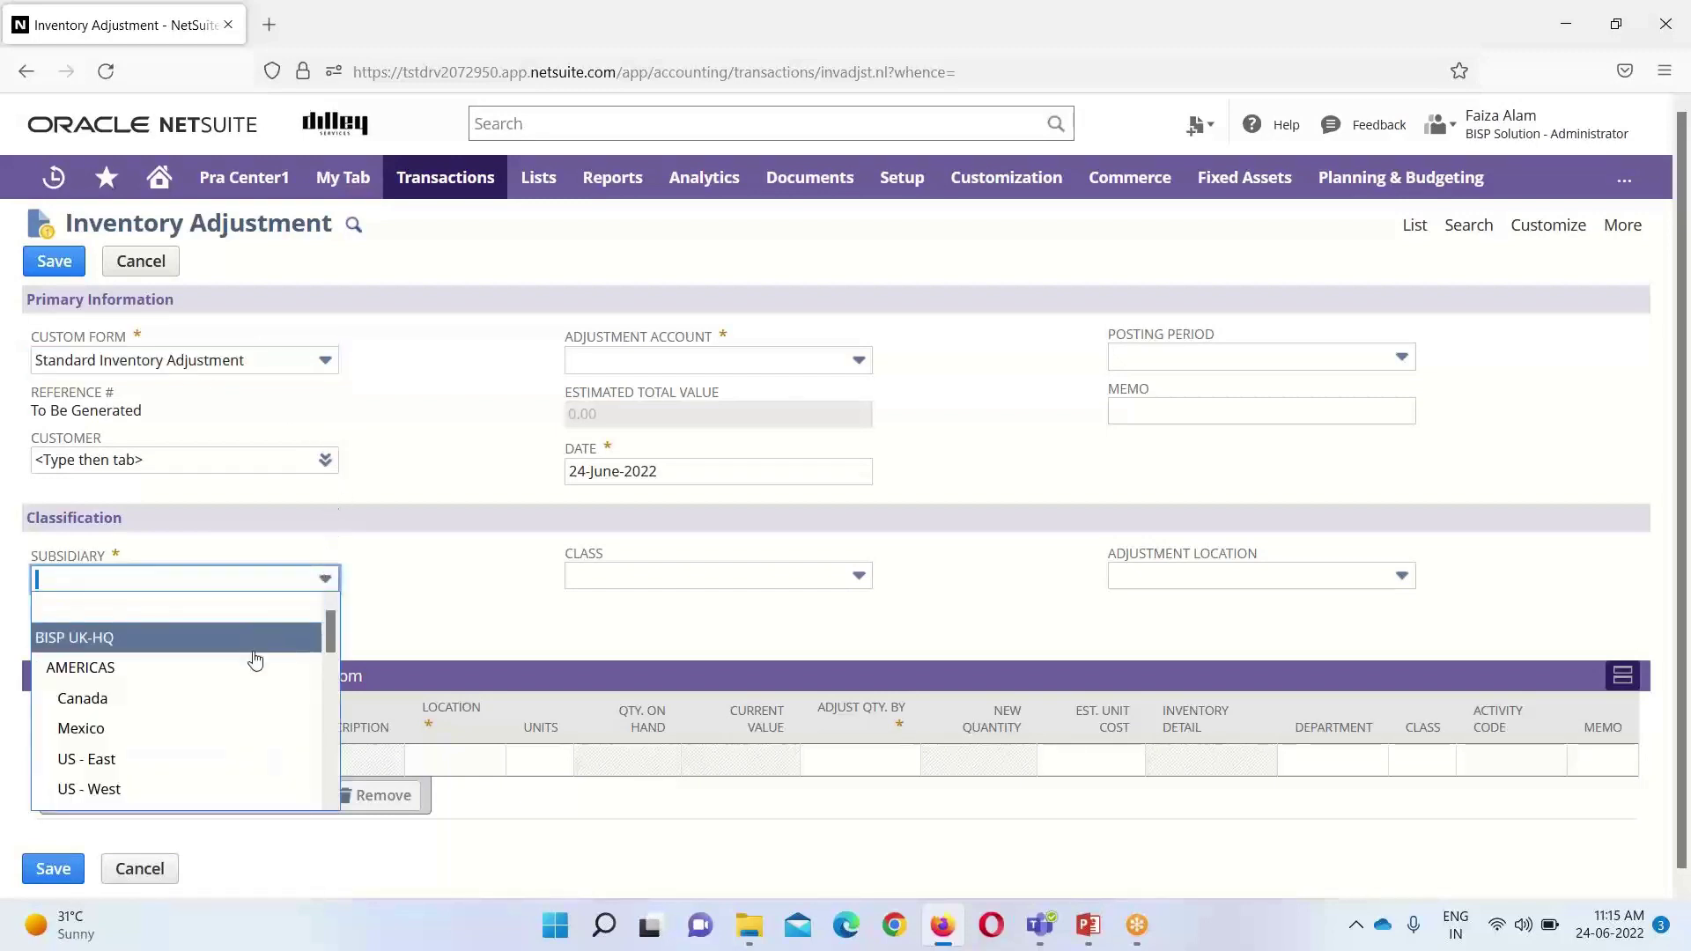
pyautogui.click(247, 709)
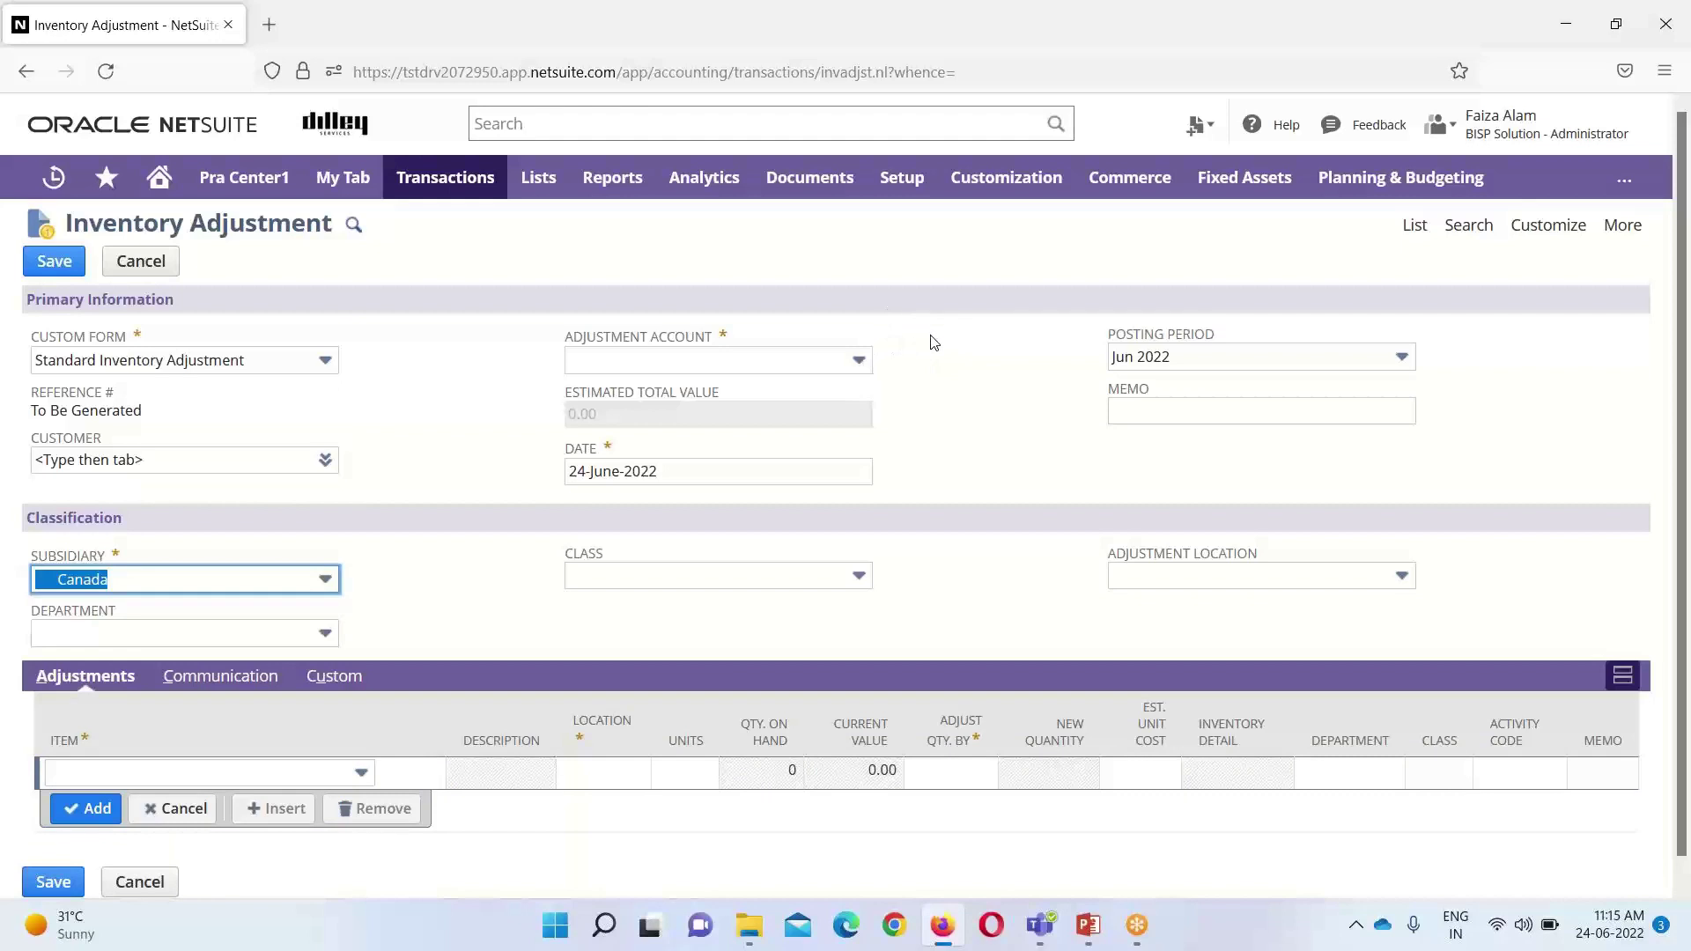
# Step: Set the adjustment account to 5942 Inventory Adjustment and the adjustment location to USA Location
pyautogui.click(855, 369)
pyautogui.write('59')
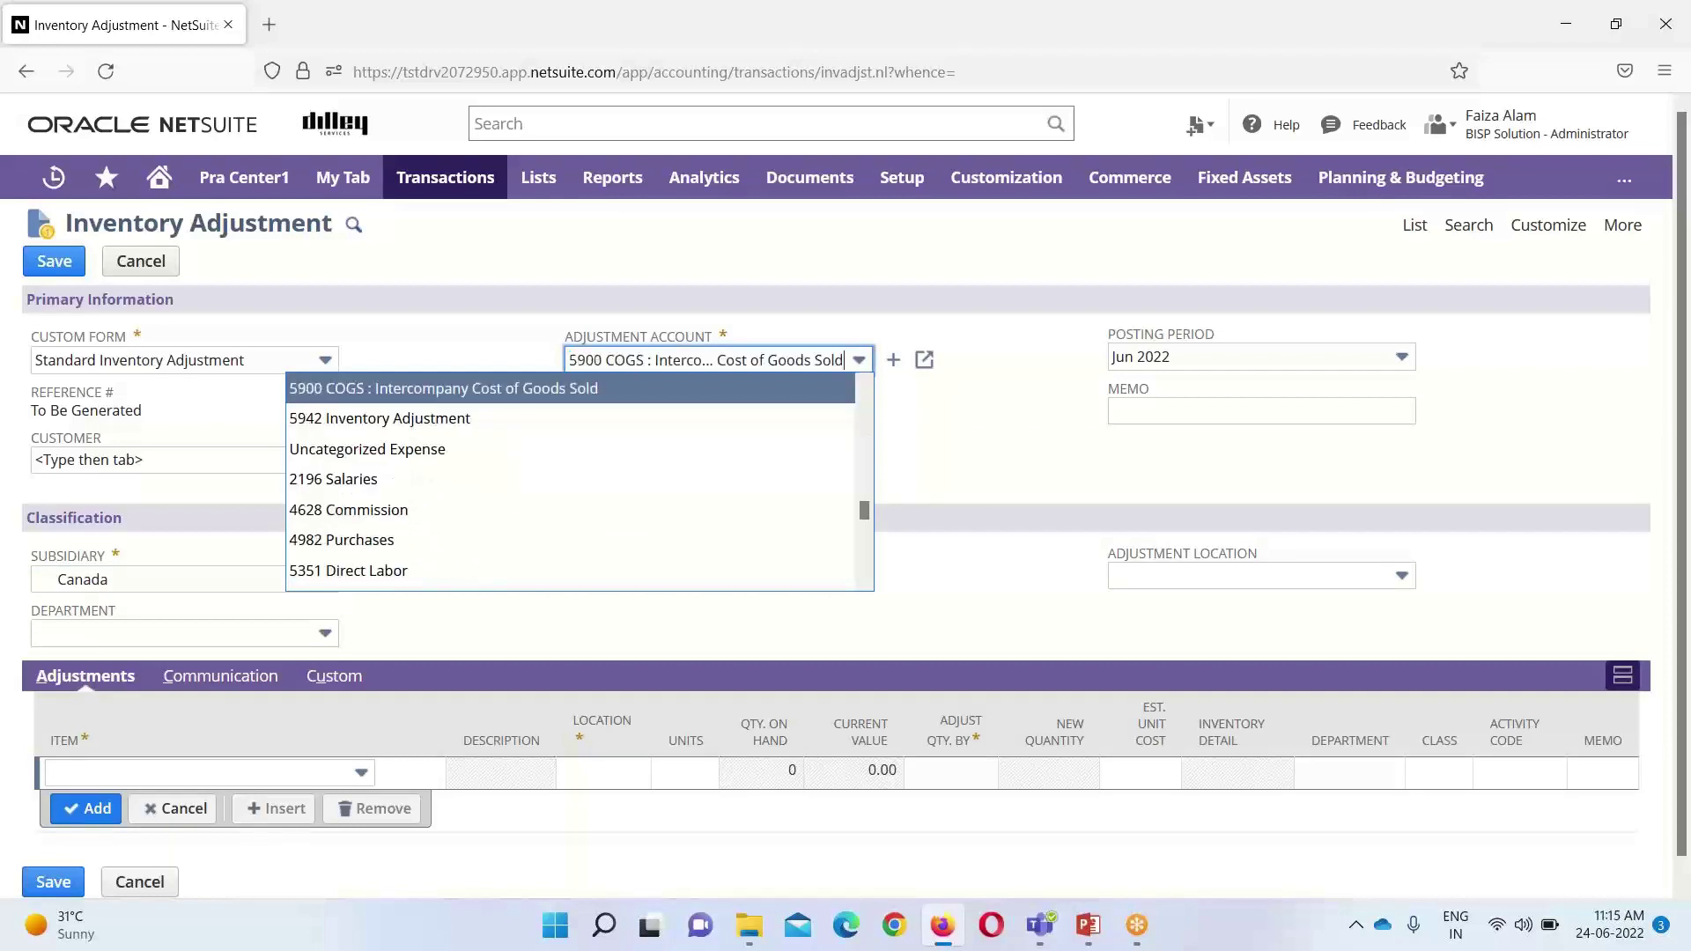
pyautogui.click(468, 413)
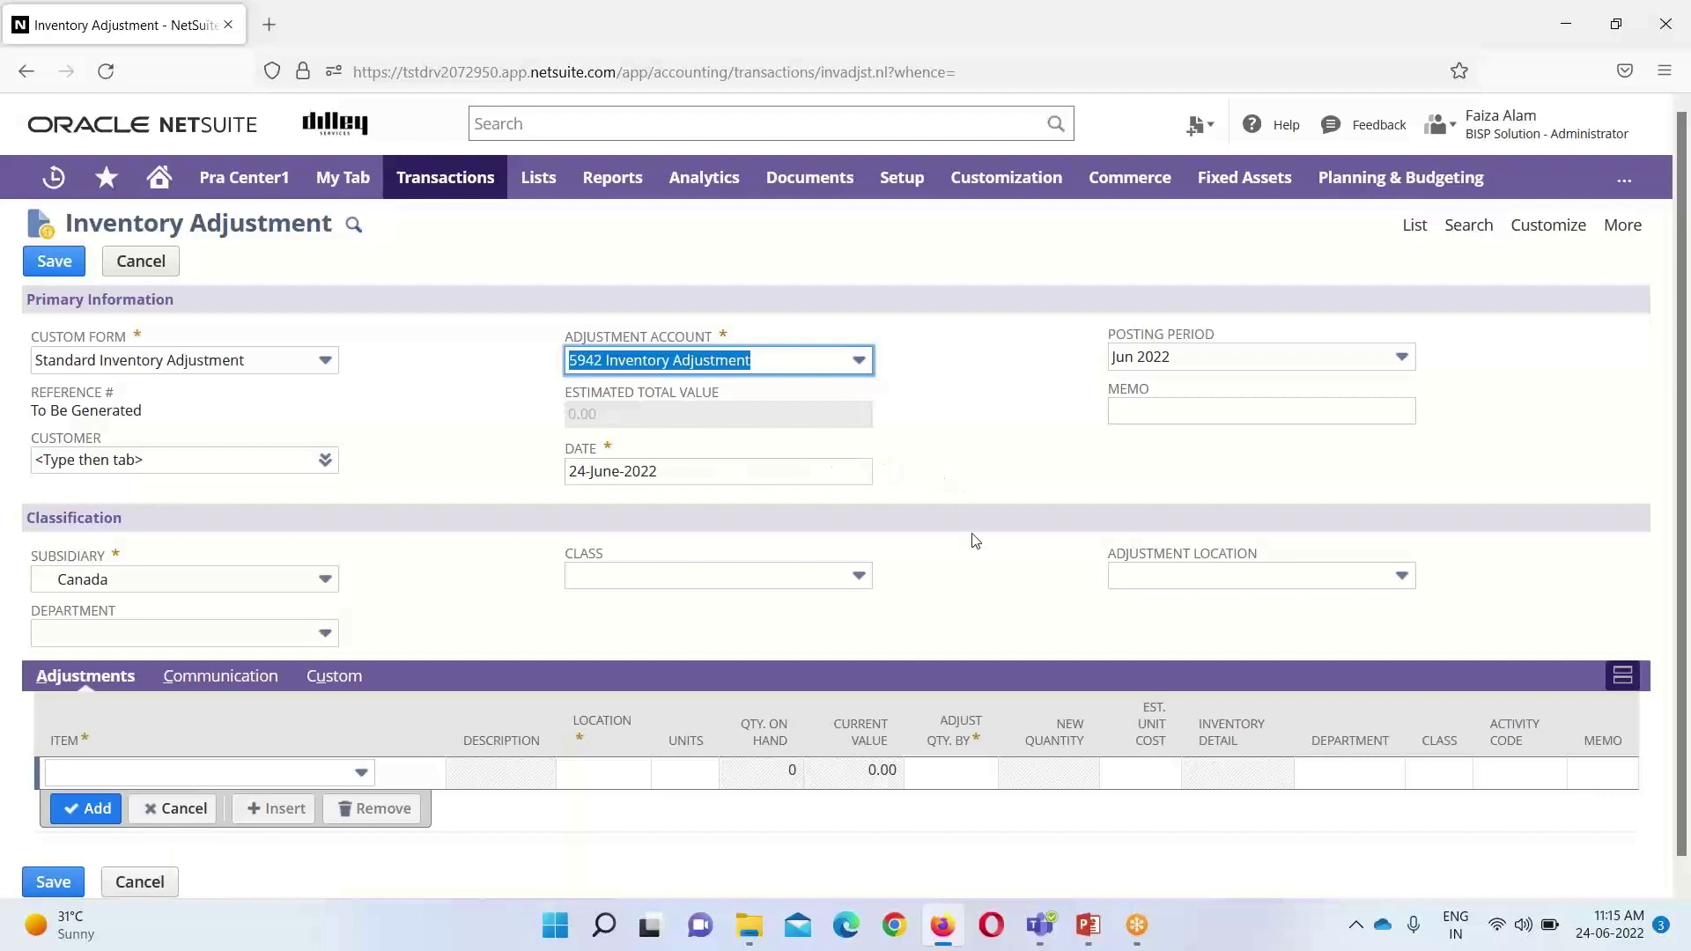
pyautogui.click(1393, 583)
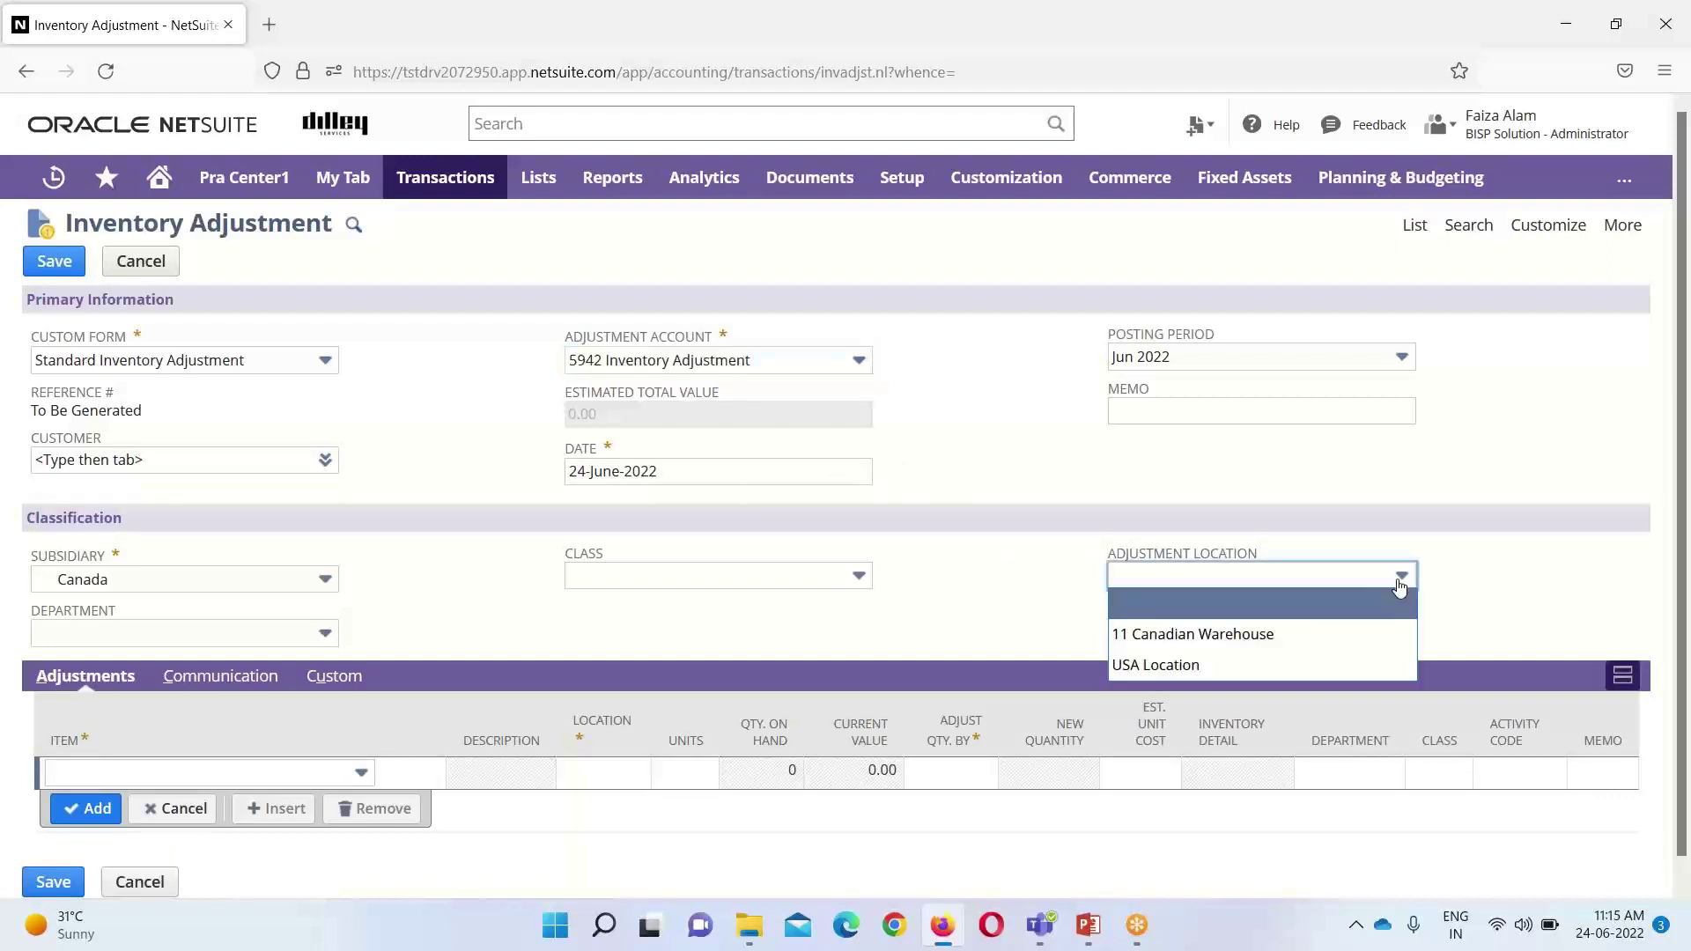
pyautogui.click(1304, 668)
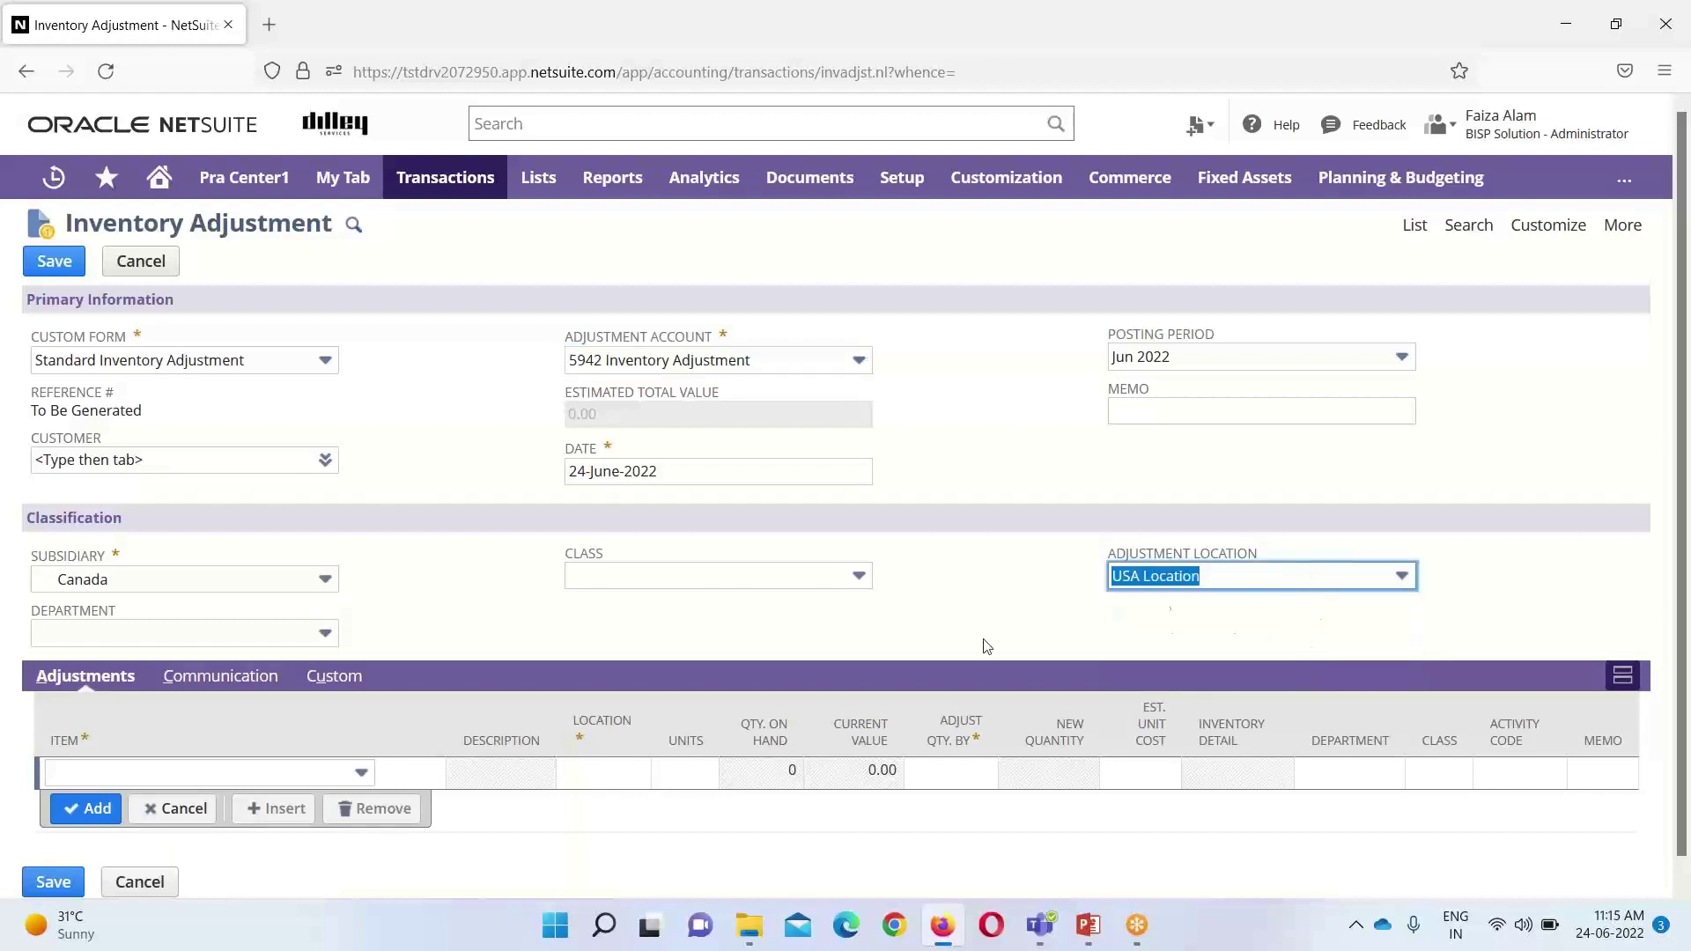
# Step: Choose the item Jio Cables for the first adjustment line and set its location to USA Location
pyautogui.scroll(-1, 273, 636)
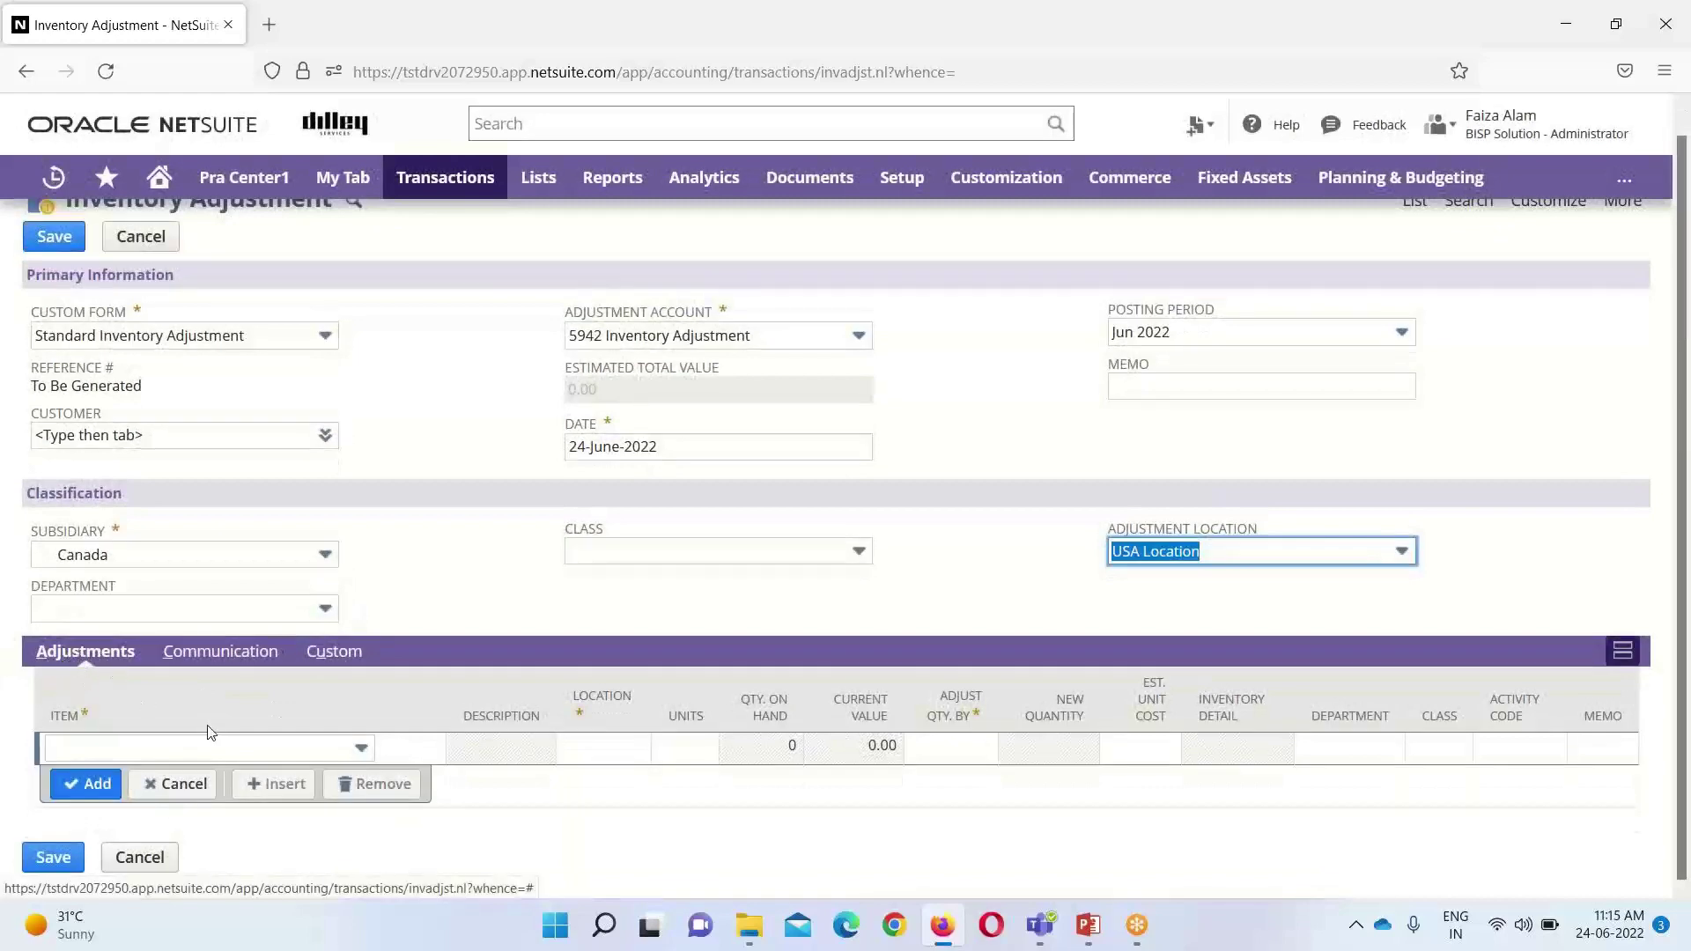
pyautogui.click(361, 747)
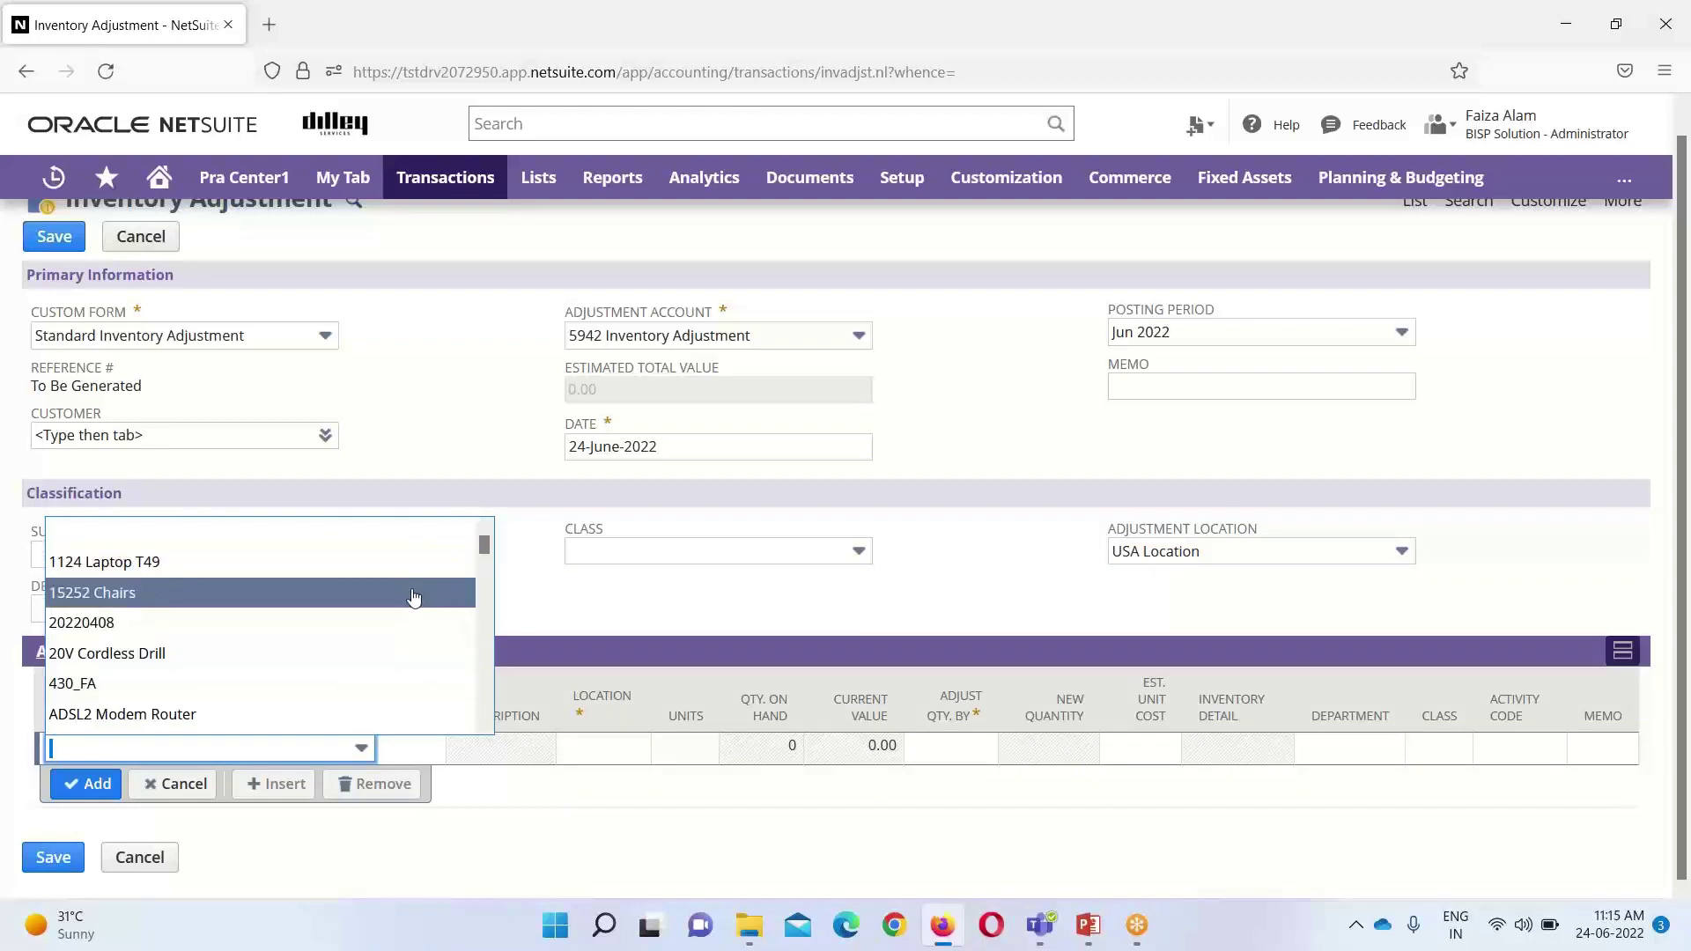
pyautogui.scroll(-3, 401, 660)
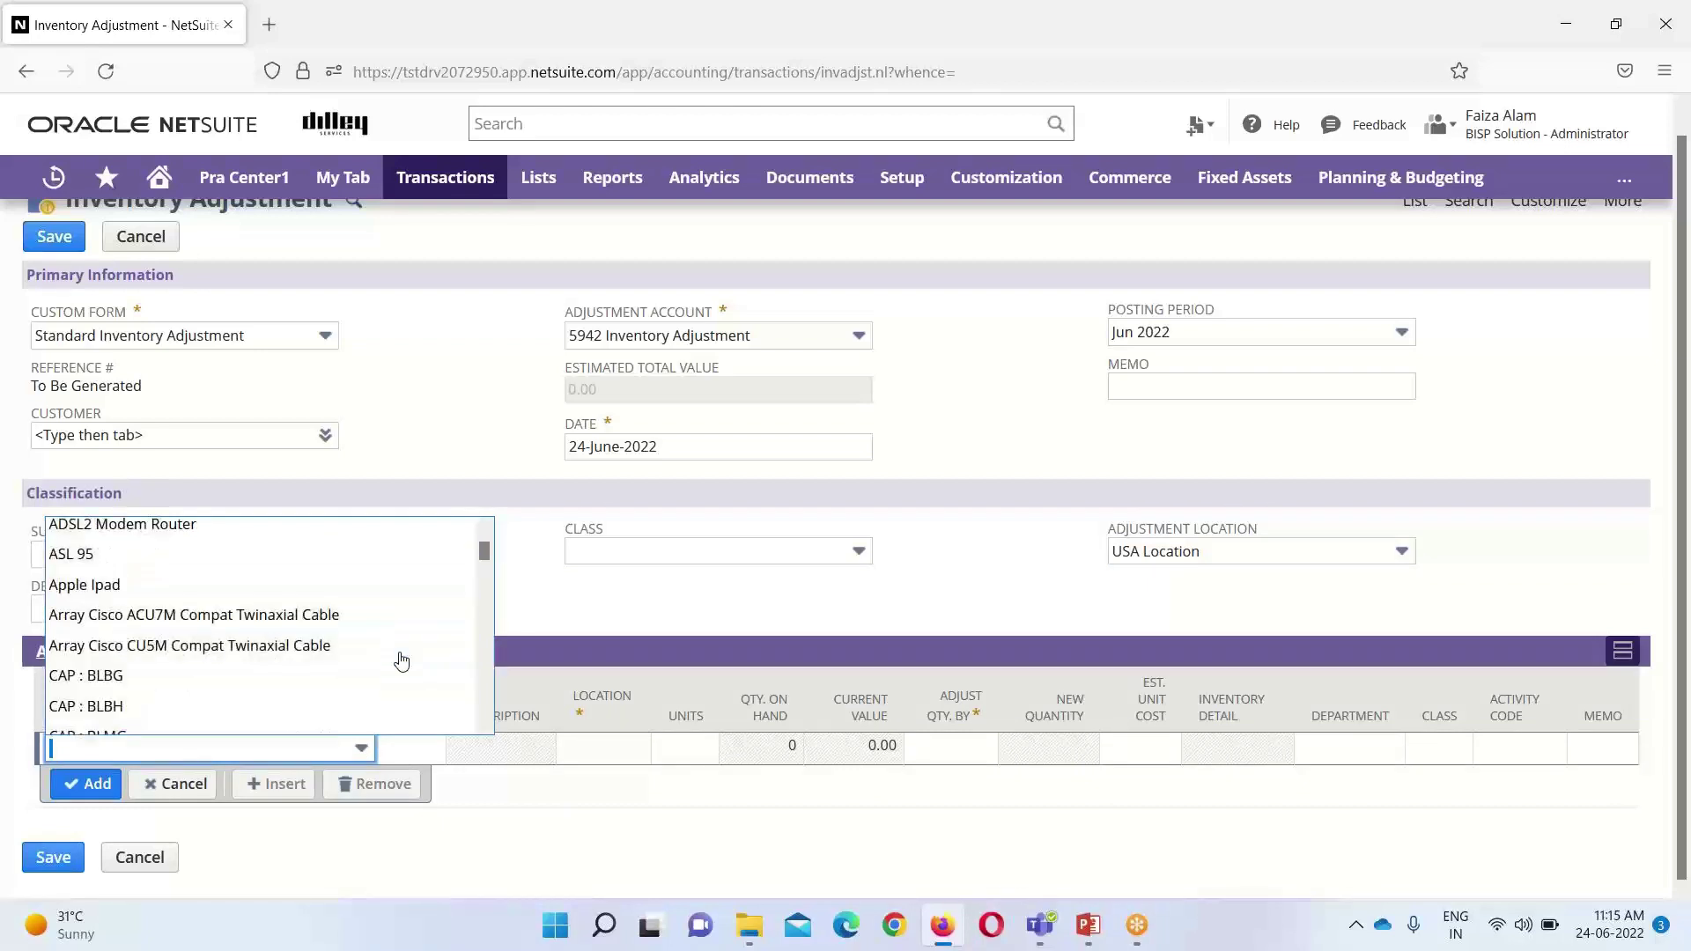
pyautogui.scroll(-2, 401, 660)
pyautogui.scroll(5, 400, 660)
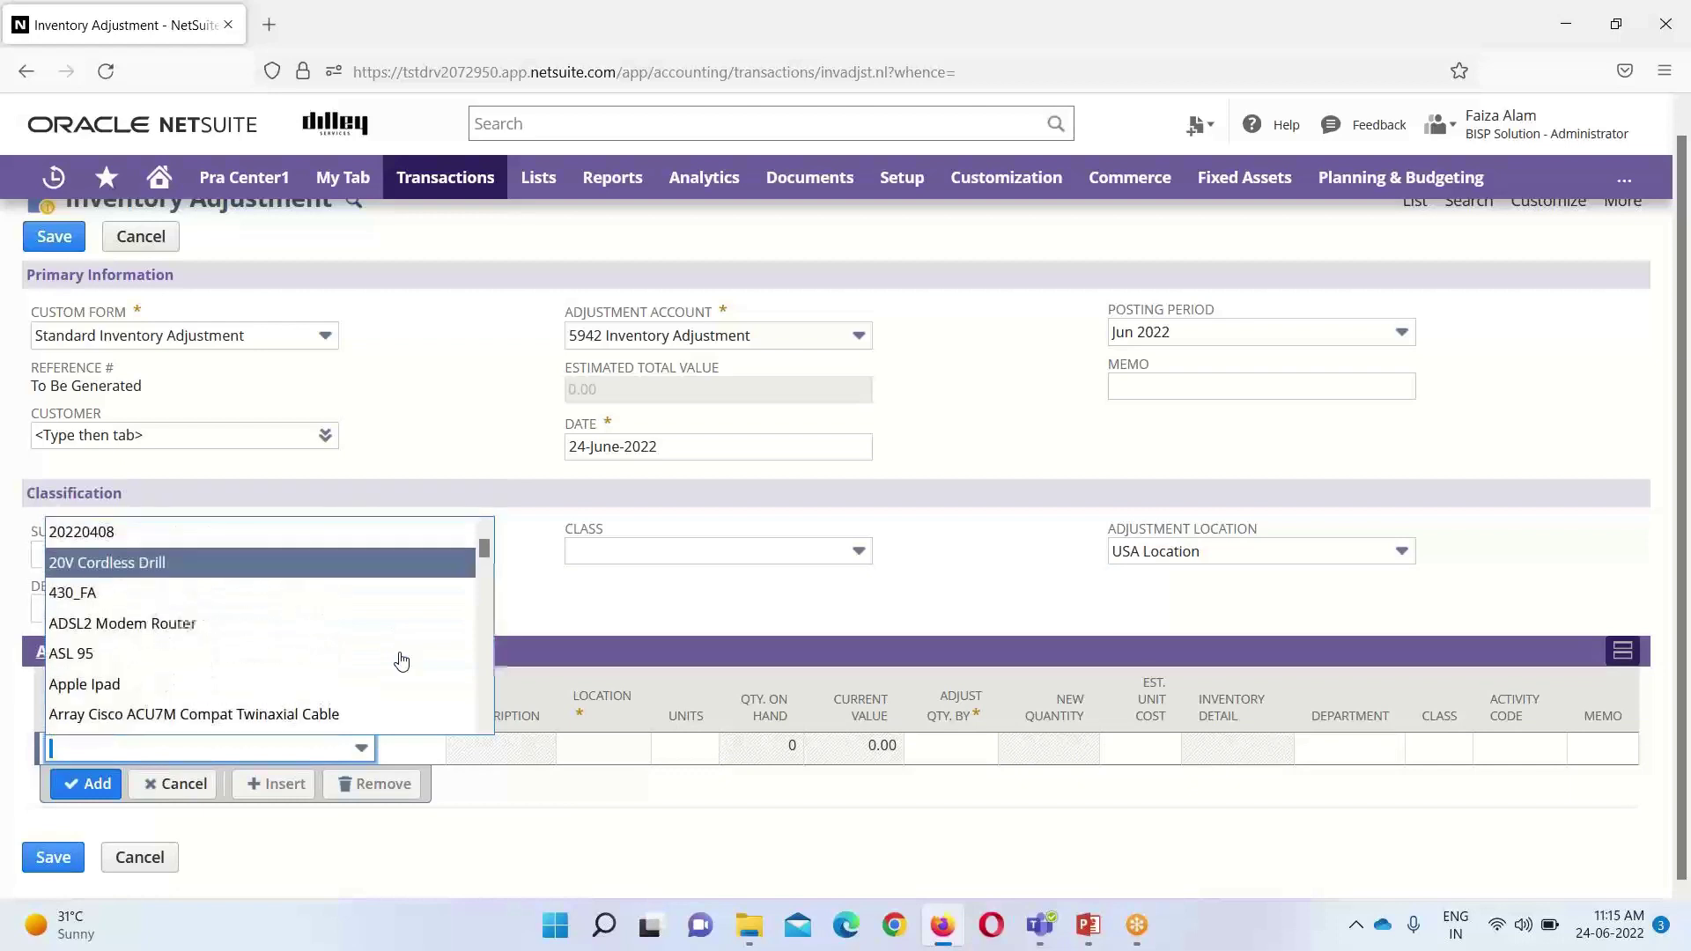
pyautogui.scroll(-15, 400, 660)
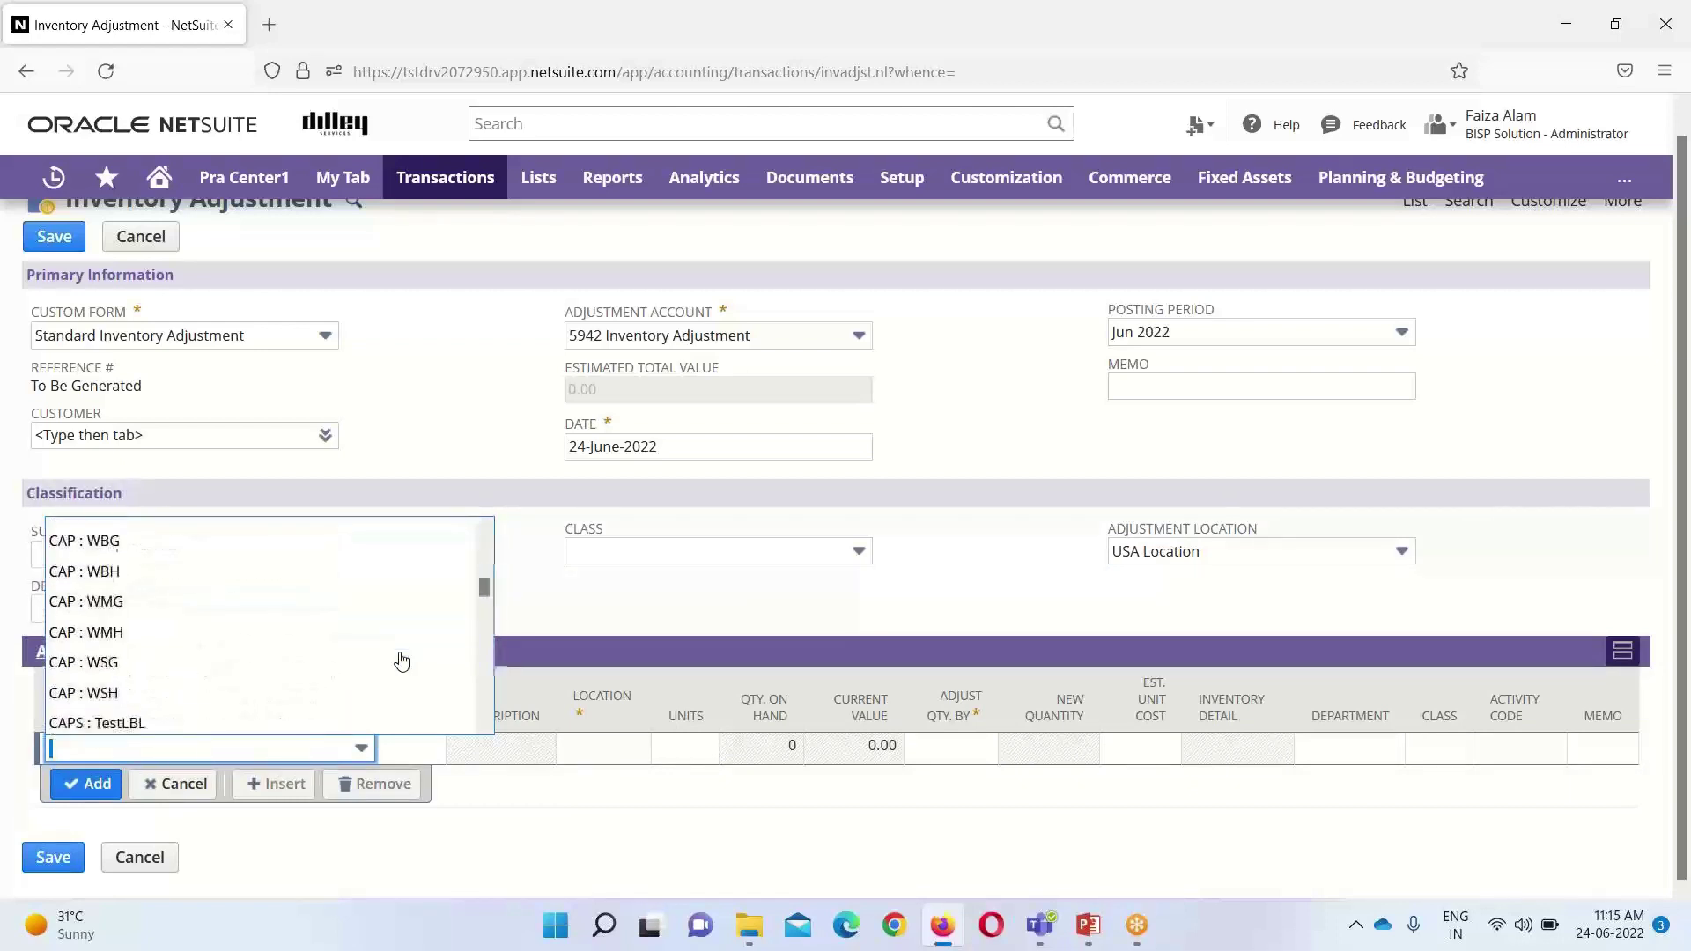
pyautogui.scroll(-4, 400, 661)
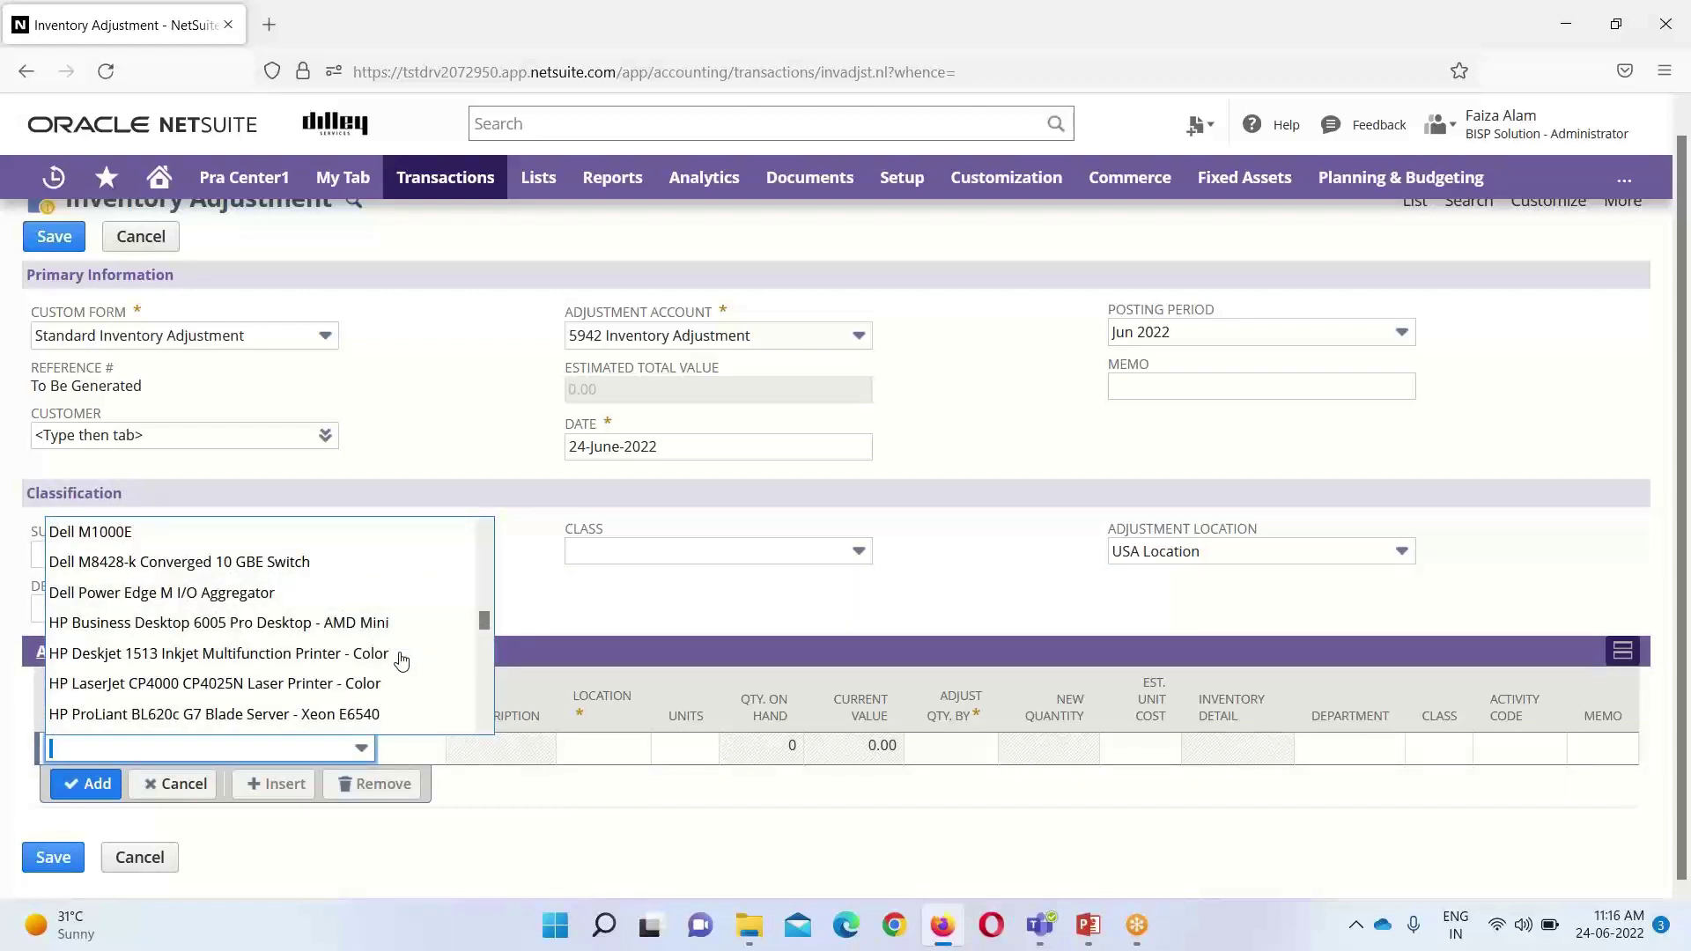
pyautogui.scroll(-6, 401, 660)
pyautogui.scroll(3, 399, 667)
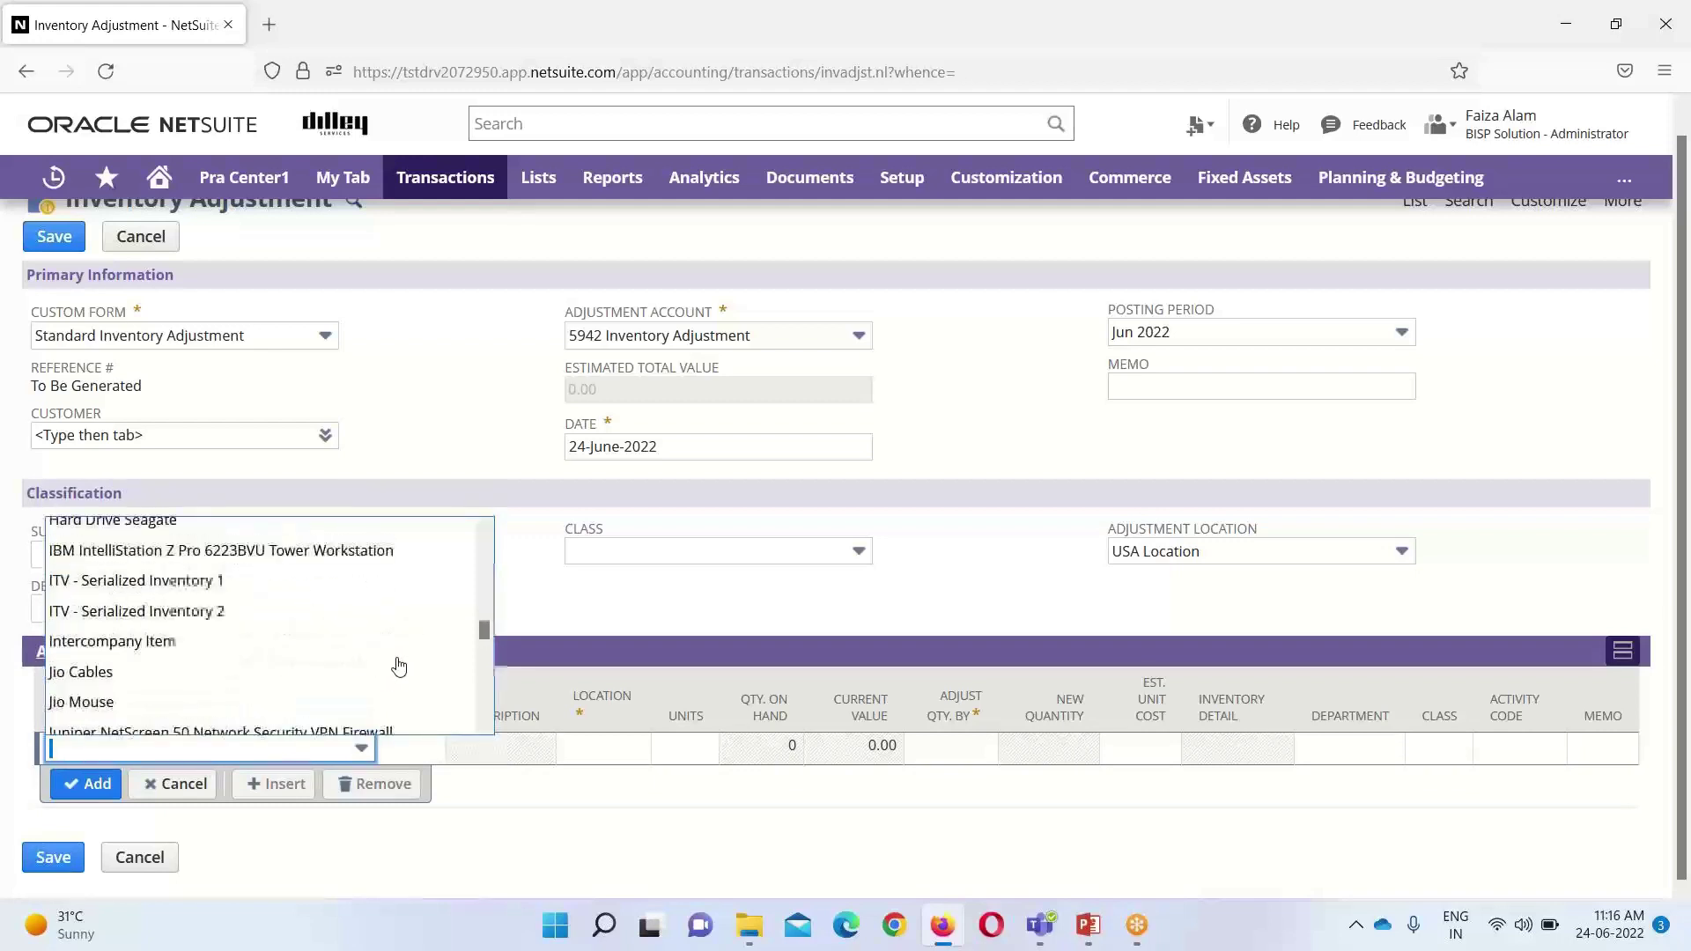
pyautogui.click(317, 678)
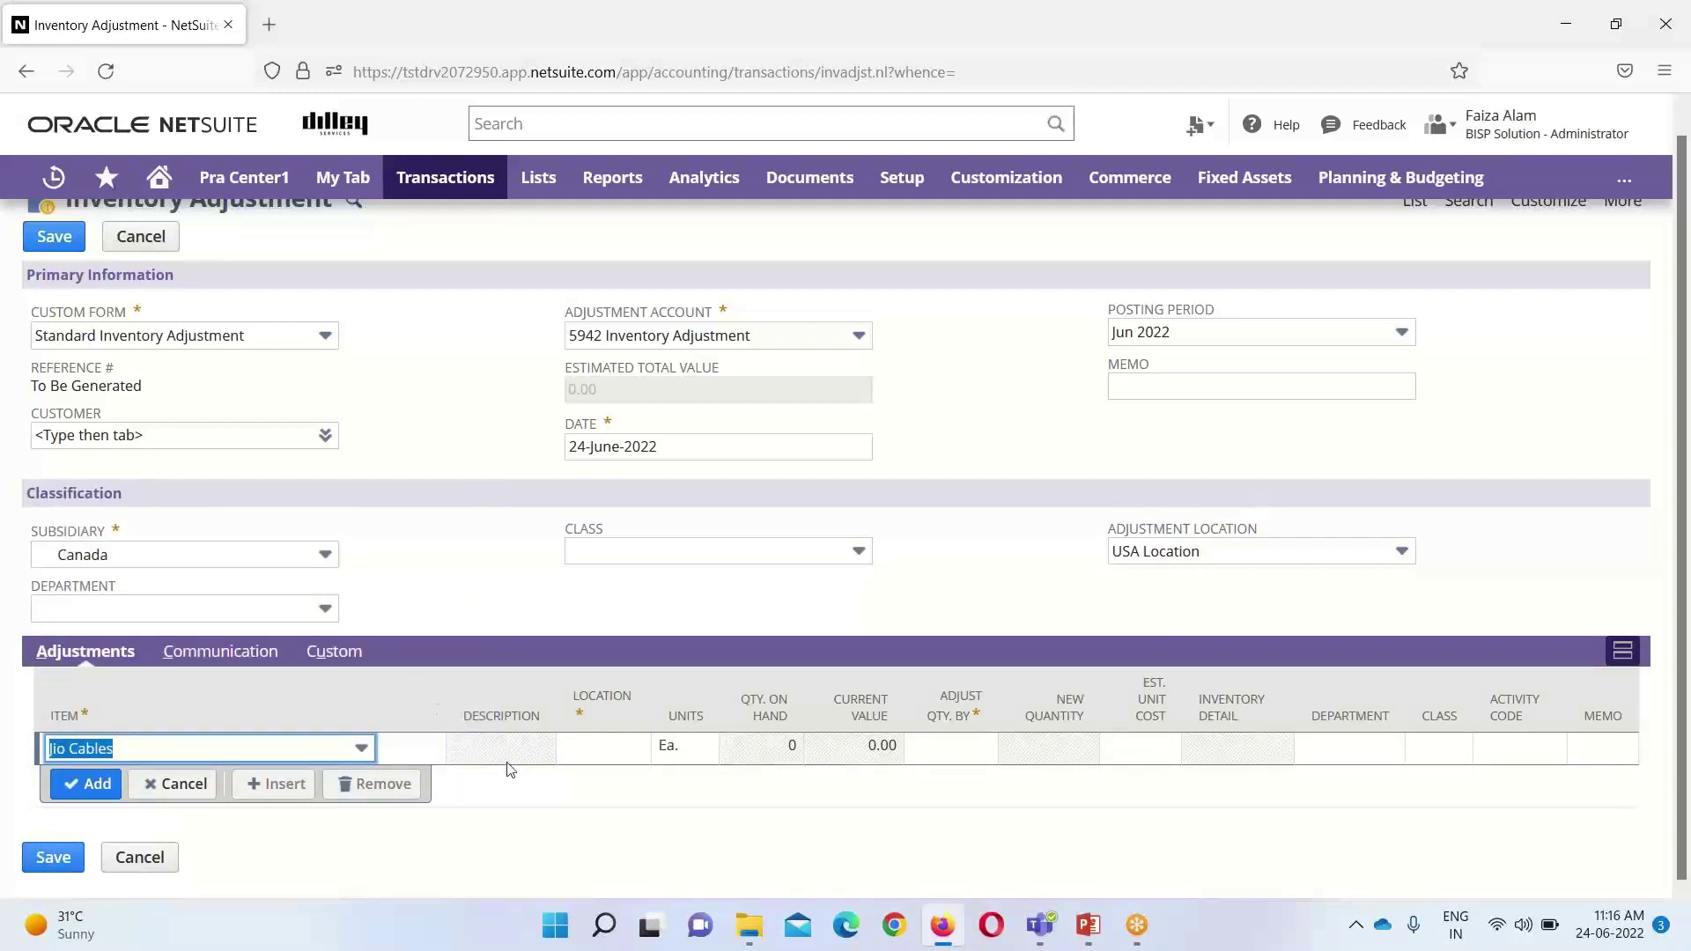
pyautogui.press('Tab')
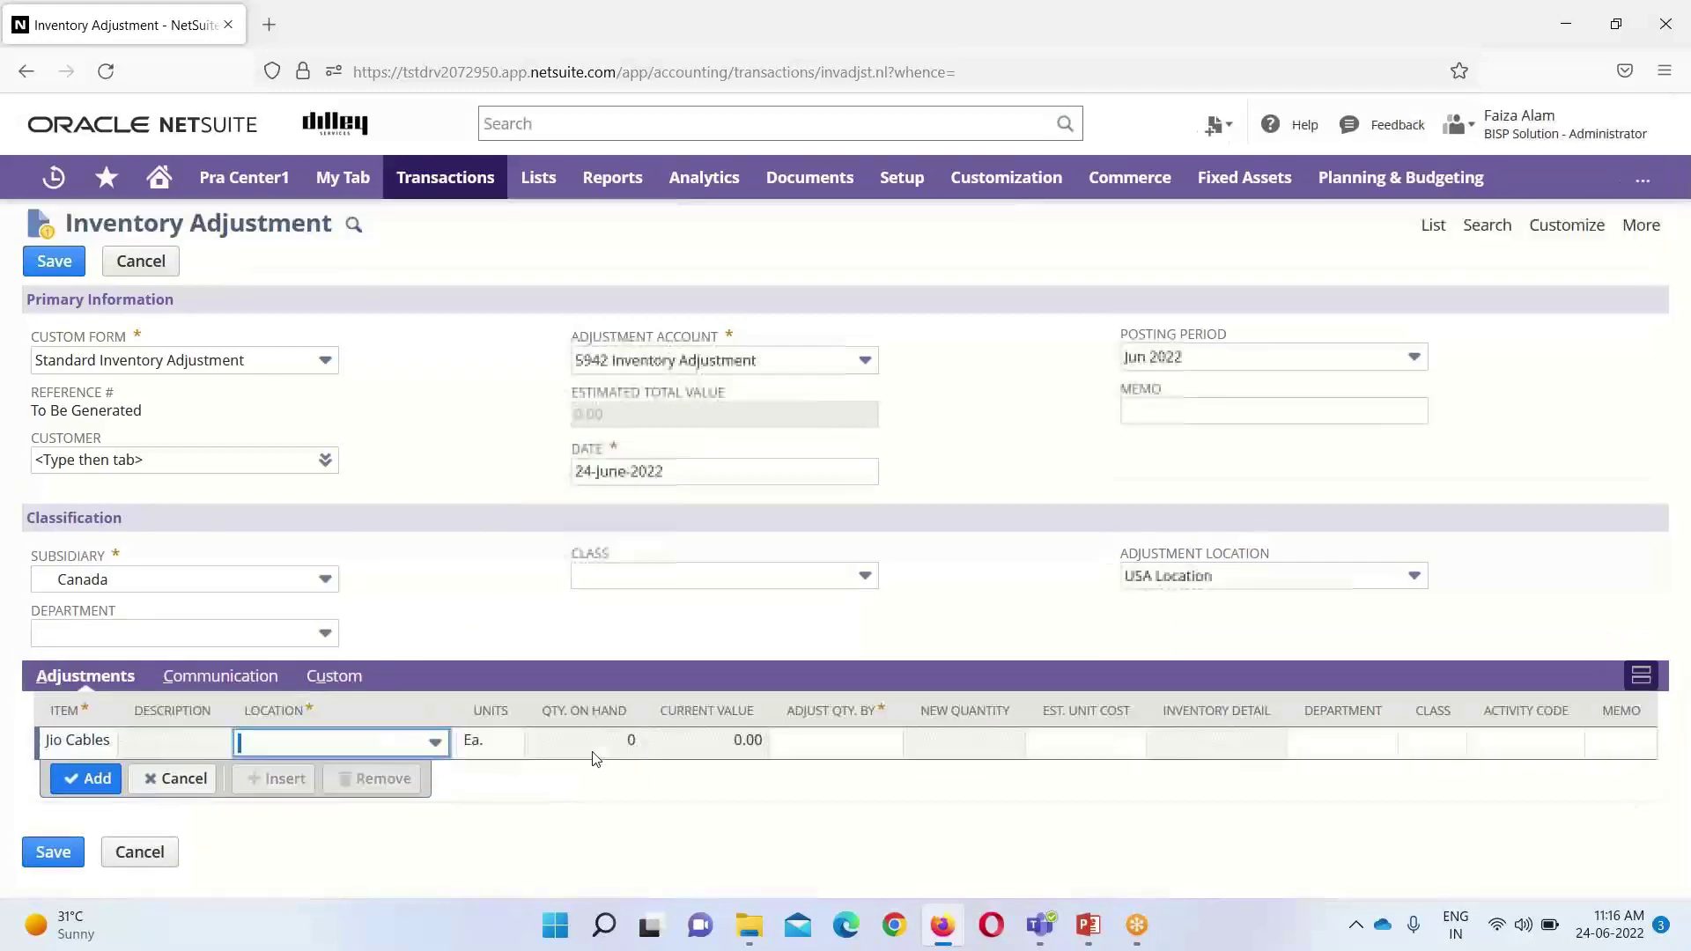
pyautogui.click(427, 748)
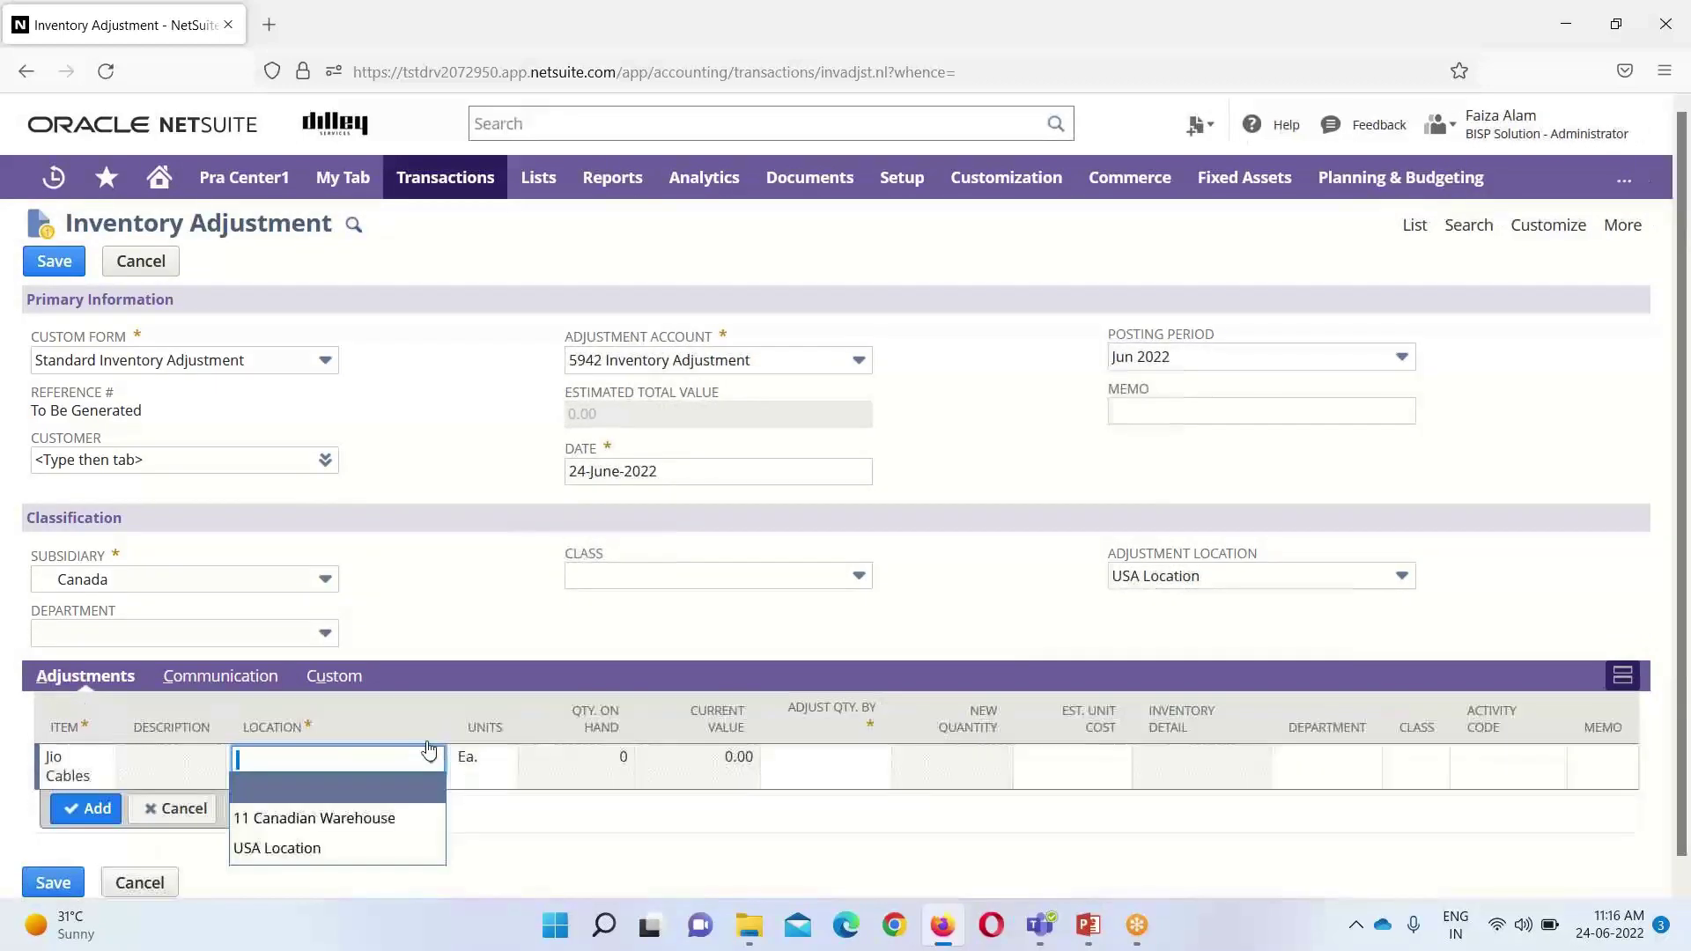
pyautogui.click(367, 847)
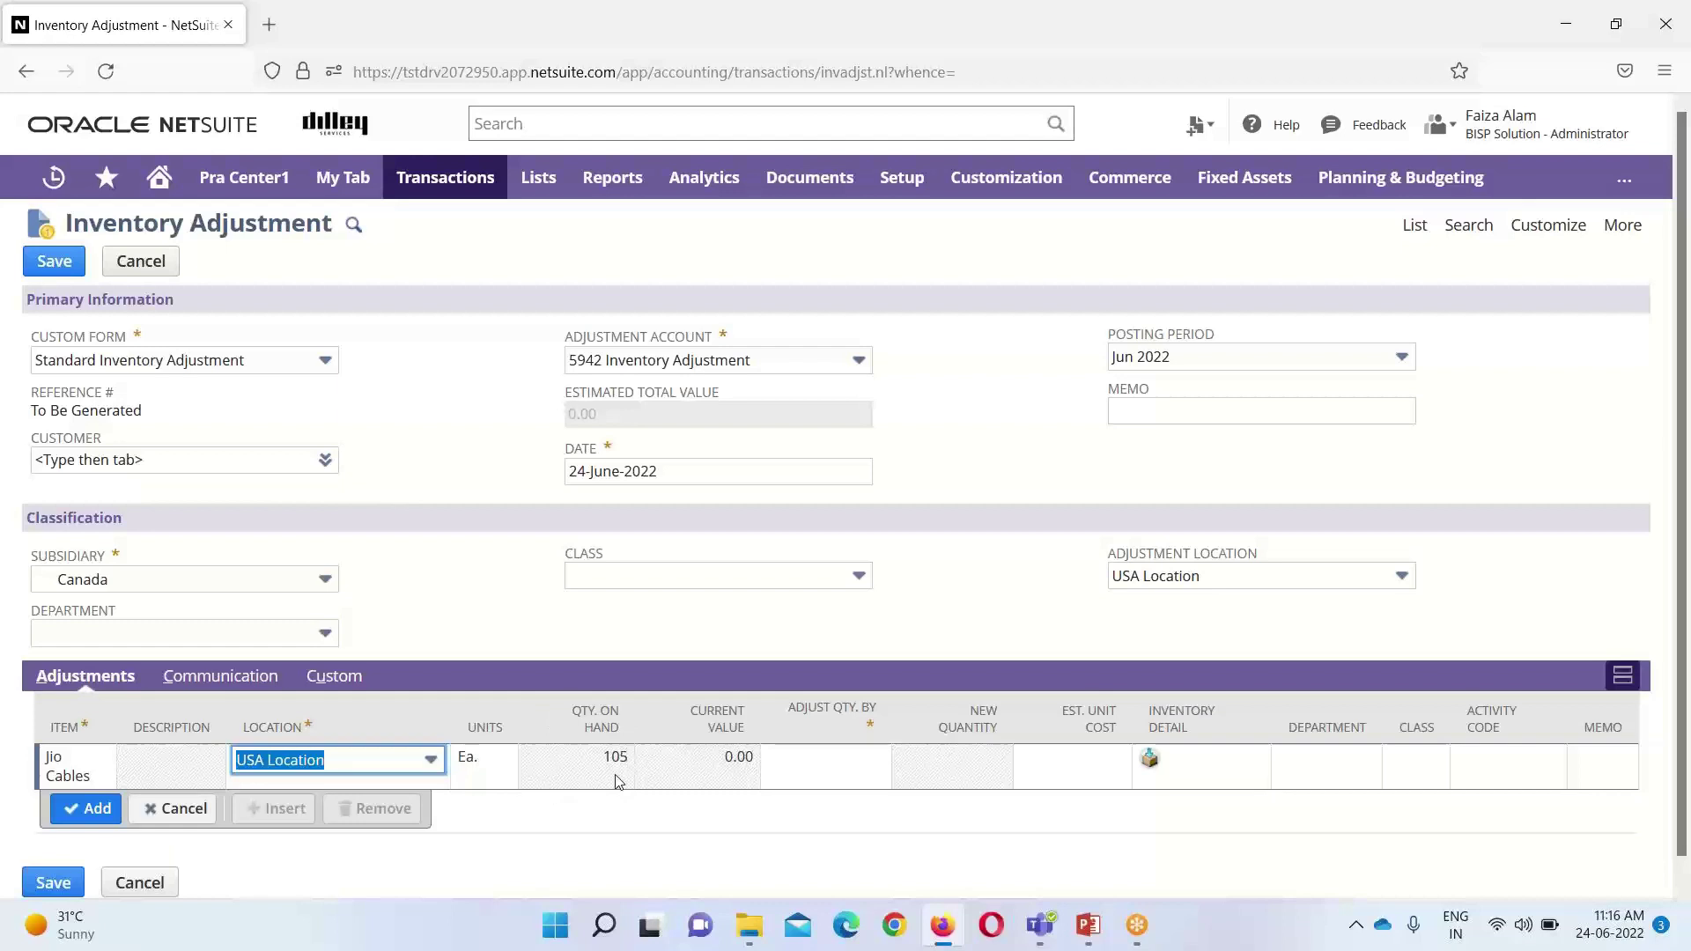
# Step: Set the quantity adjustment of the Jio Cables line to 50
pyautogui.click(824, 777)
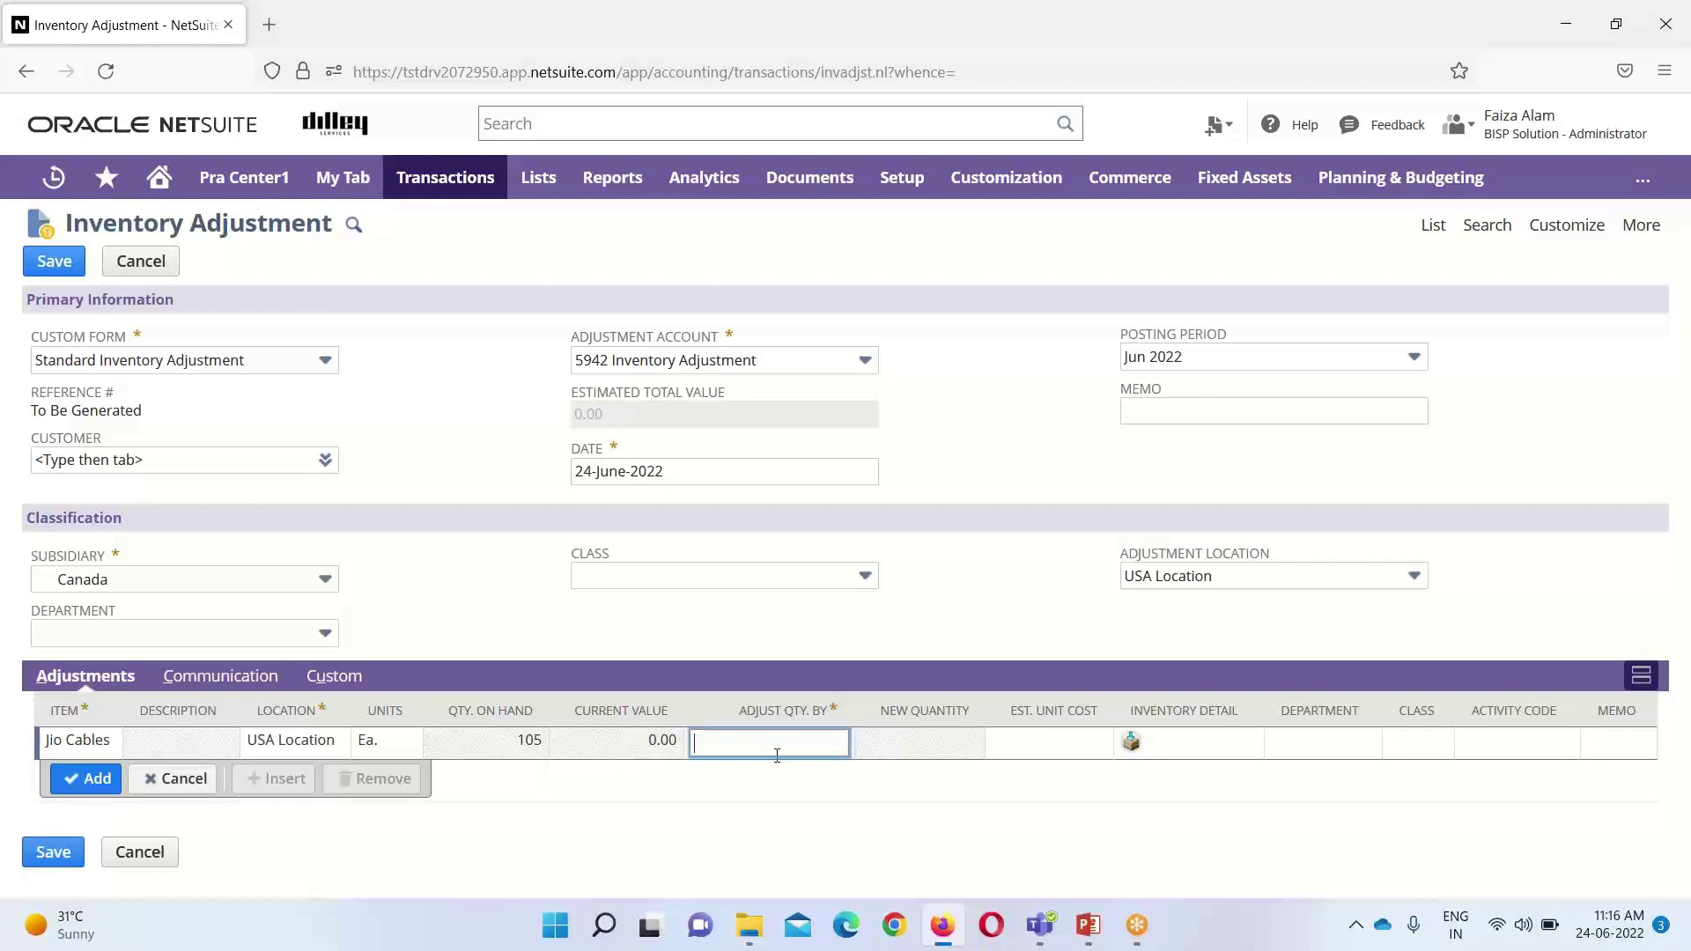
pyautogui.click(942, 748)
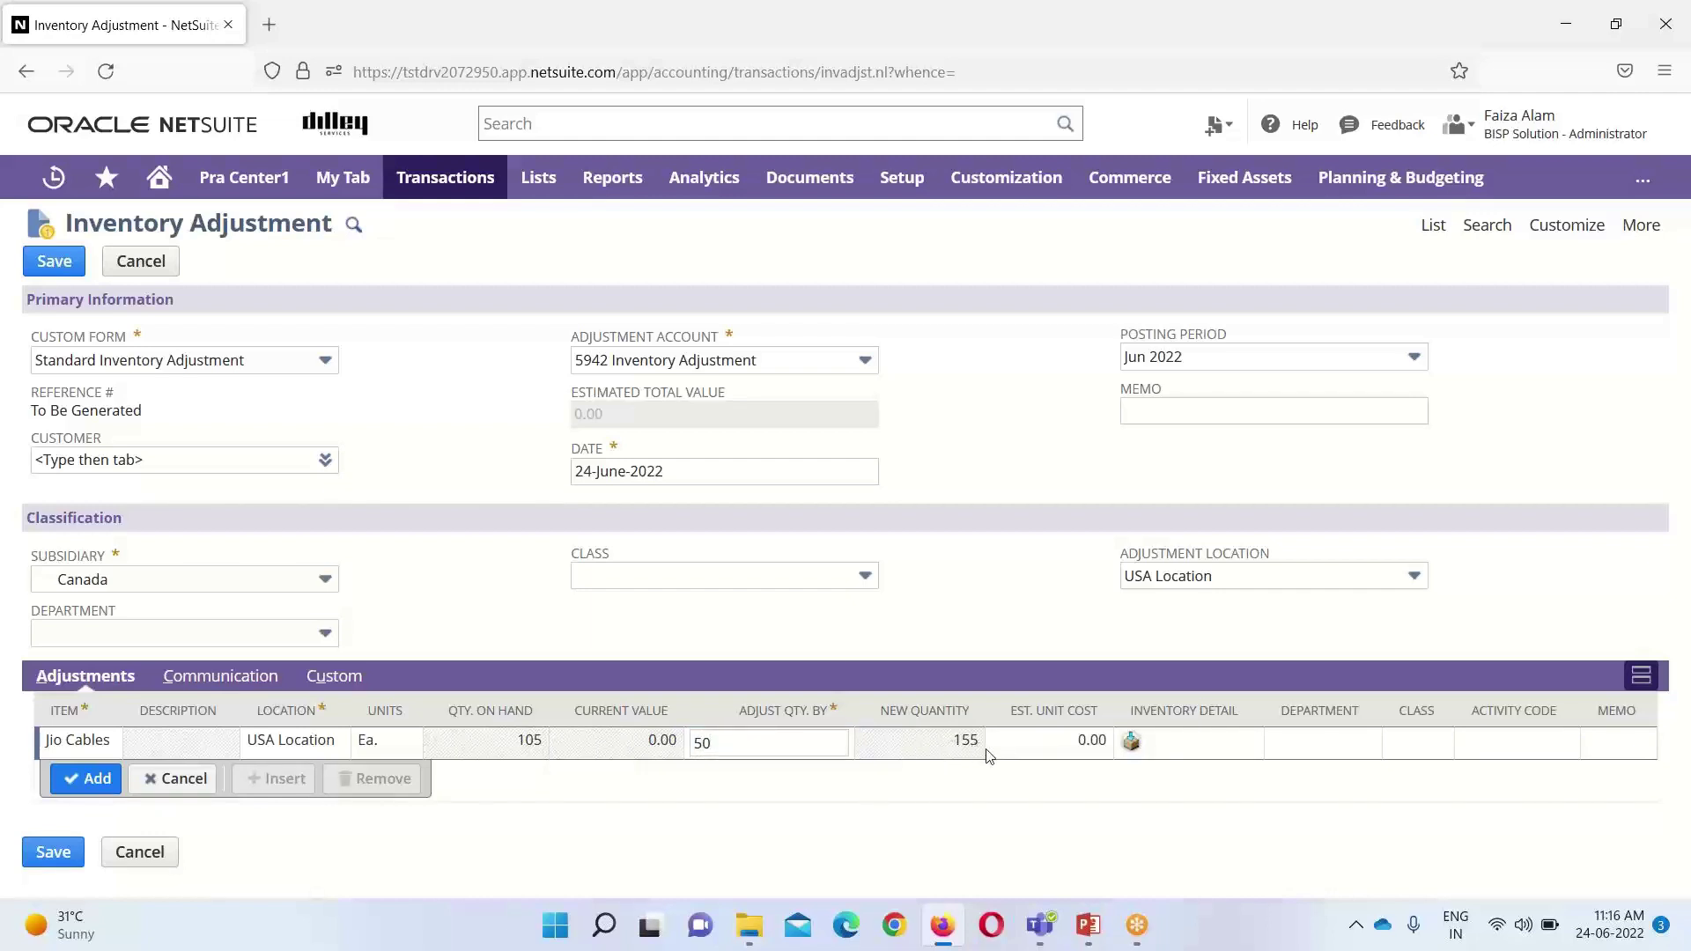
pyautogui.click(1131, 743)
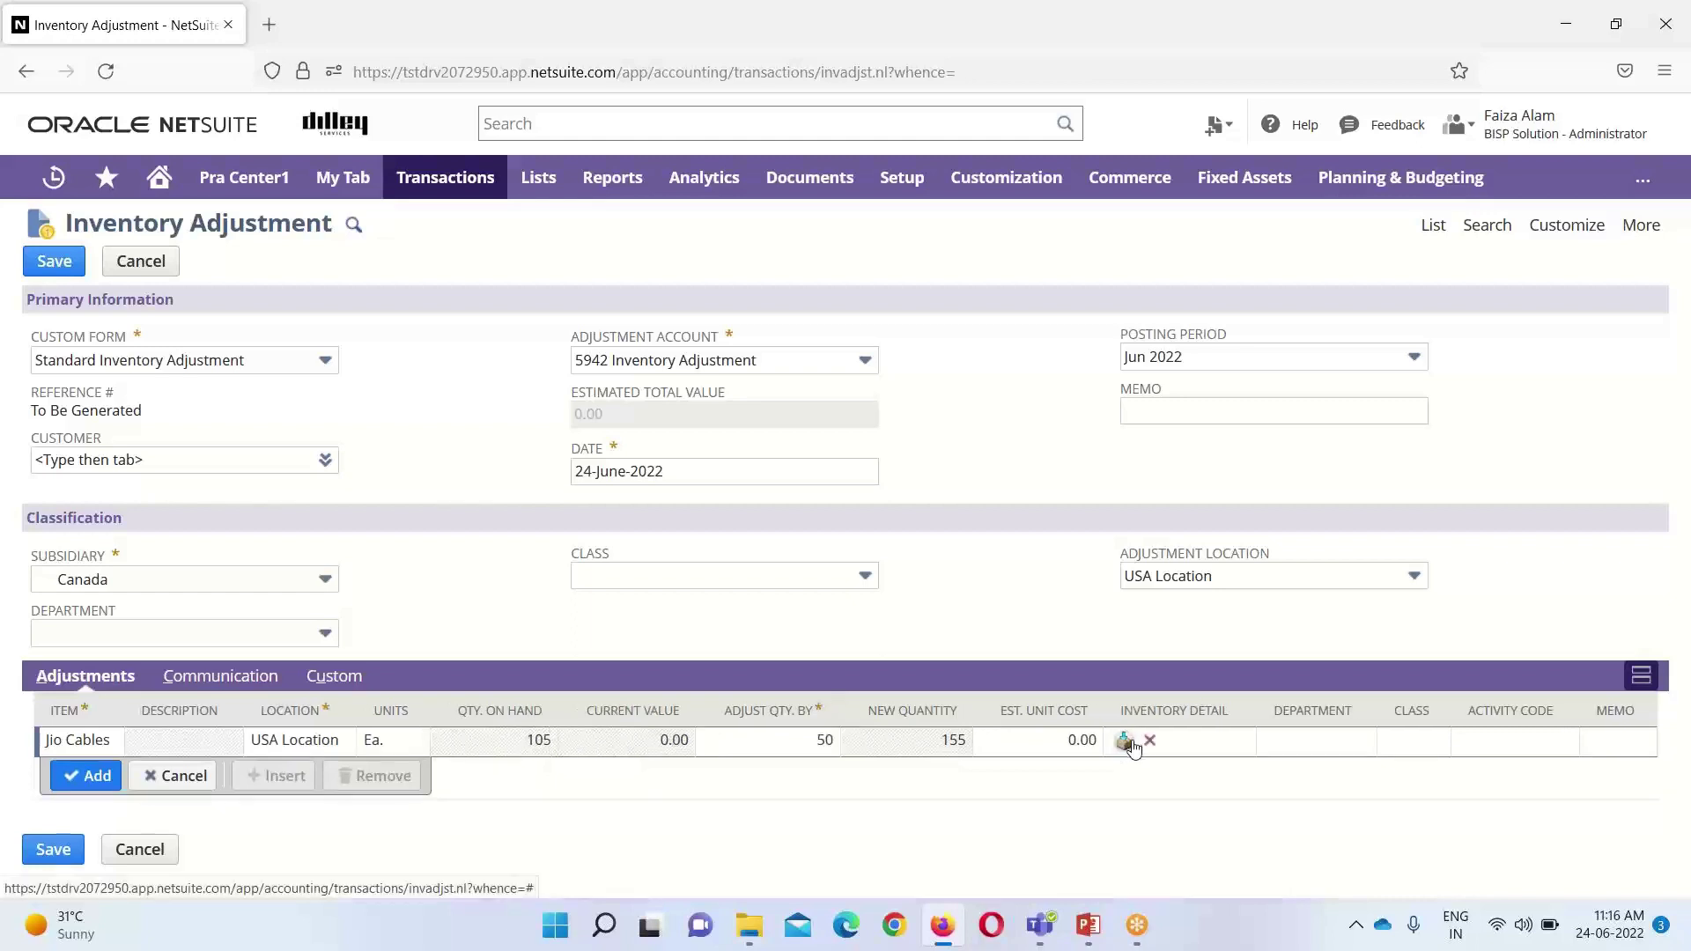
# Step: Fill in the line's inventory detail with serial/lot number 103 and quantity 50, and confirm it
pyautogui.click(1131, 742)
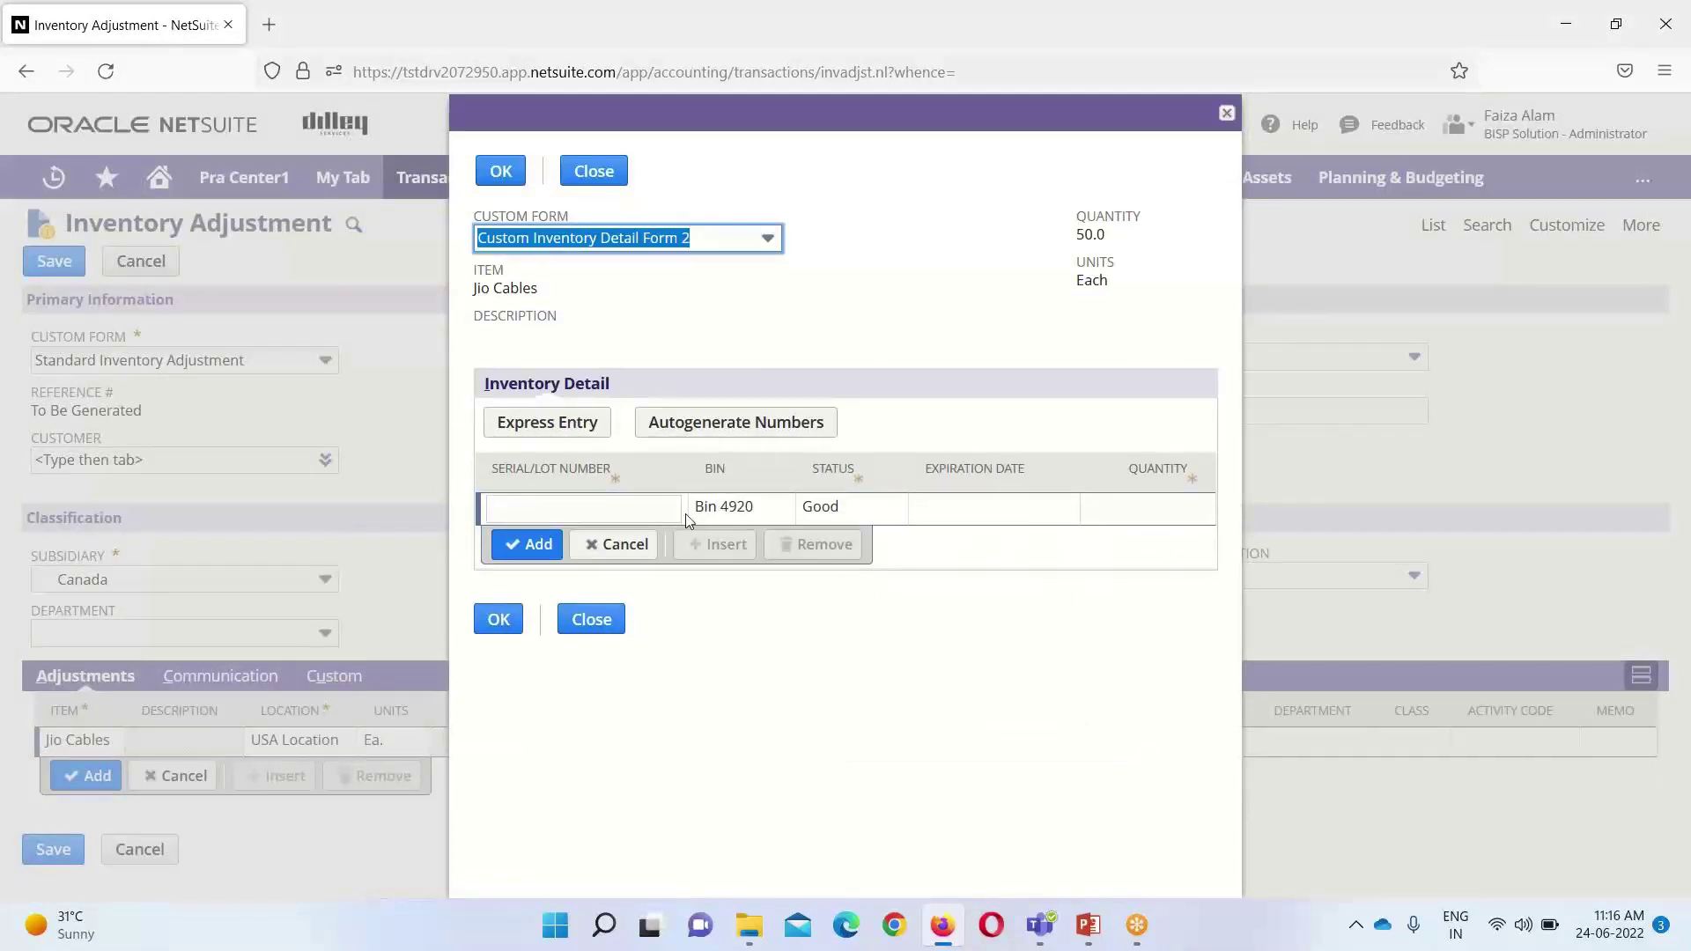
pyautogui.click(672, 503)
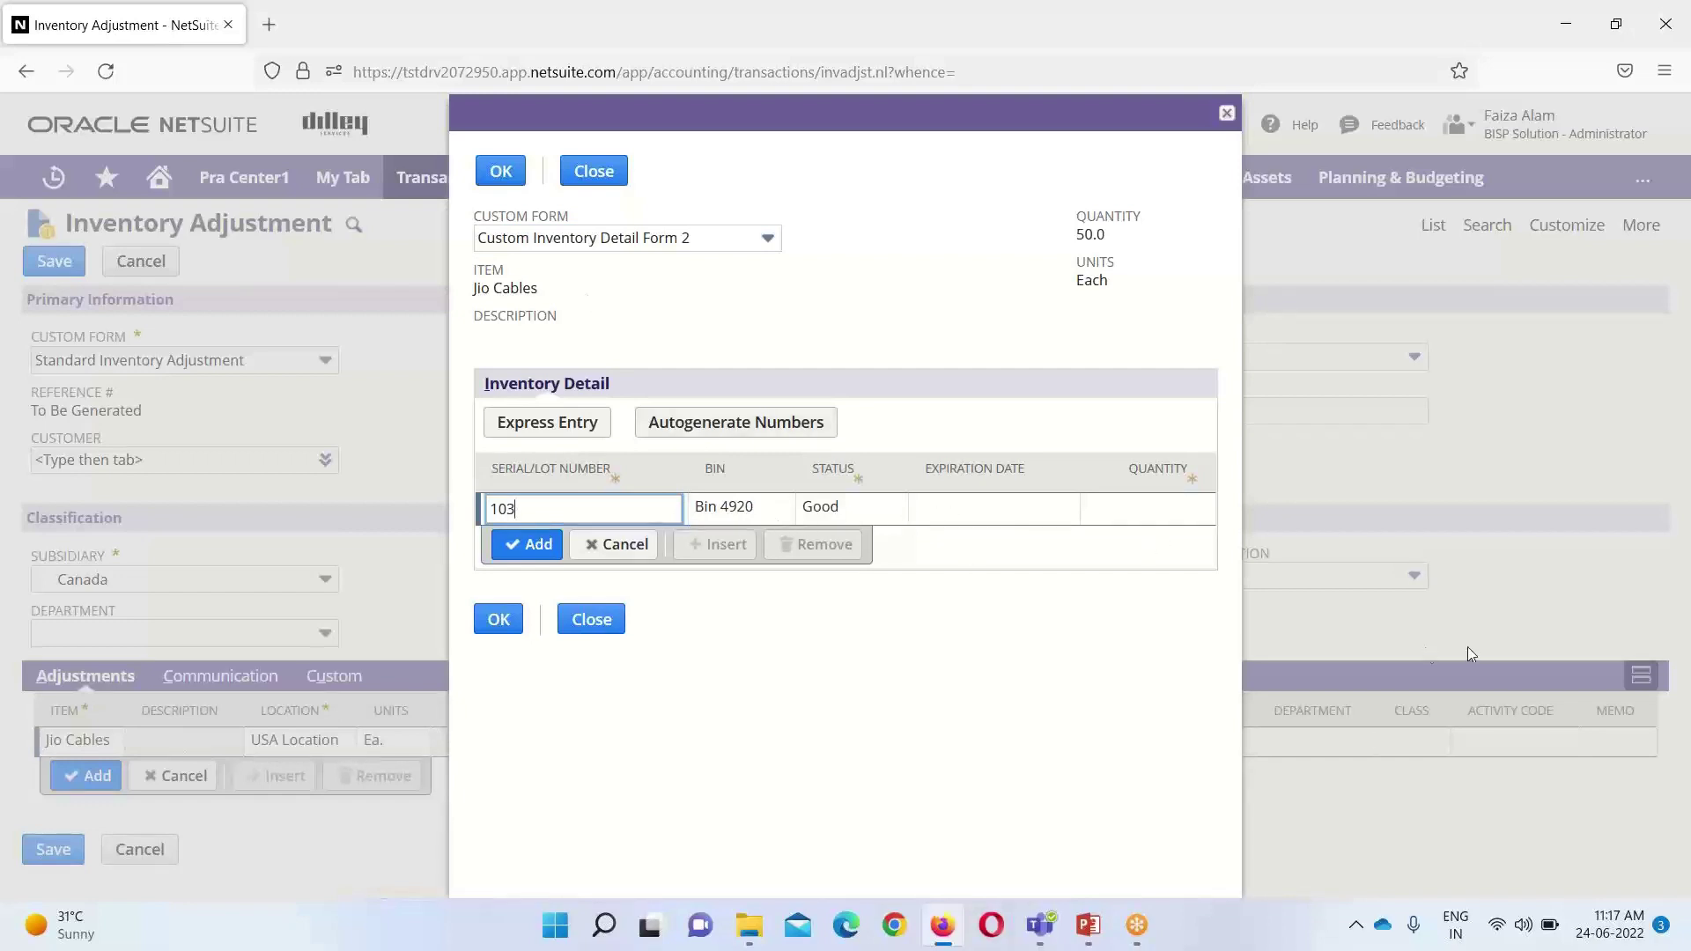
pyautogui.click(1159, 519)
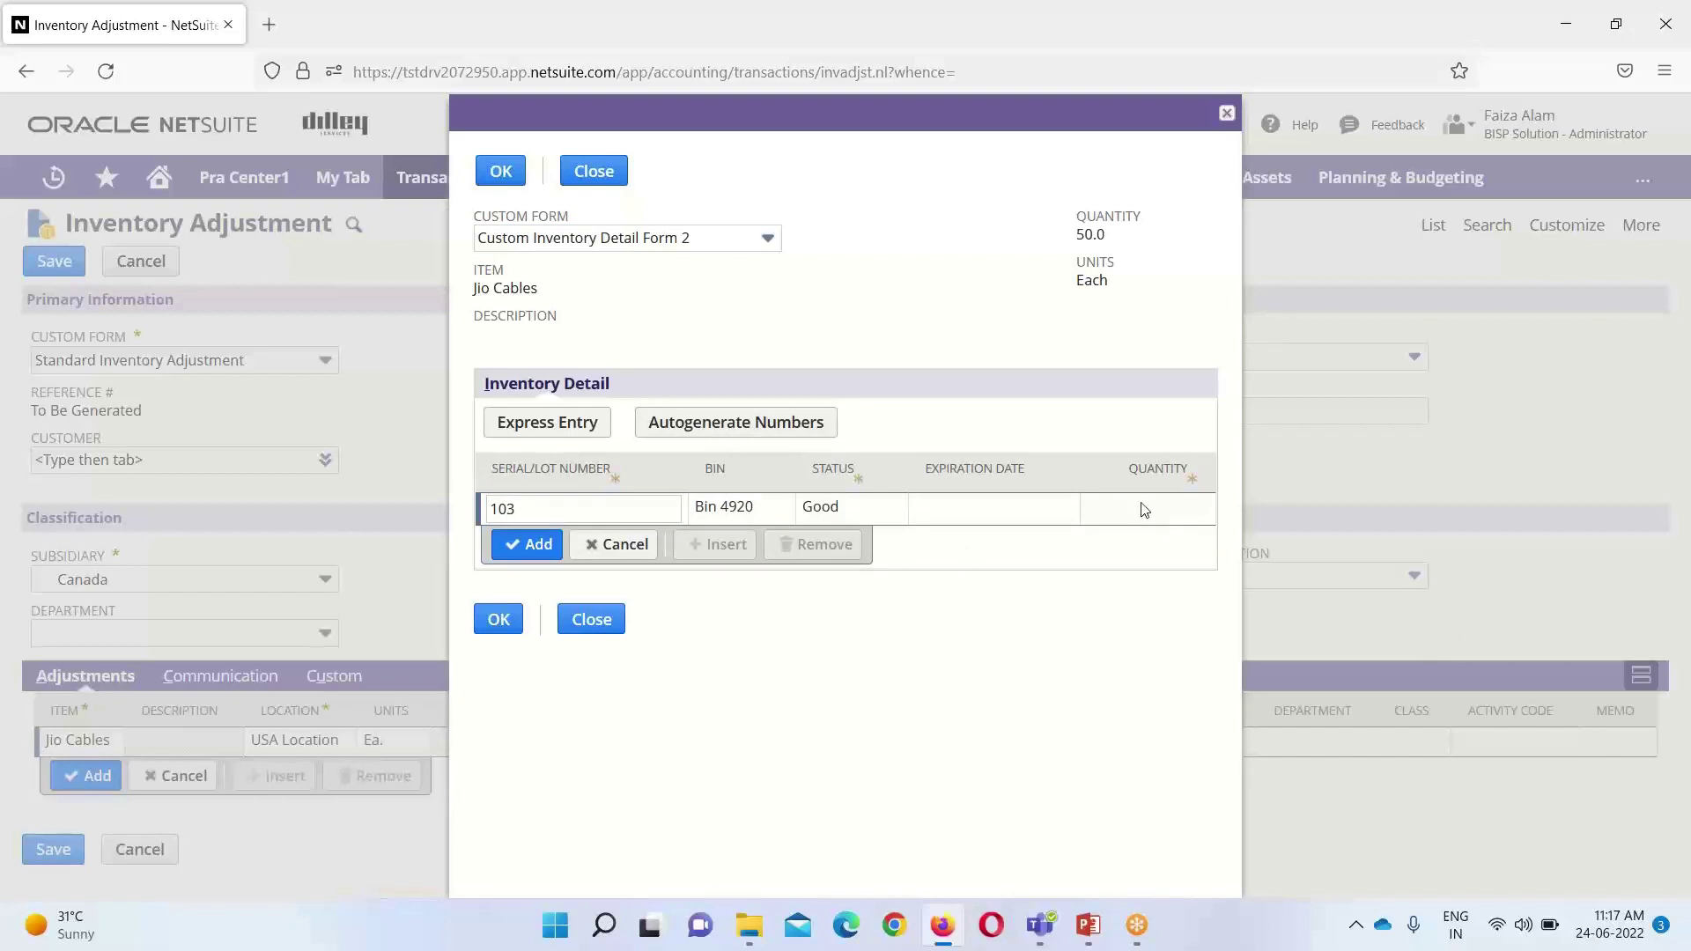
pyautogui.click(1143, 511)
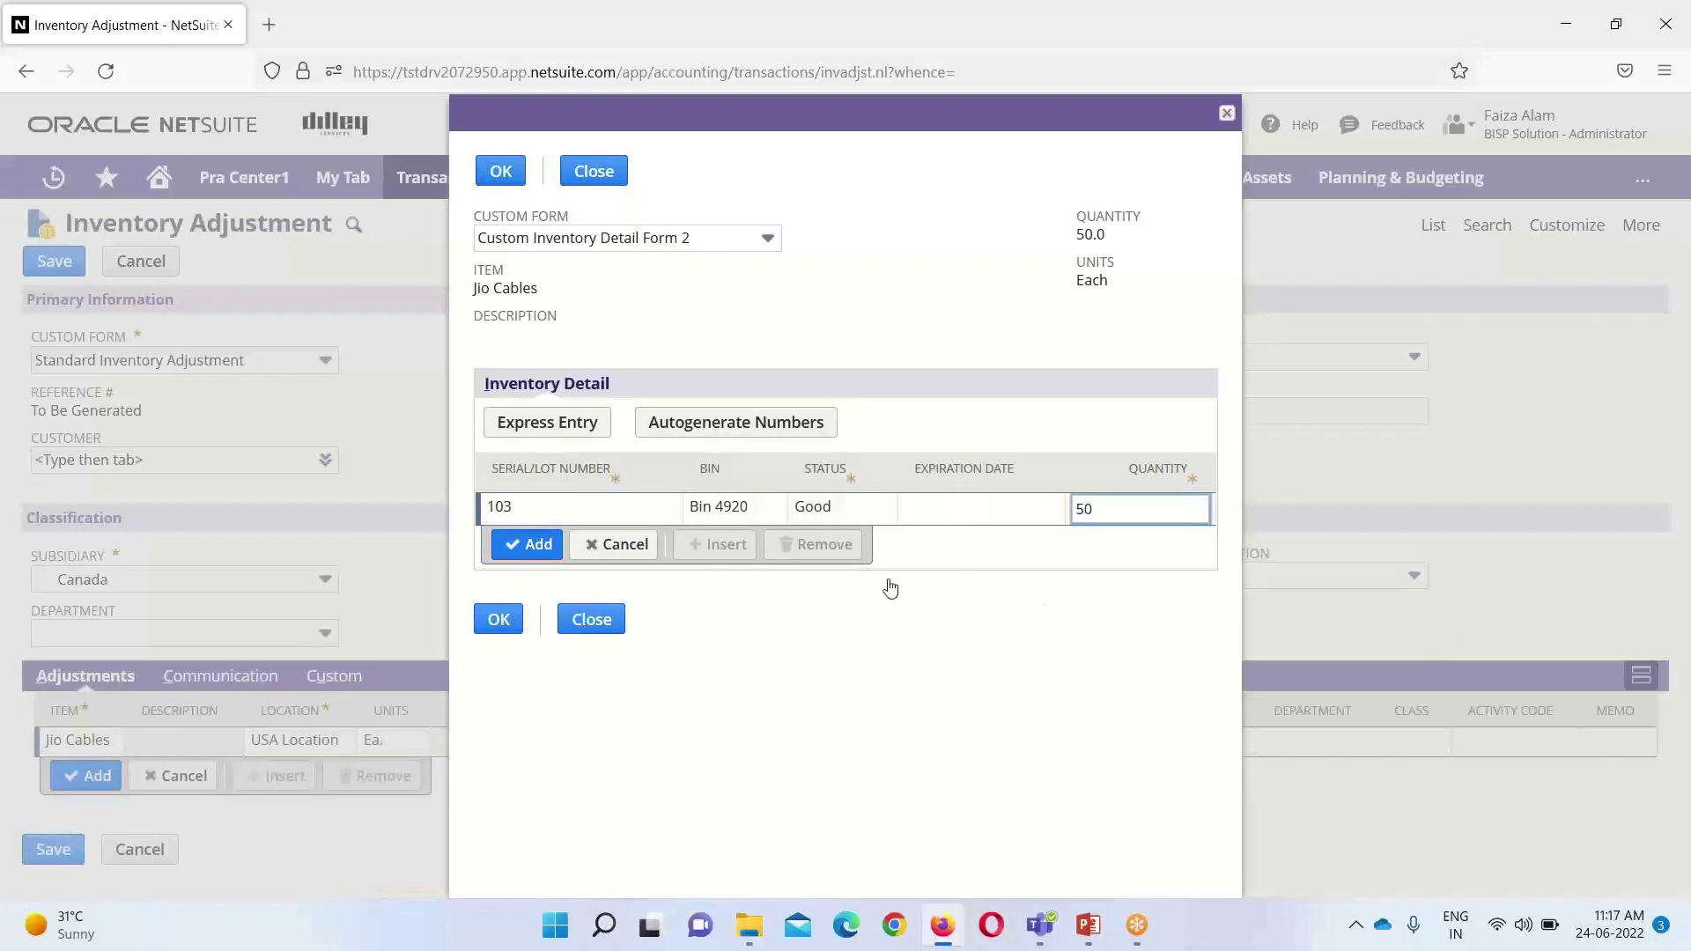
pyautogui.click(543, 551)
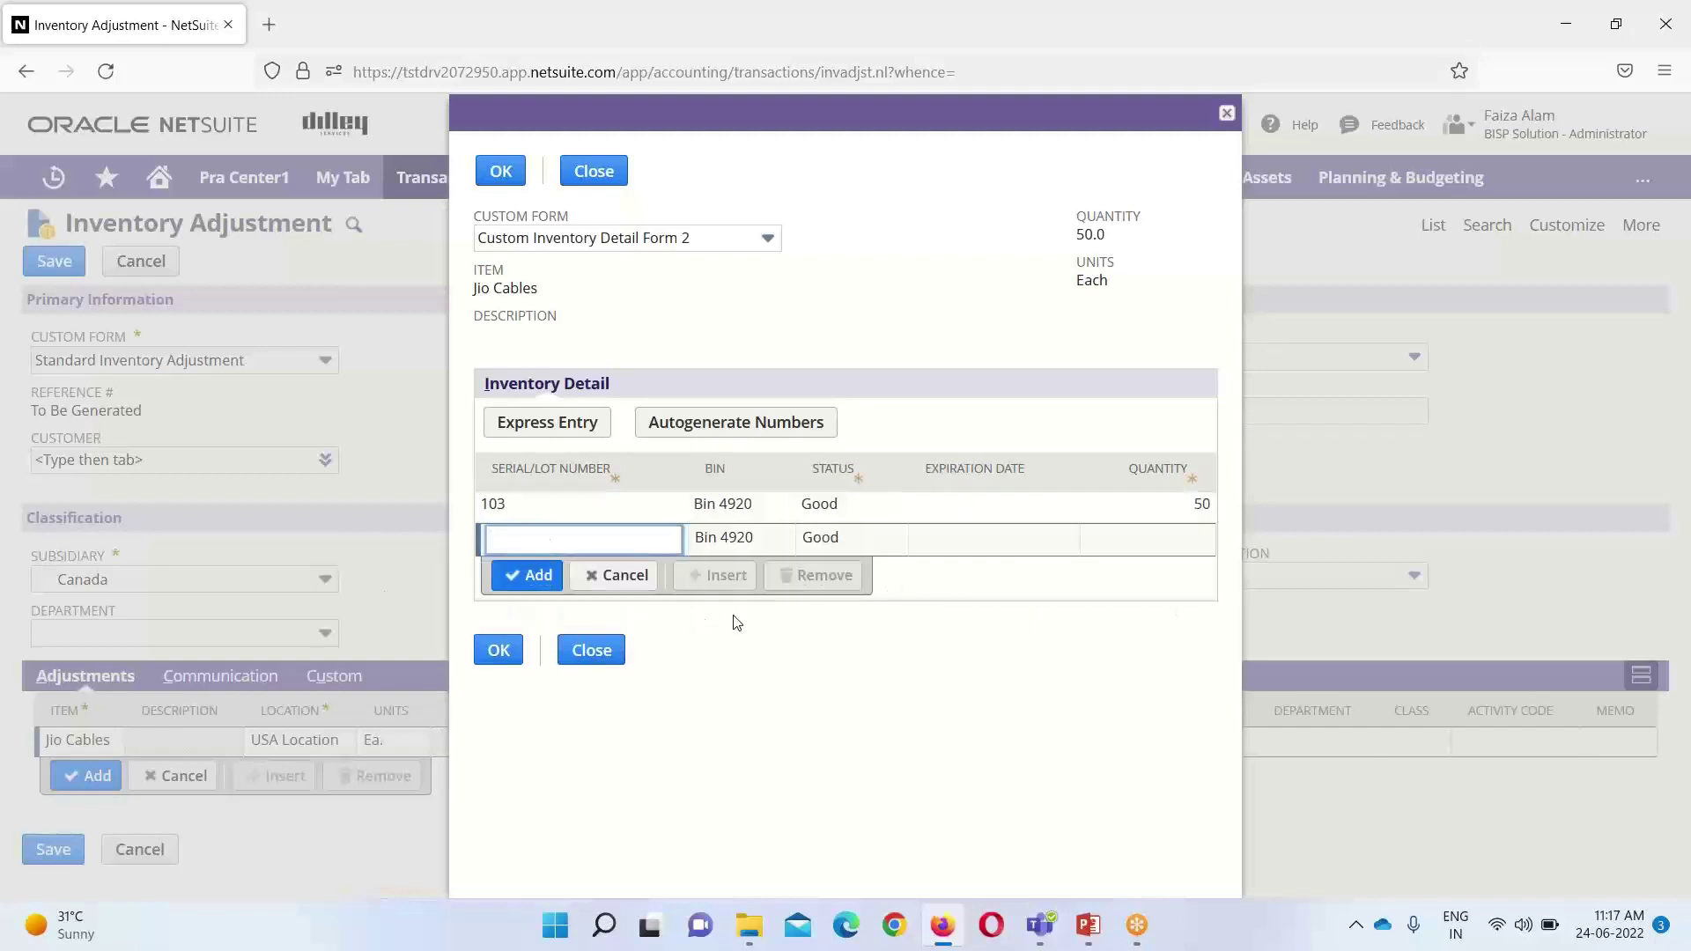
pyautogui.click(518, 180)
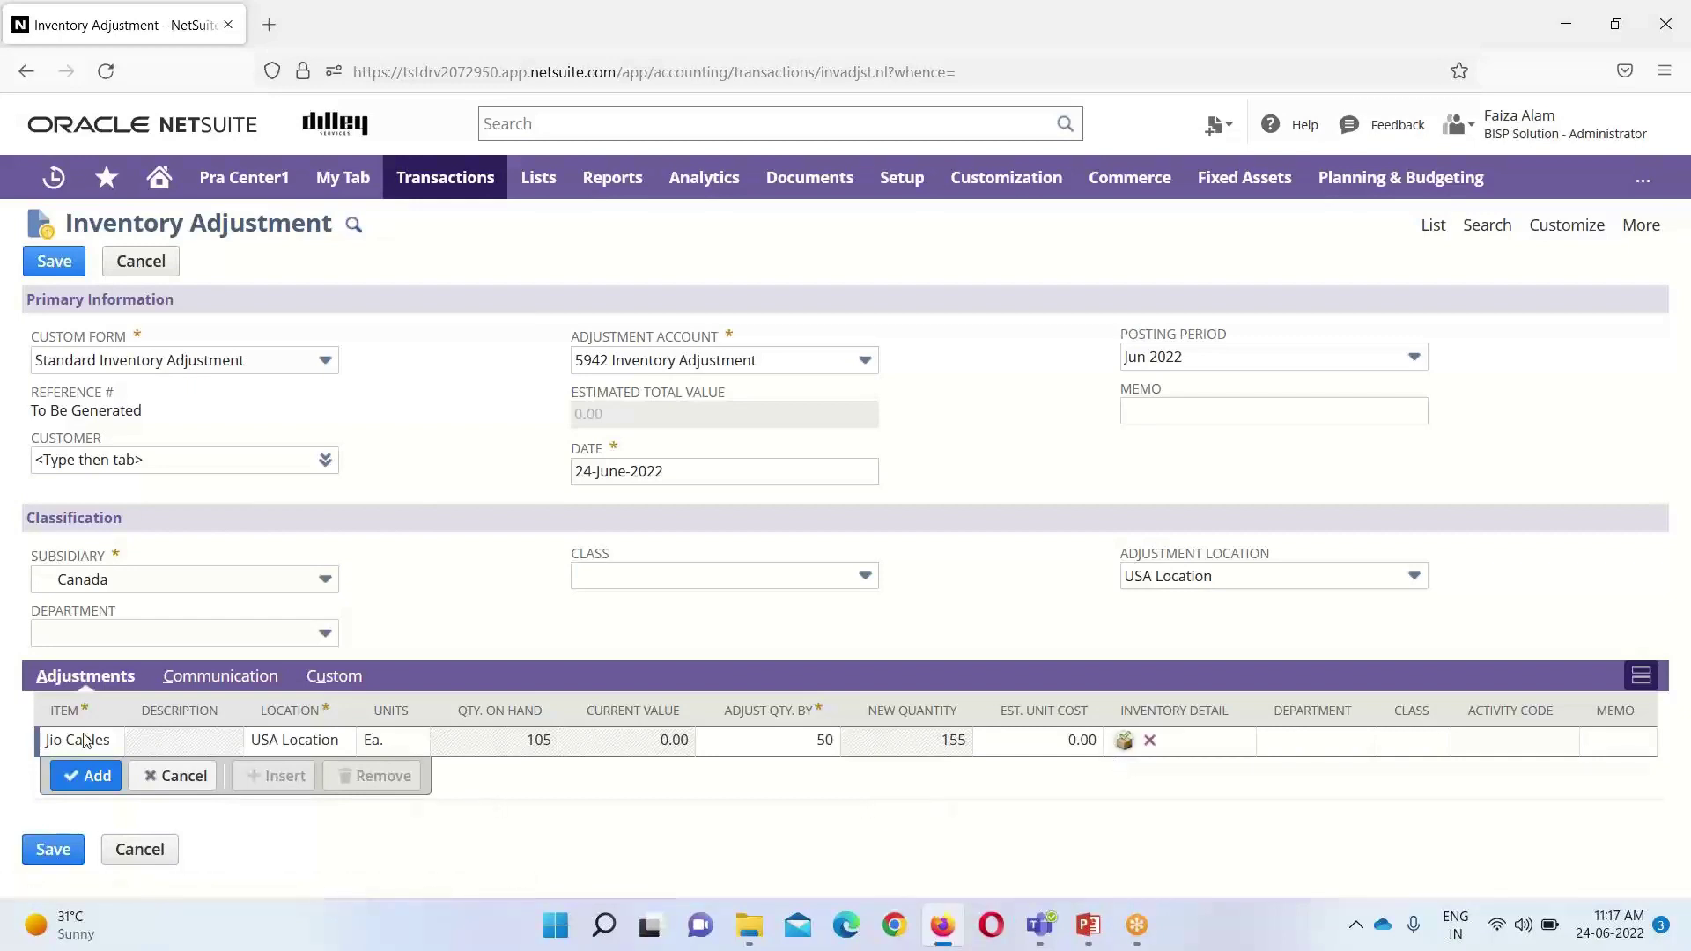
# Step: Add the completed Jio Cables line to the inventory adjustment and save the transaction
pyautogui.click(85, 776)
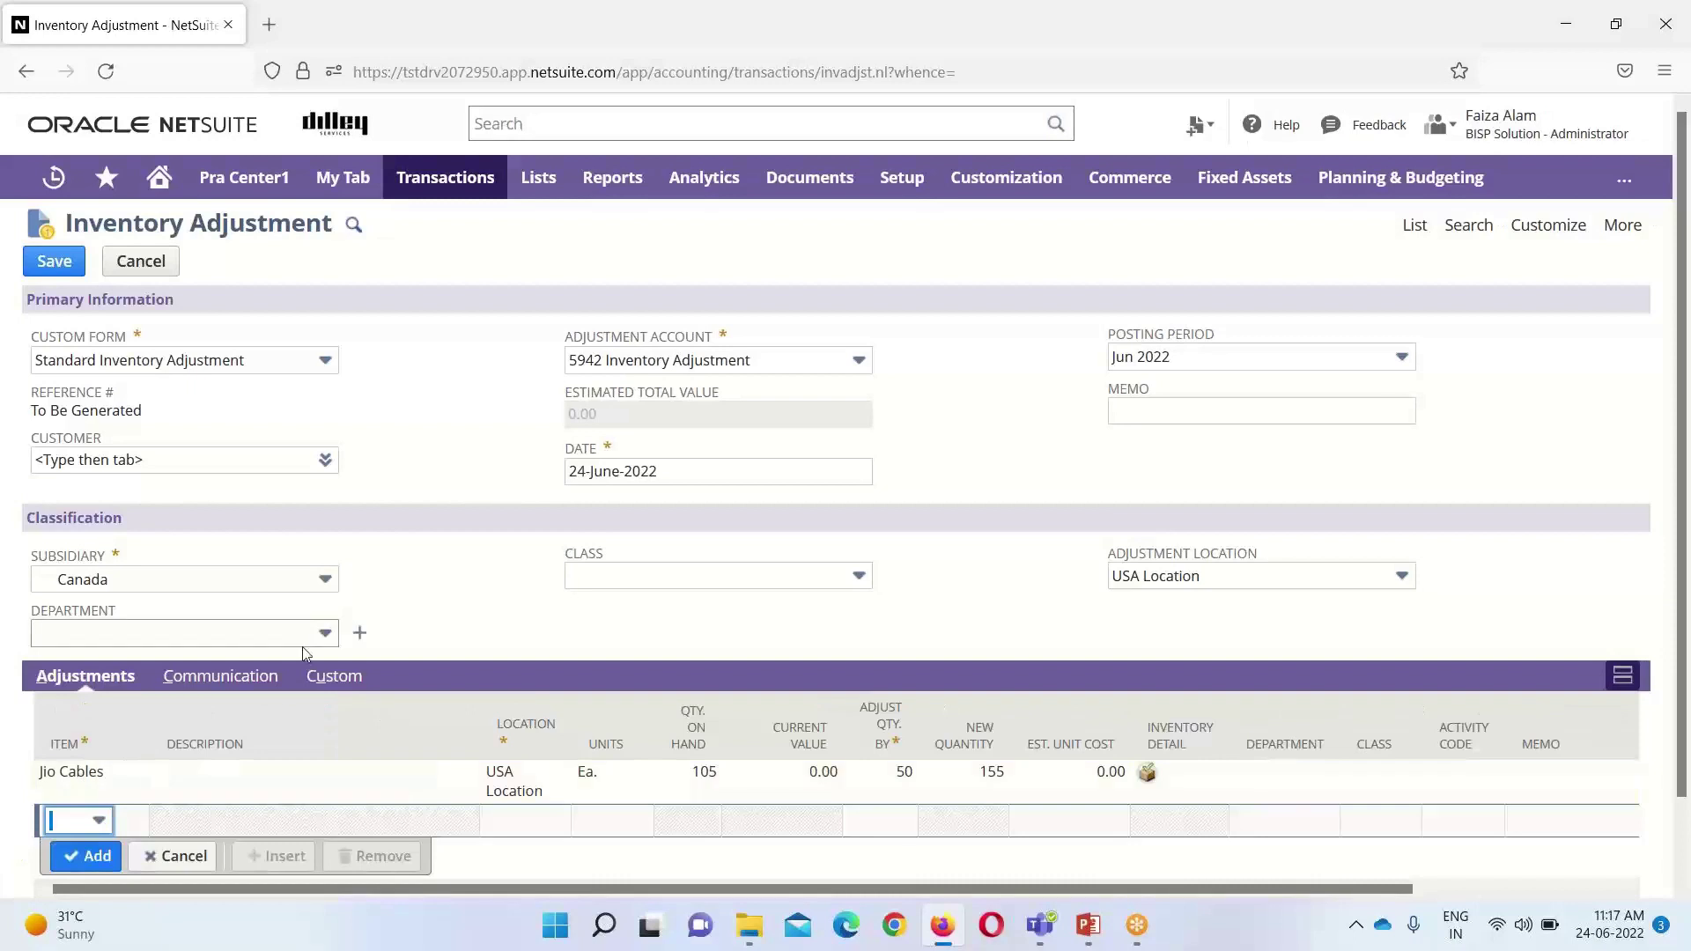
pyautogui.scroll(-2, 235, 688)
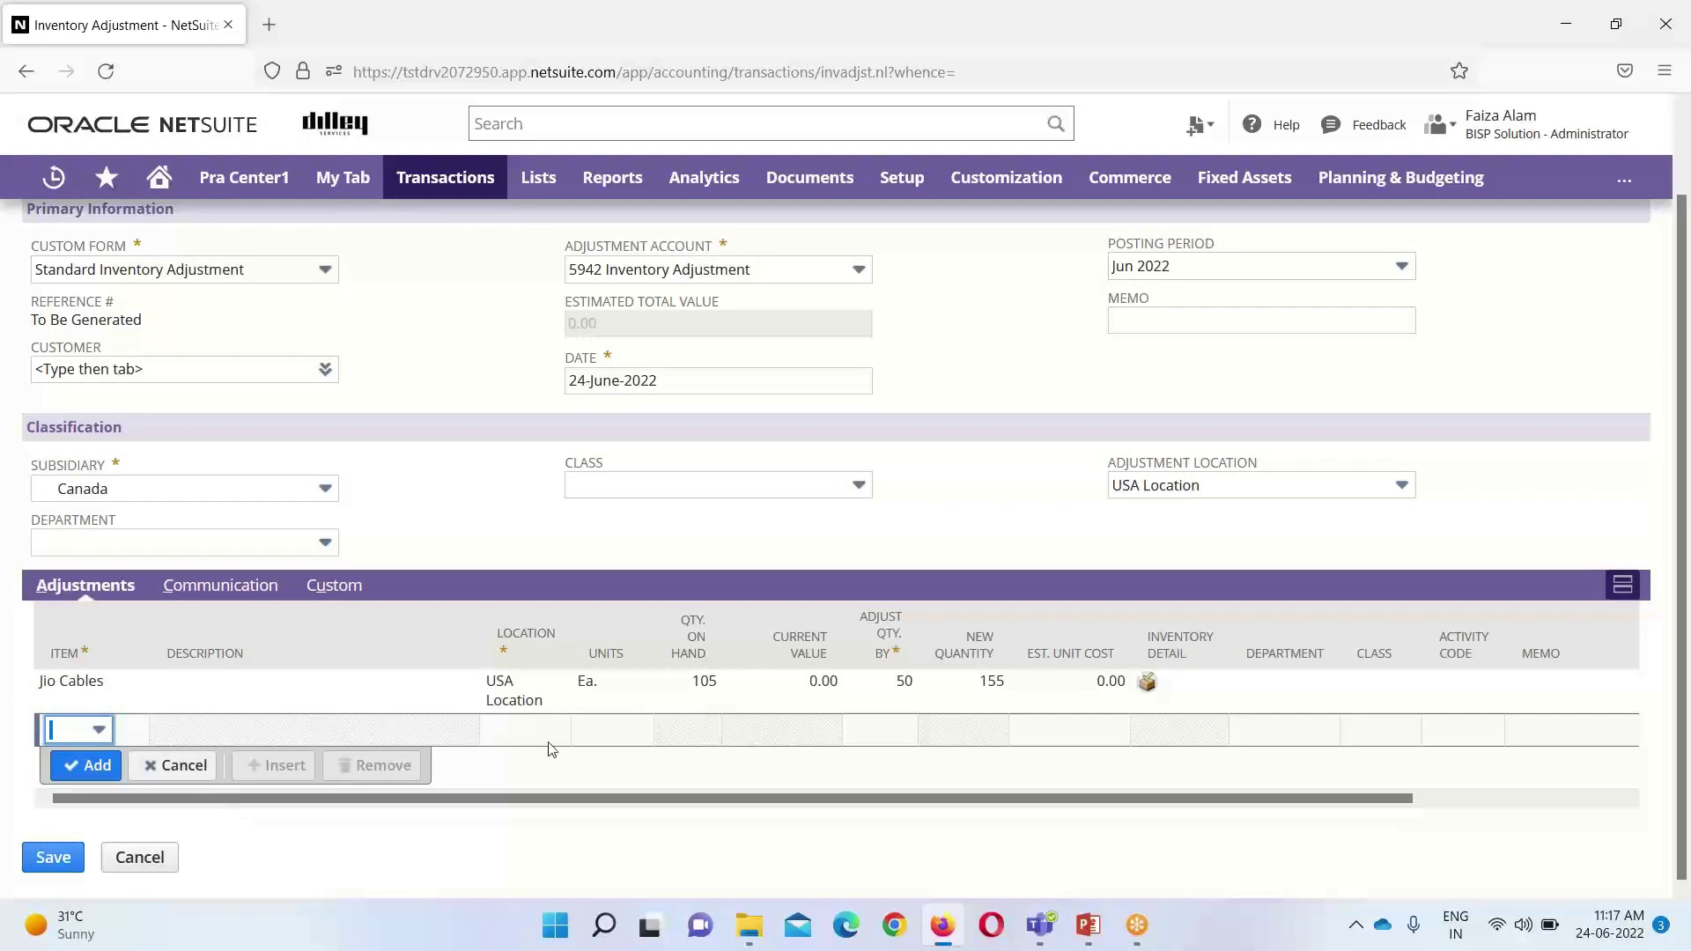
pyautogui.scroll(2, 454, 768)
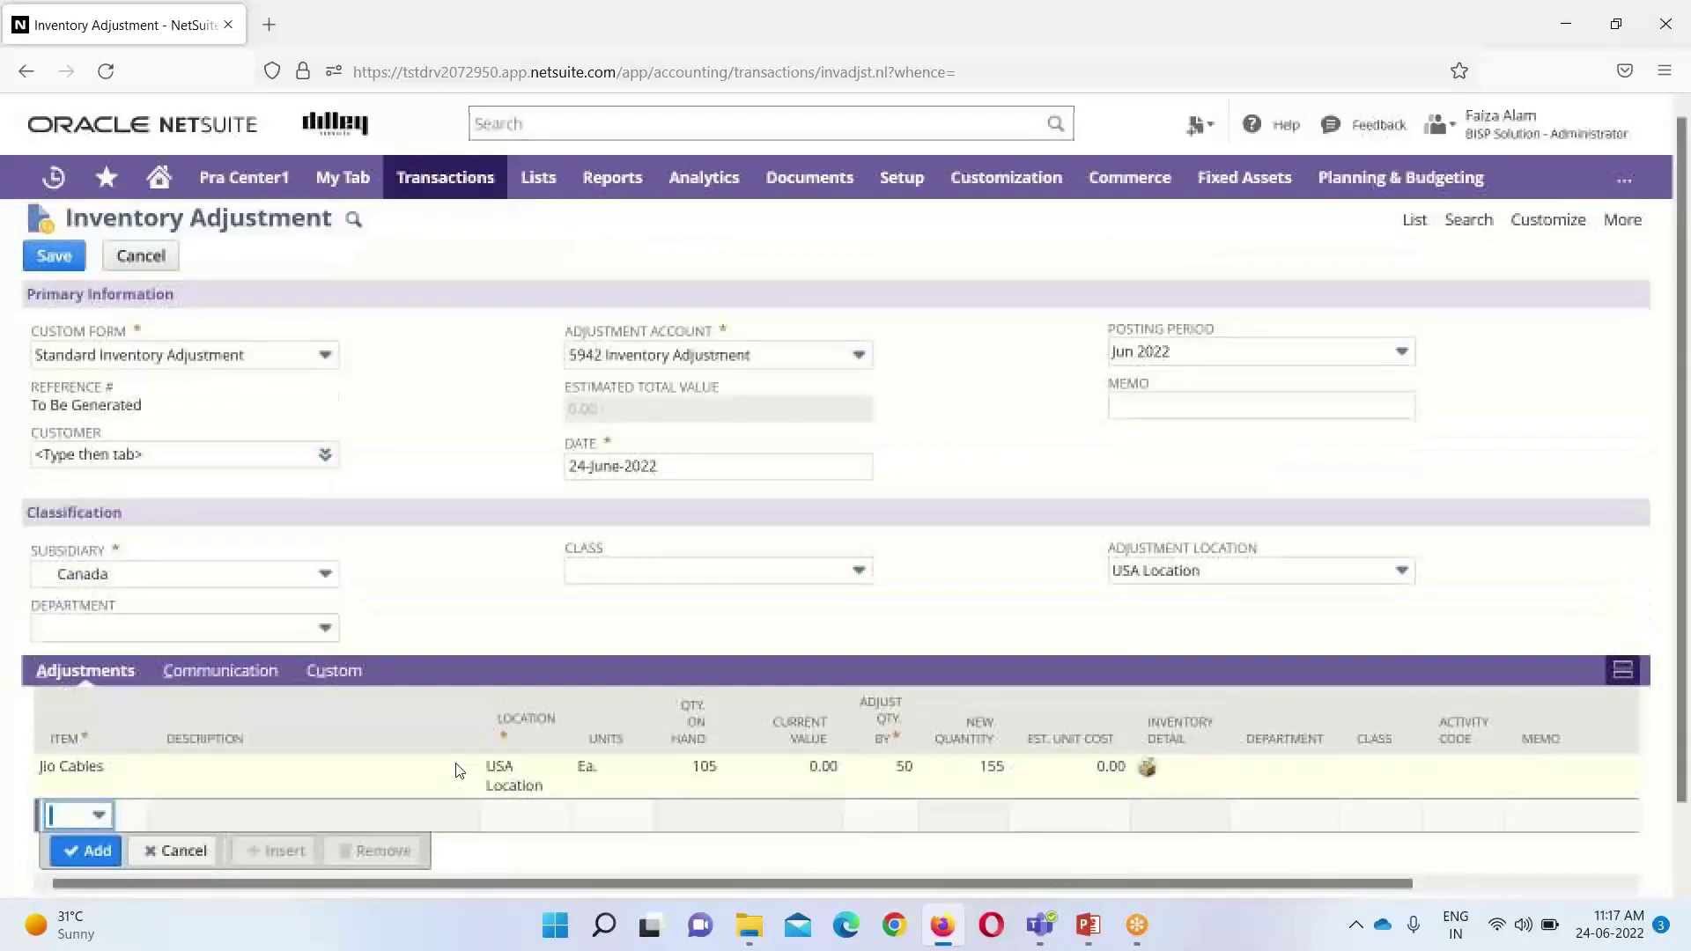
pyautogui.scroll(-2, 170, 705)
pyautogui.scroll(2, 273, 694)
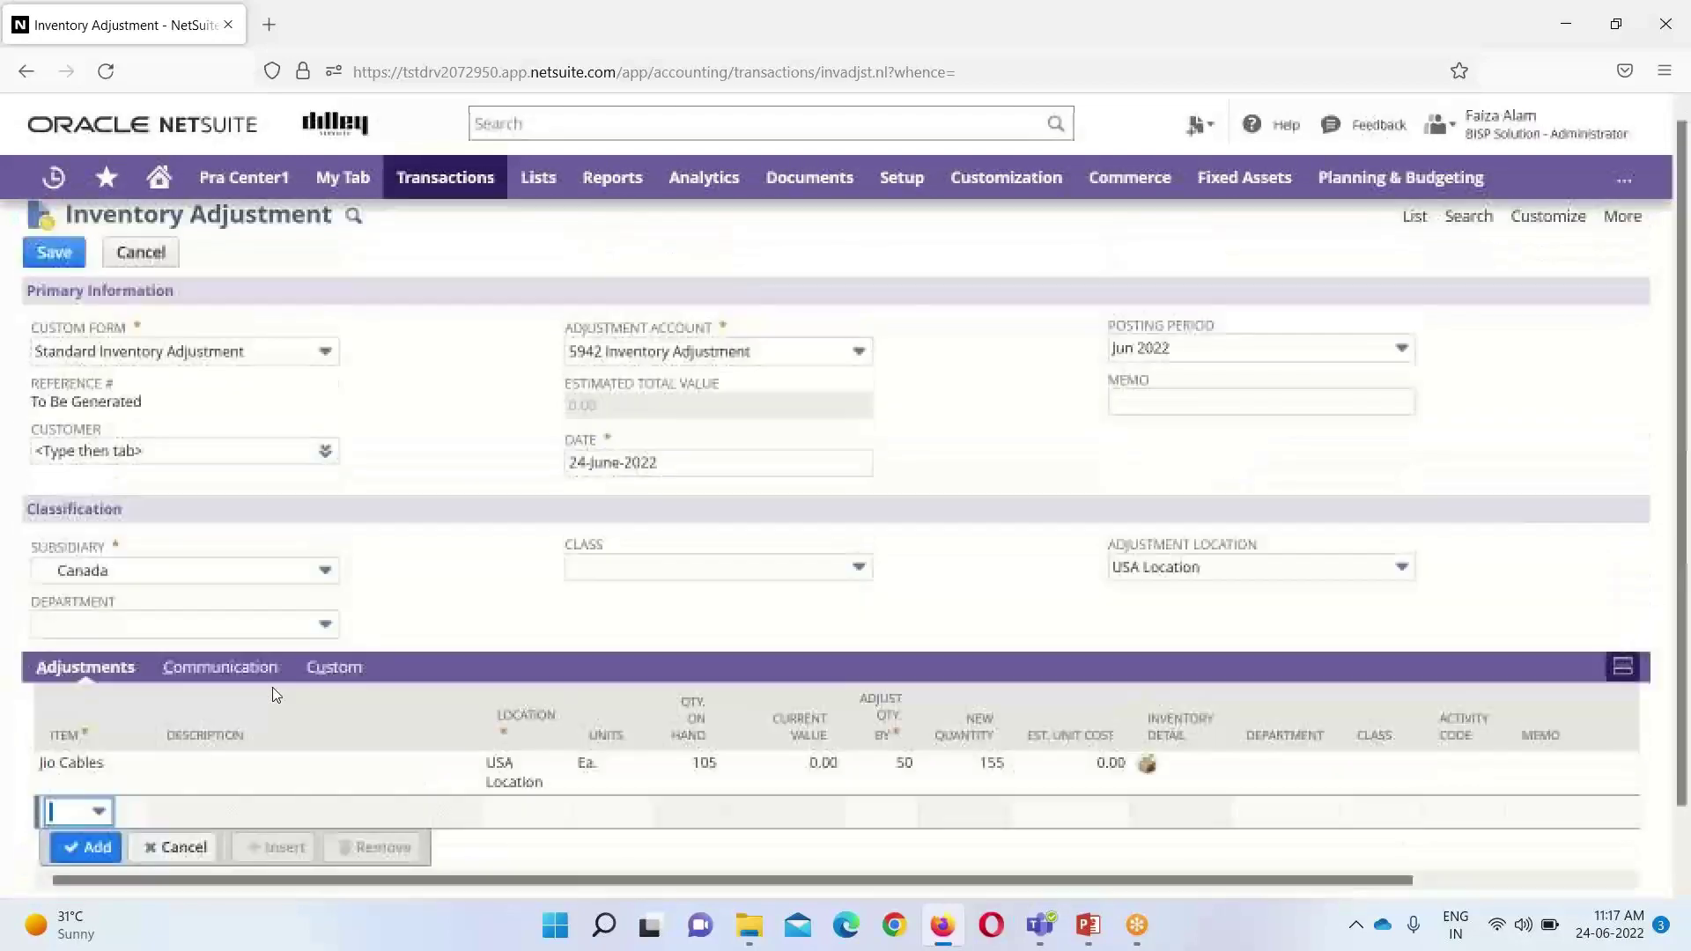
pyautogui.click(70, 265)
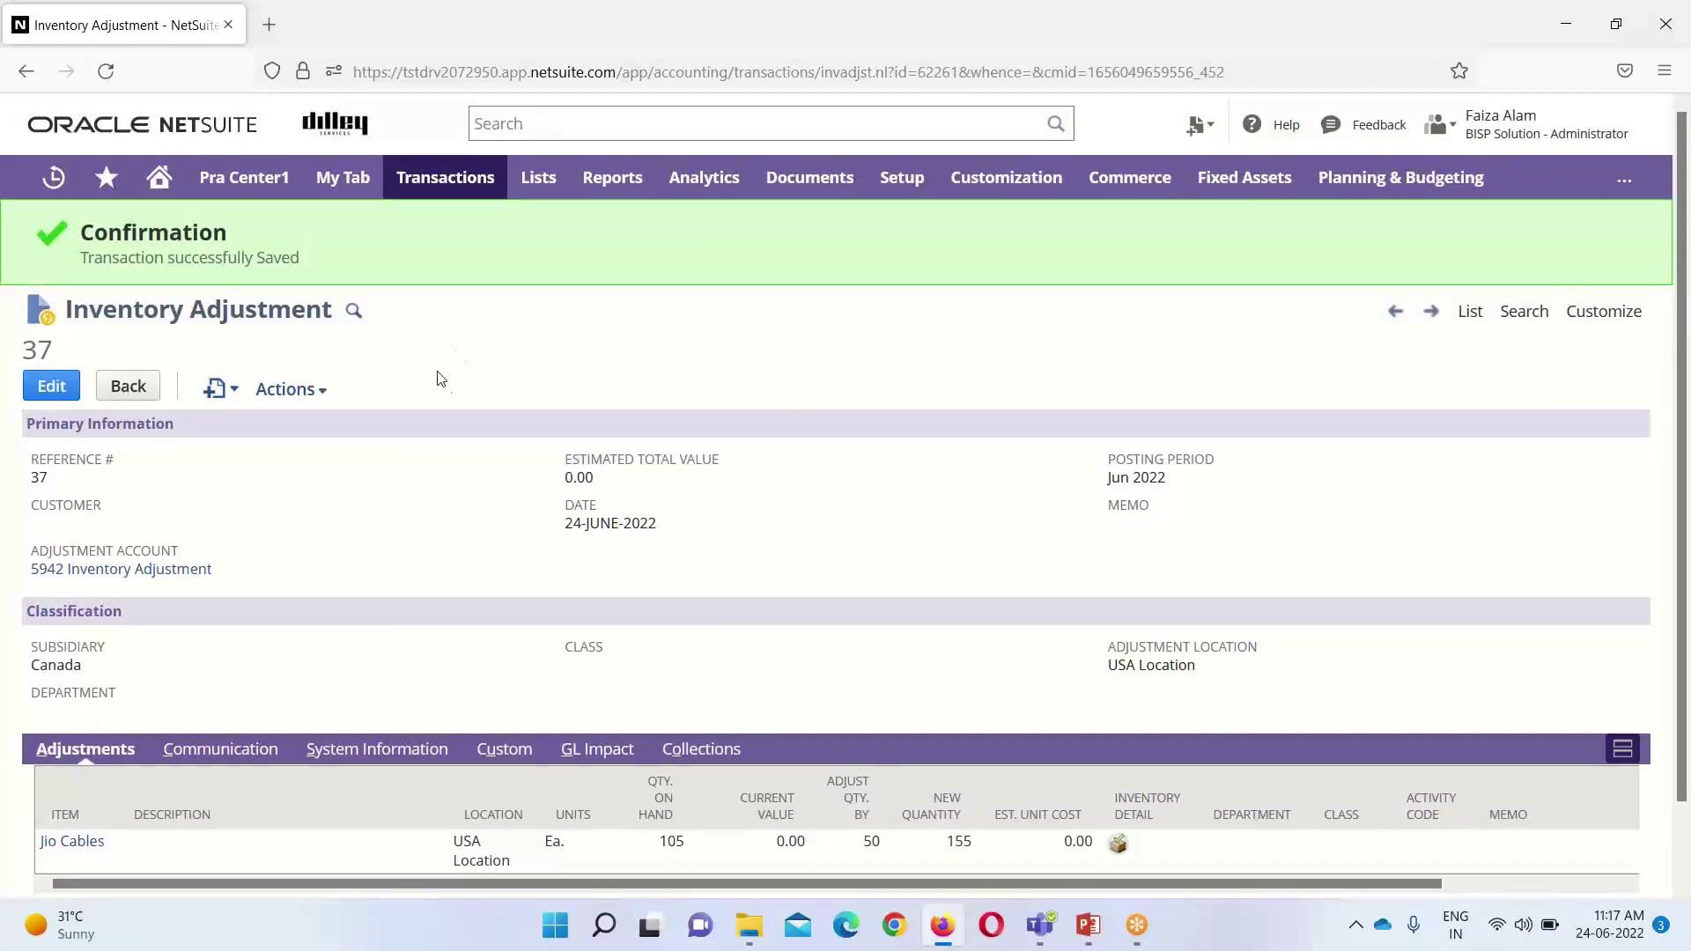
# Step: Start a new Adjust Inventory Worksheet transaction from the inventory transactions
pyautogui.scroll(-1, 525, 395)
pyautogui.moveTo(481, 186)
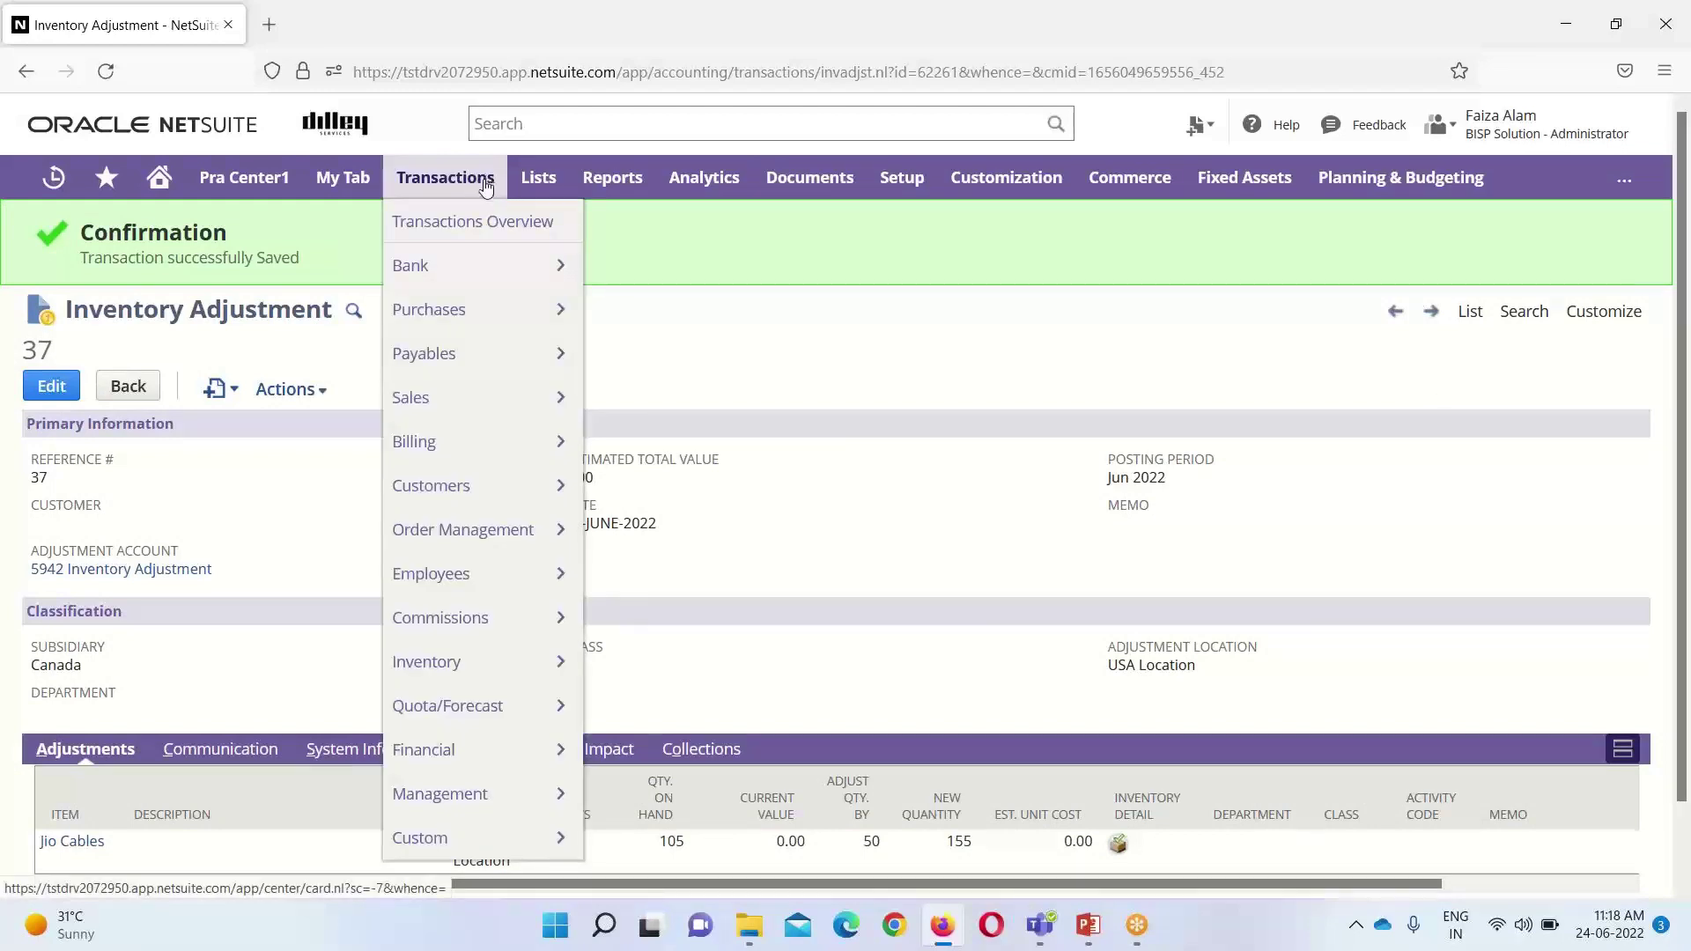
pyautogui.moveTo(480, 661)
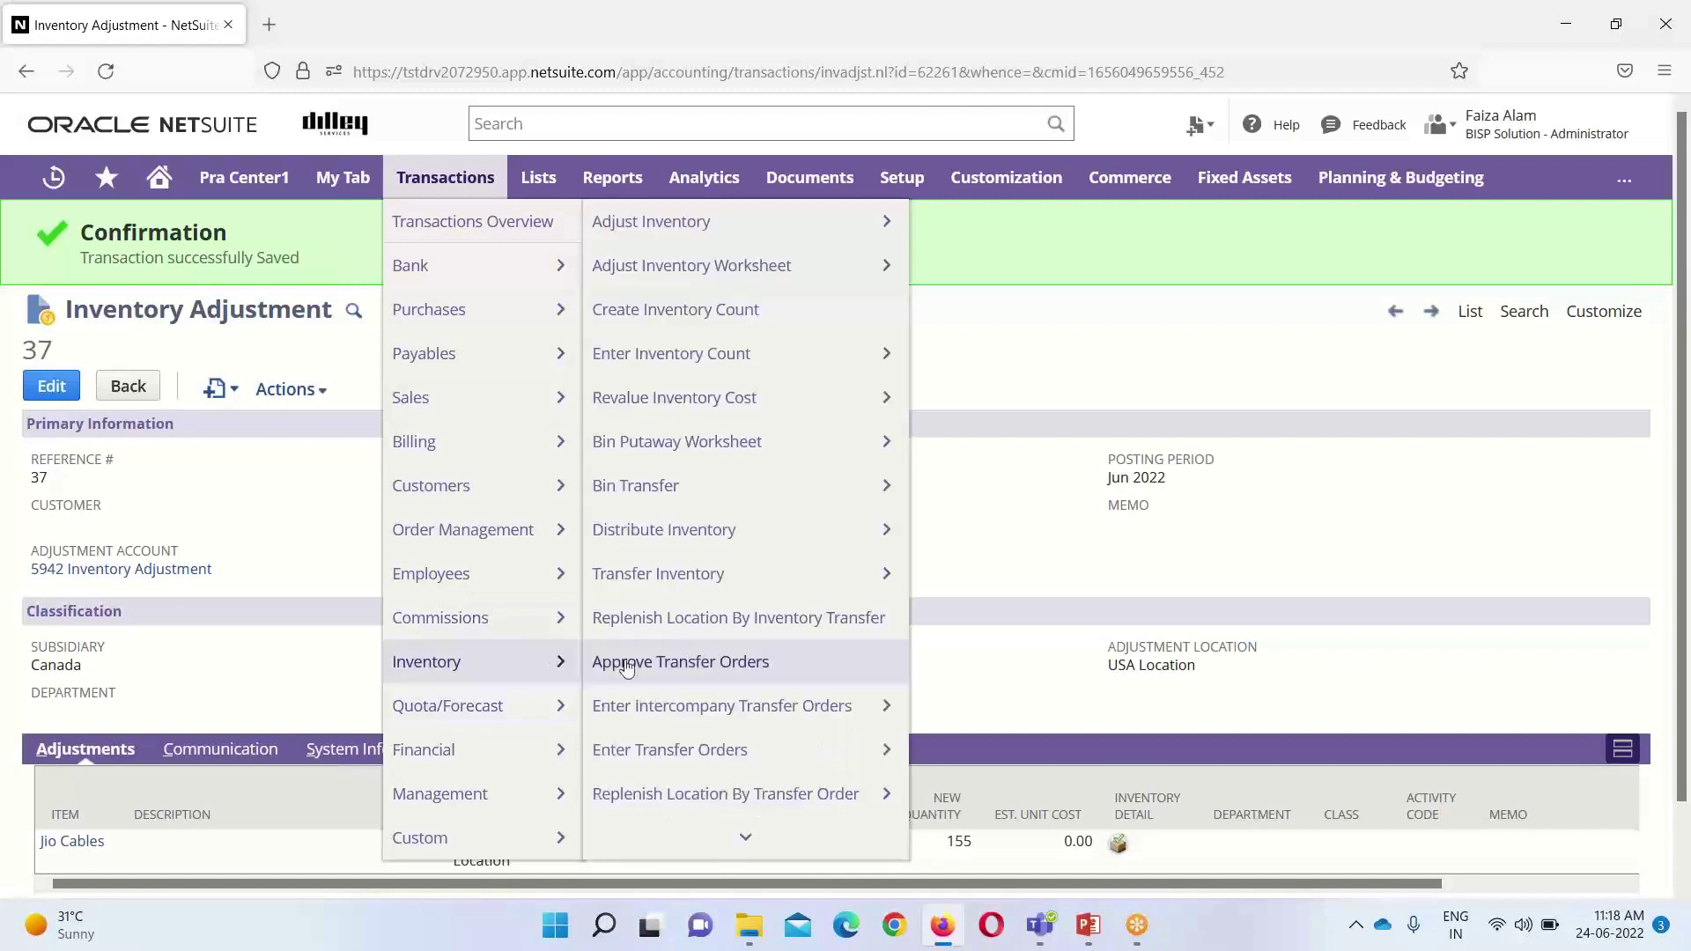
pyautogui.click(814, 281)
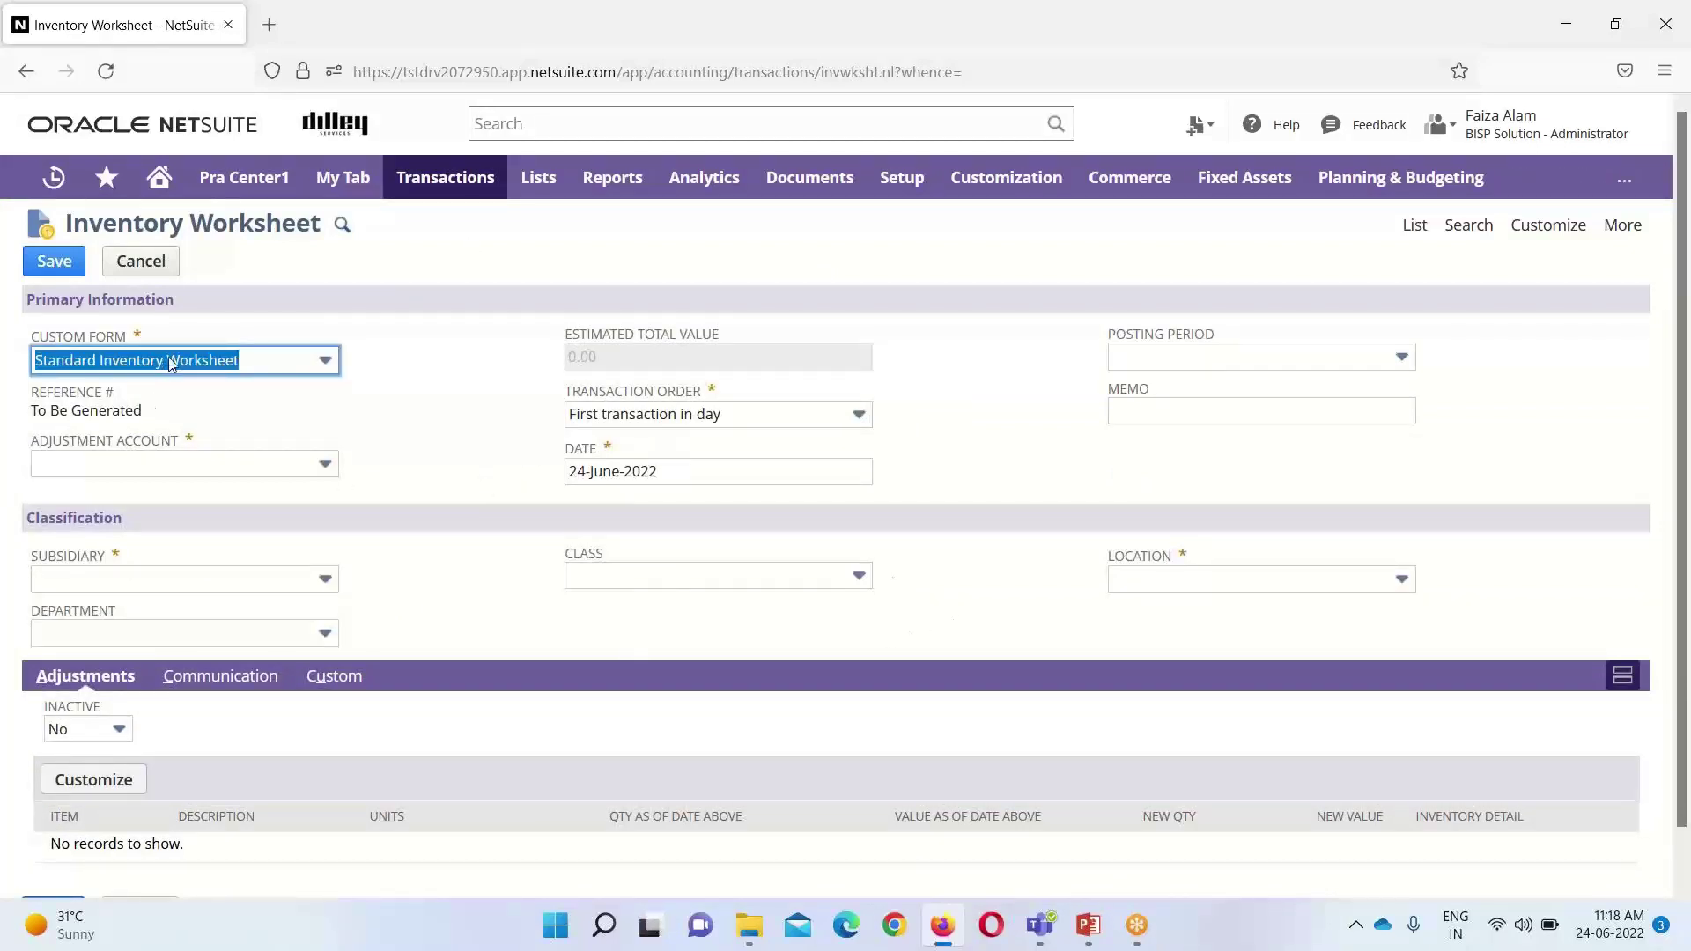
pyautogui.scroll(-1, 466, 408)
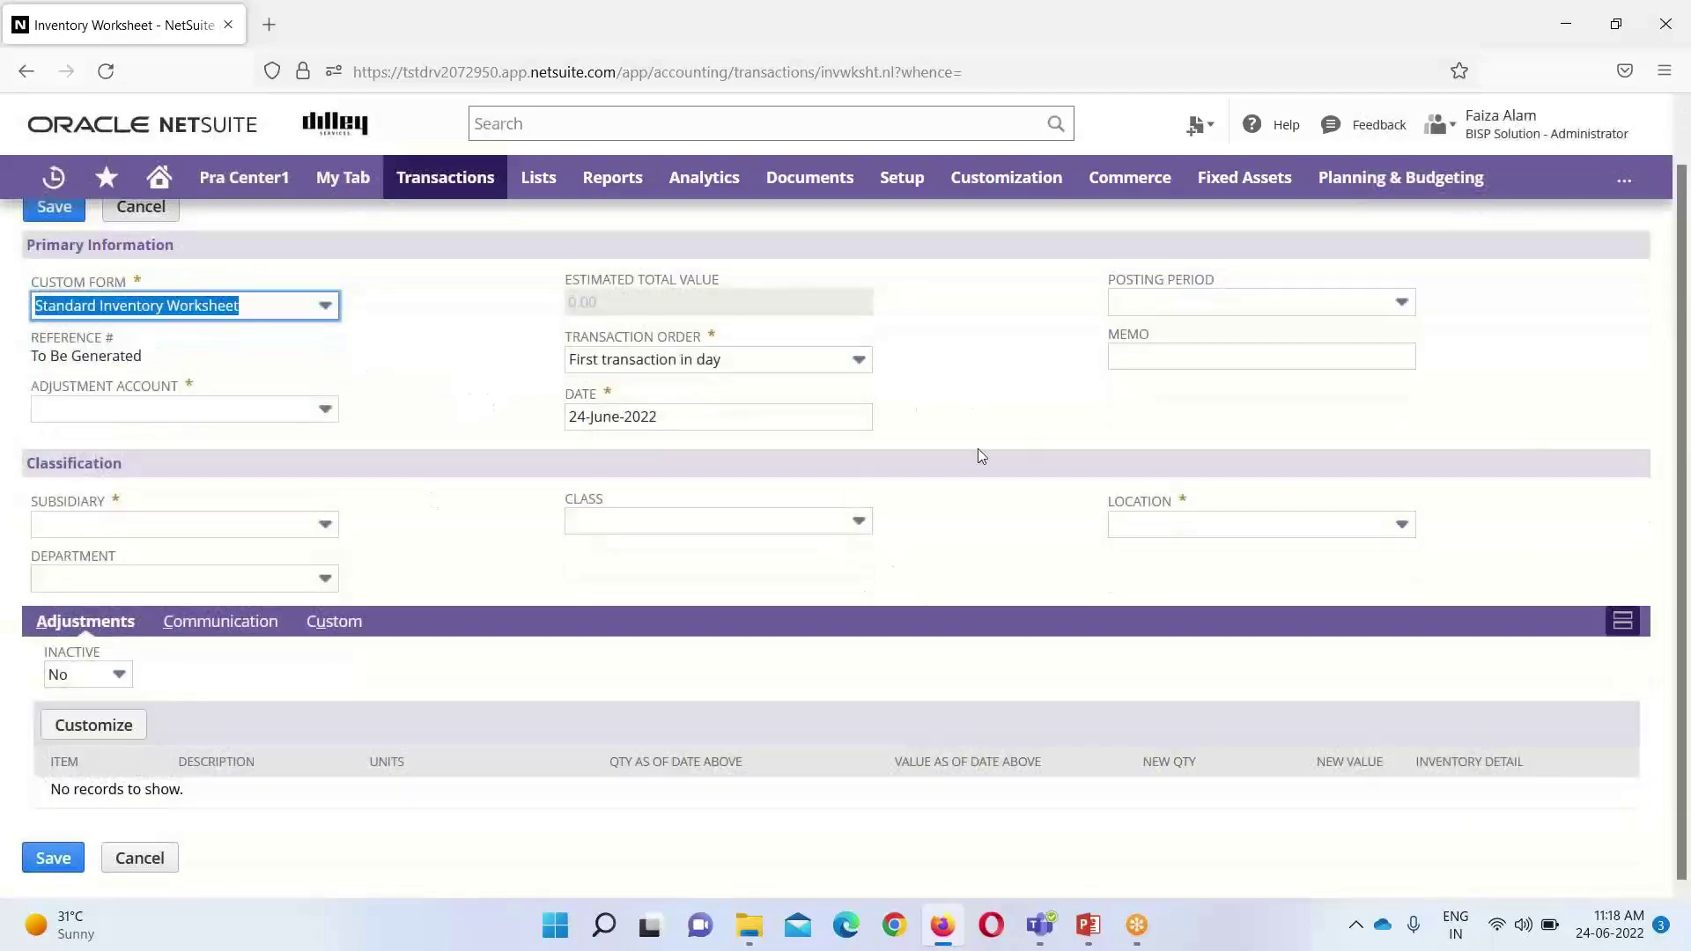
pyautogui.scroll(1, 457, 398)
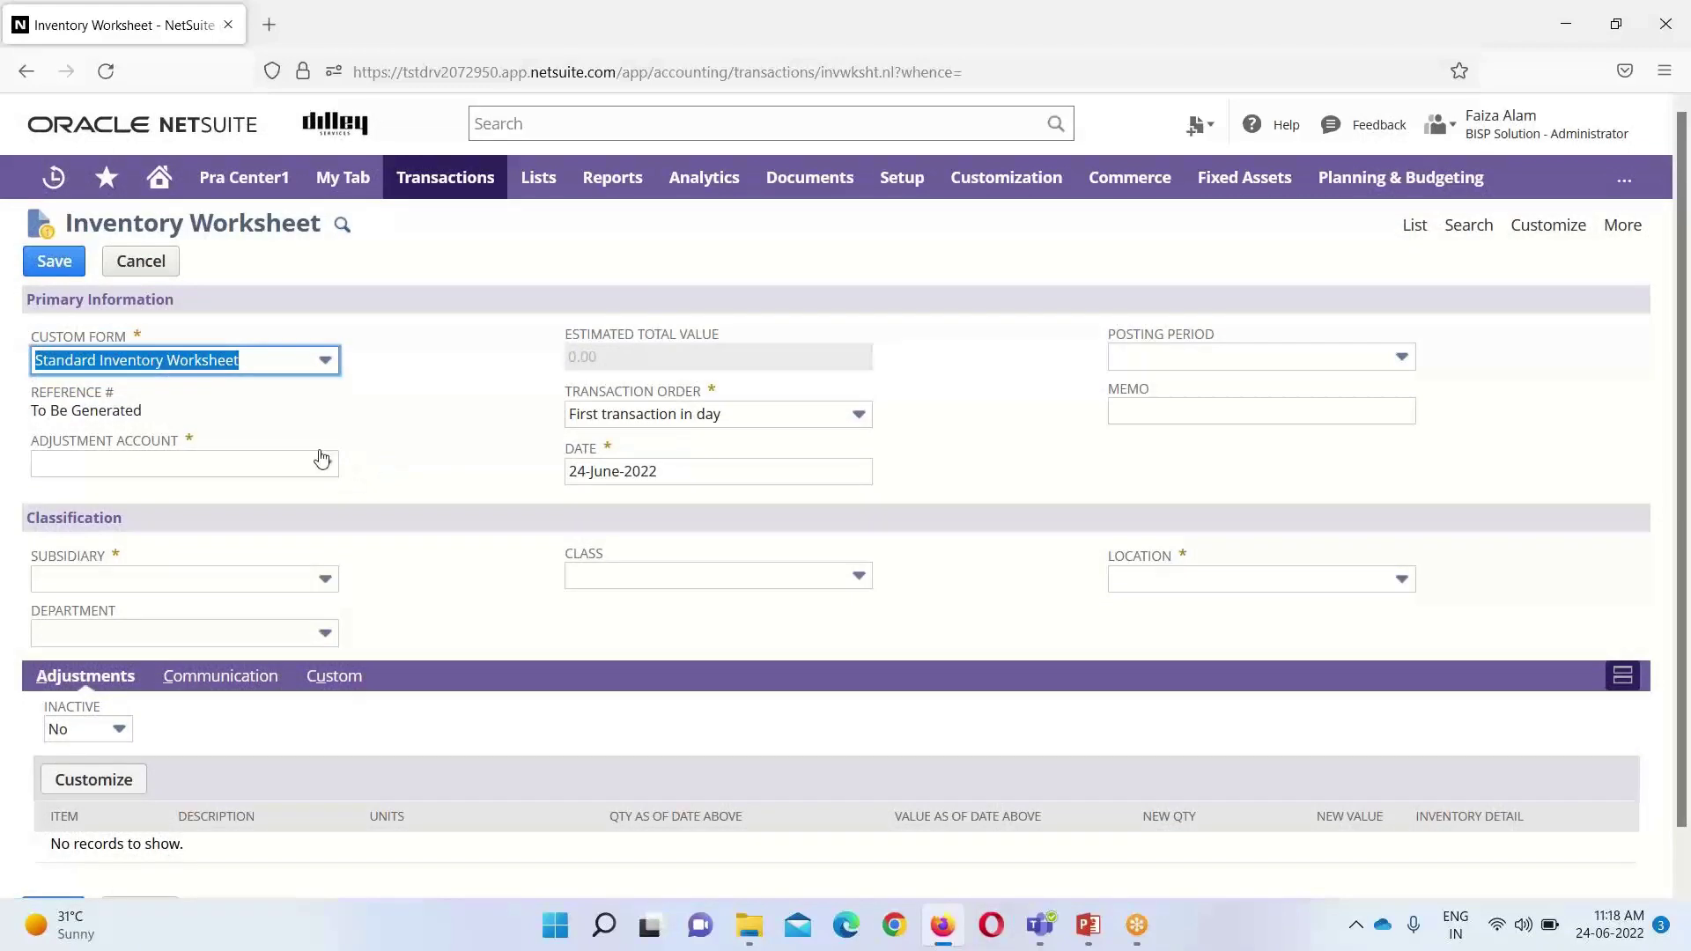
# Step: Set the worksheet's subsidiary to Mexico and its adjustment account to 5942 Inventory Adjustment
pyautogui.click(325, 578)
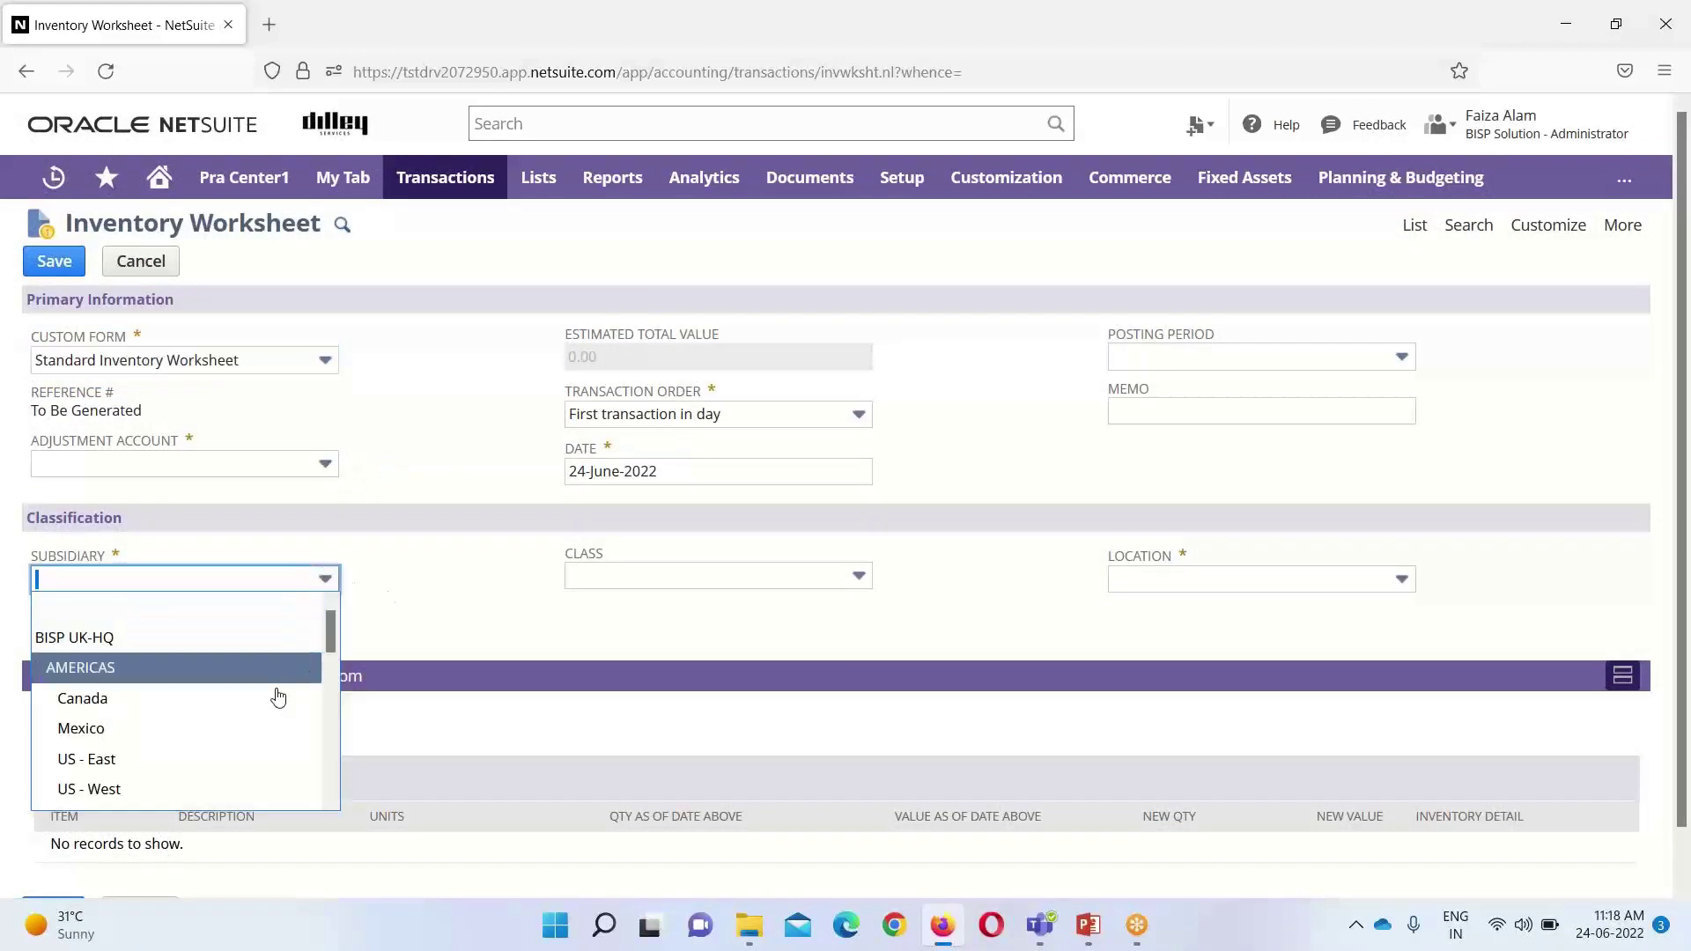
pyautogui.click(268, 728)
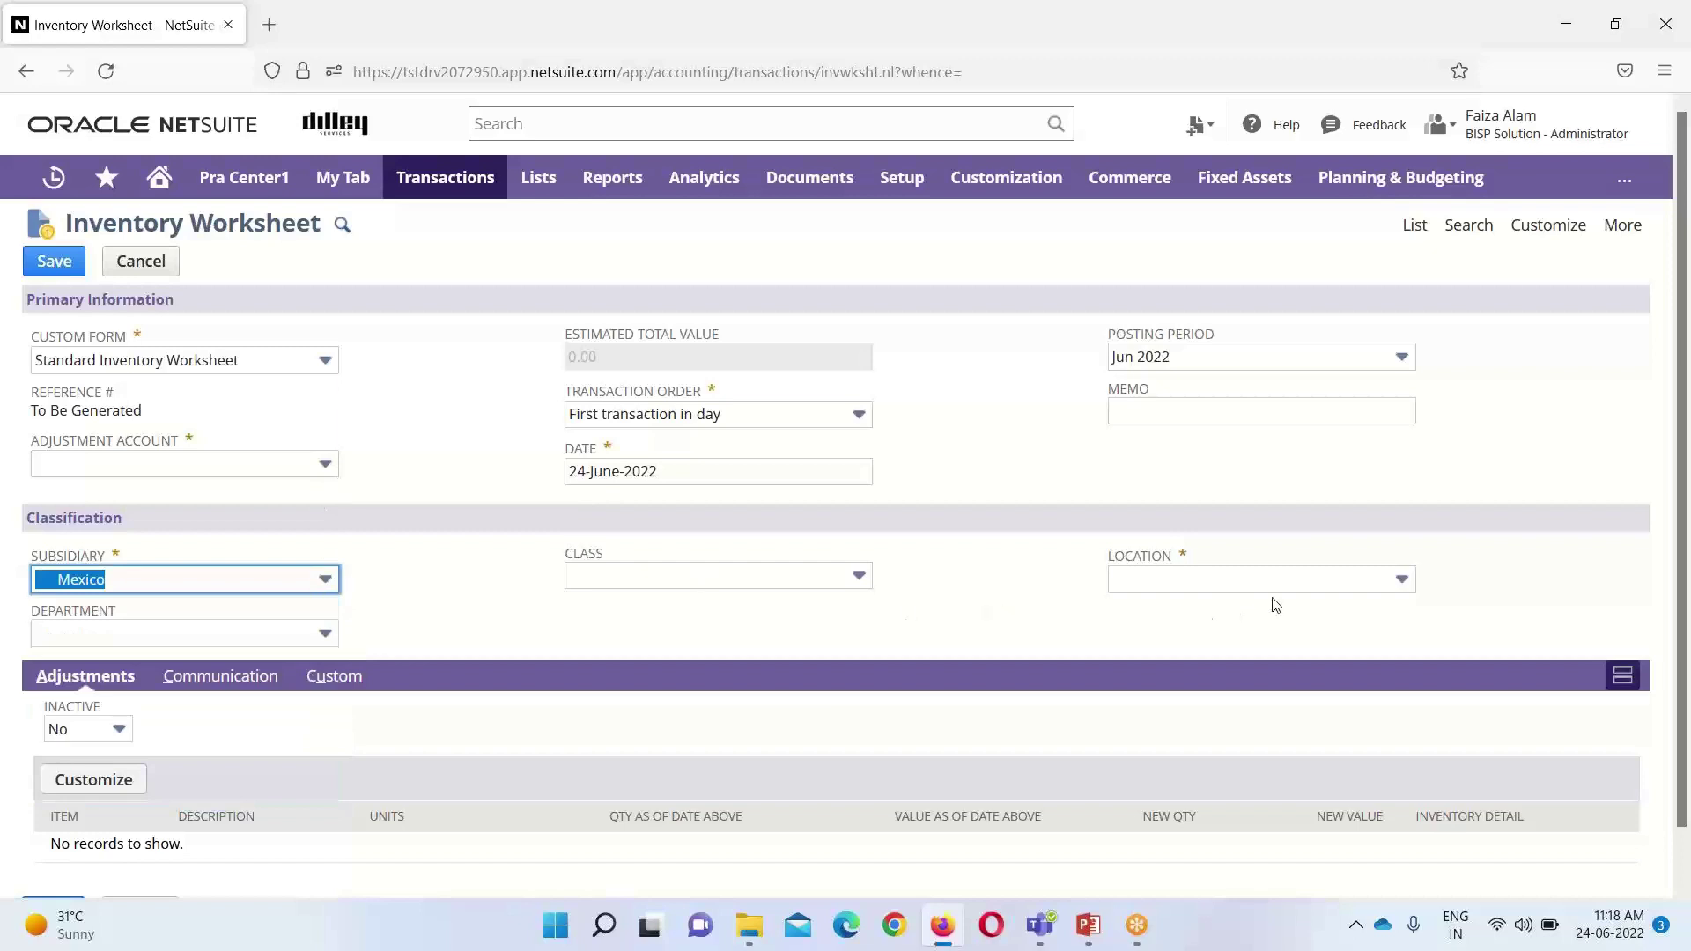
pyautogui.click(325, 464)
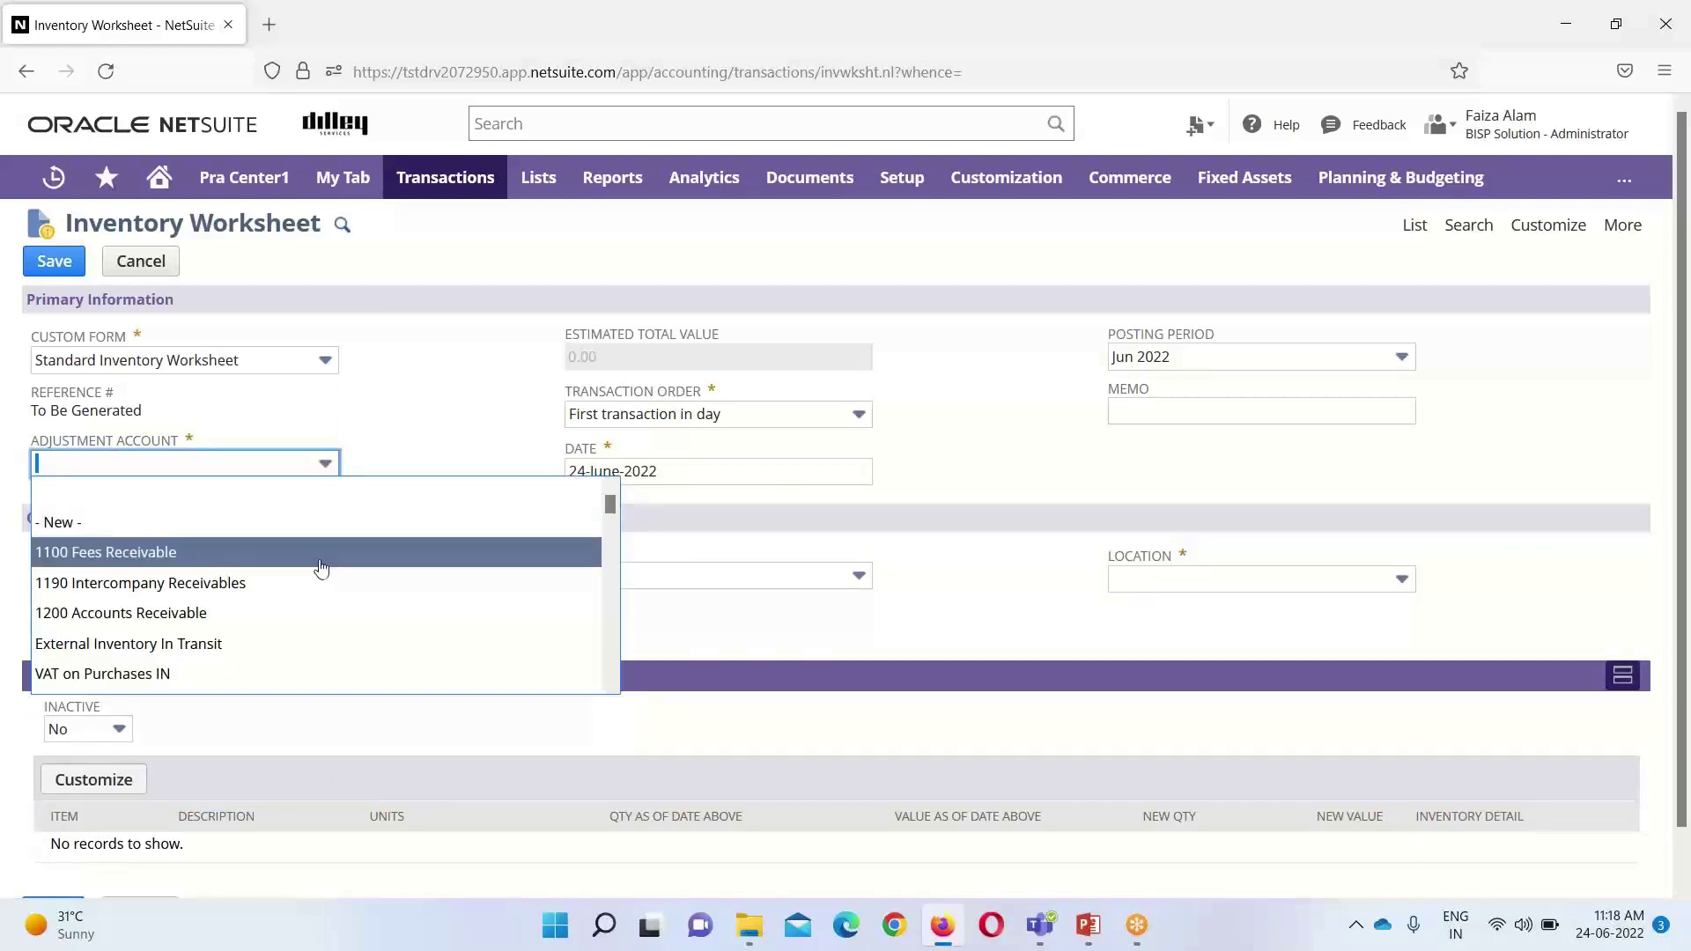
pyautogui.write('59')
pyautogui.click(264, 521)
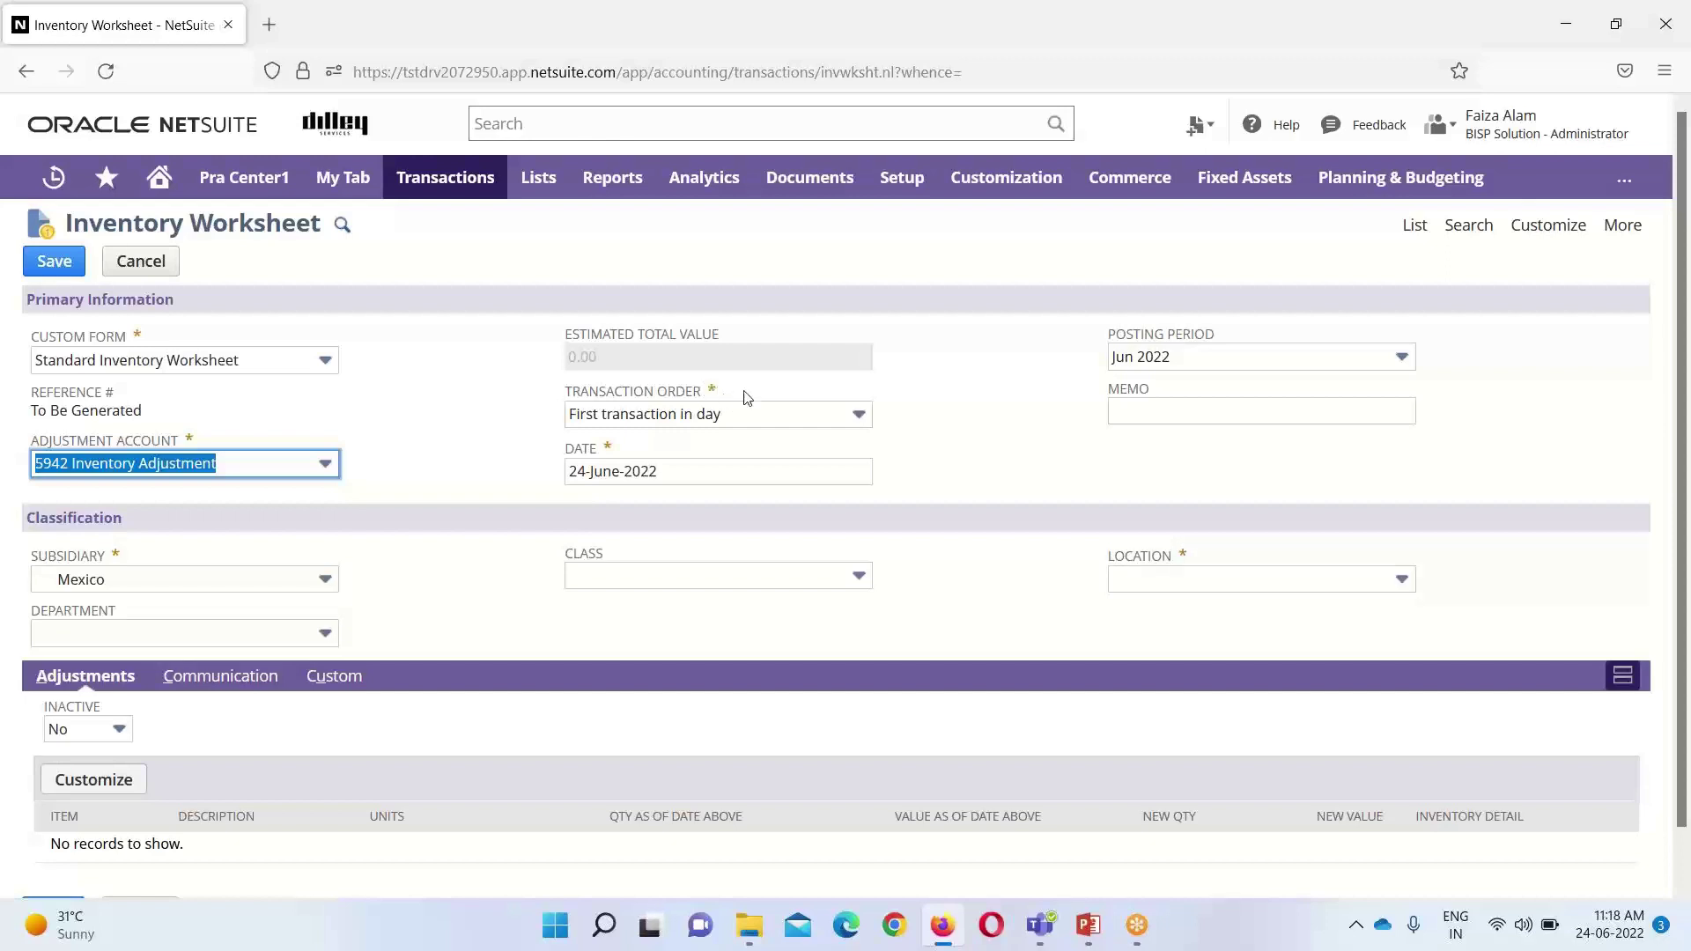
# Step: Keep the transaction order as First transaction in day and set the location to Amazon US : Mexican Office
pyautogui.click(862, 418)
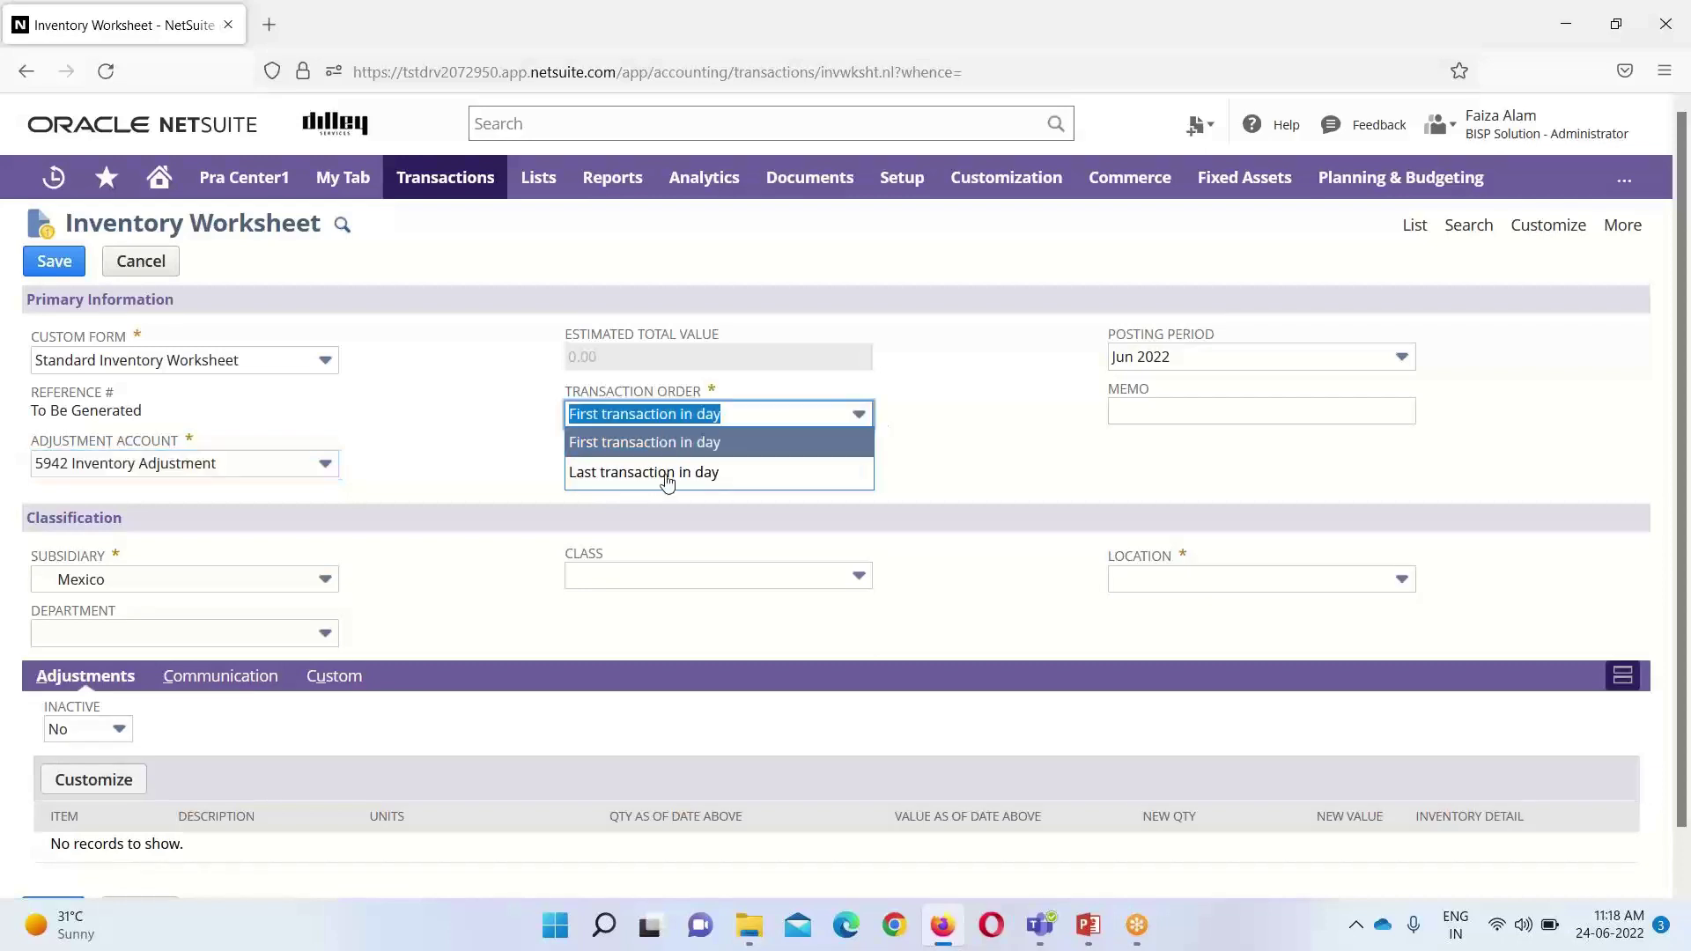
pyautogui.click(751, 413)
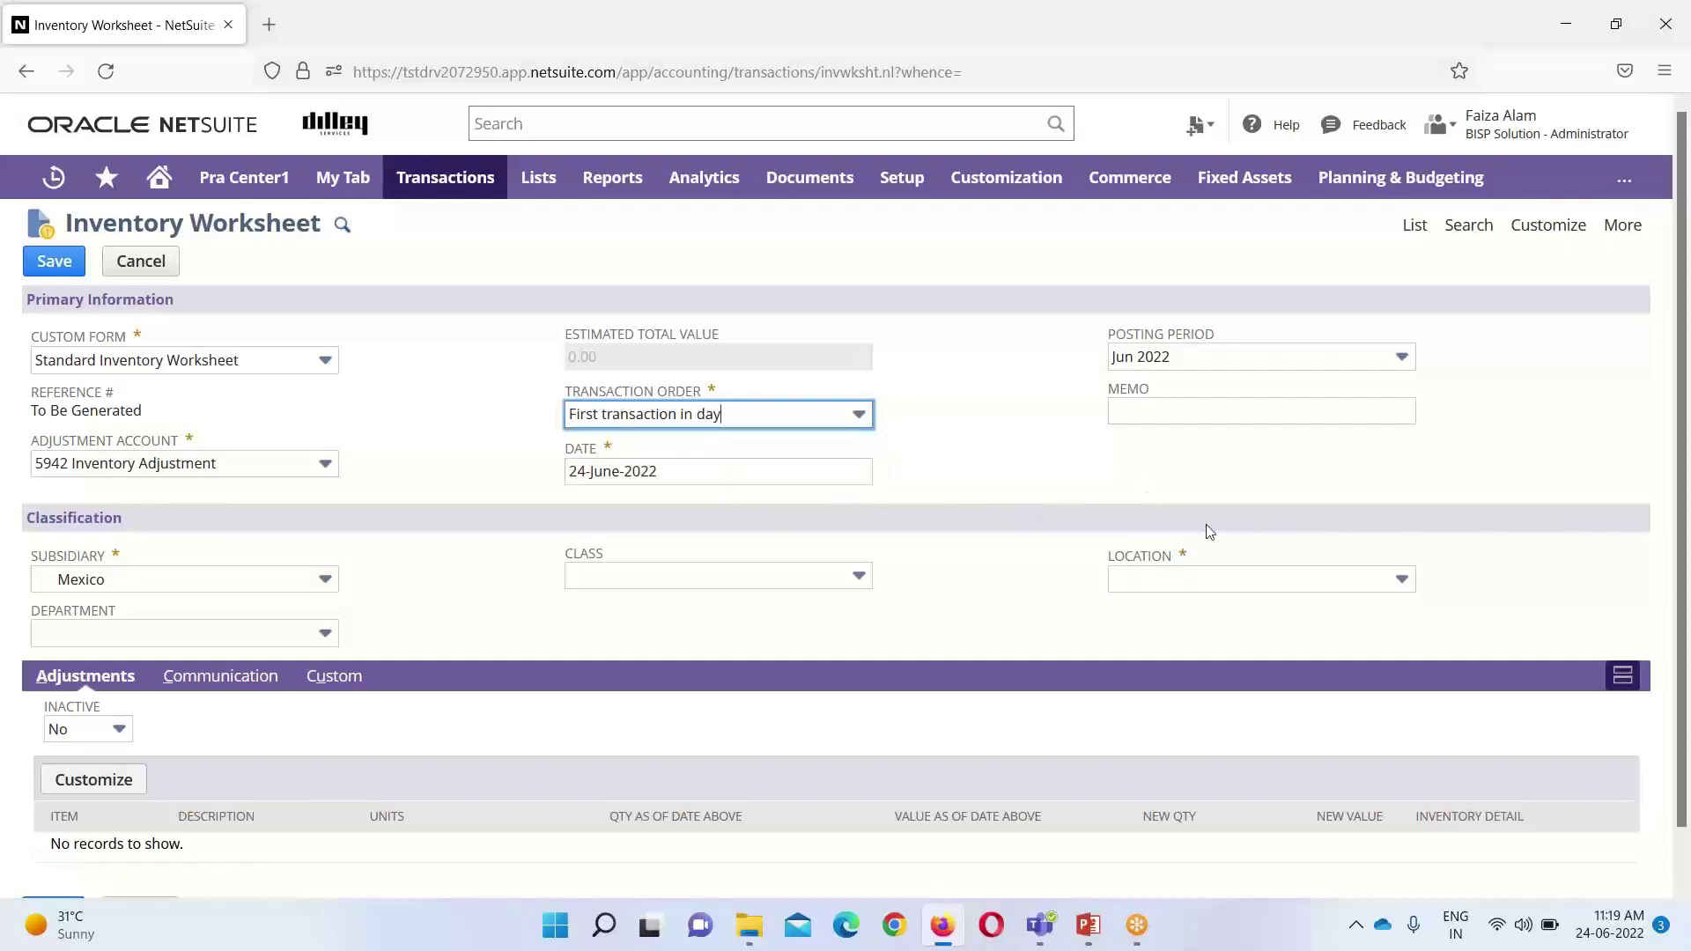
pyautogui.click(1290, 579)
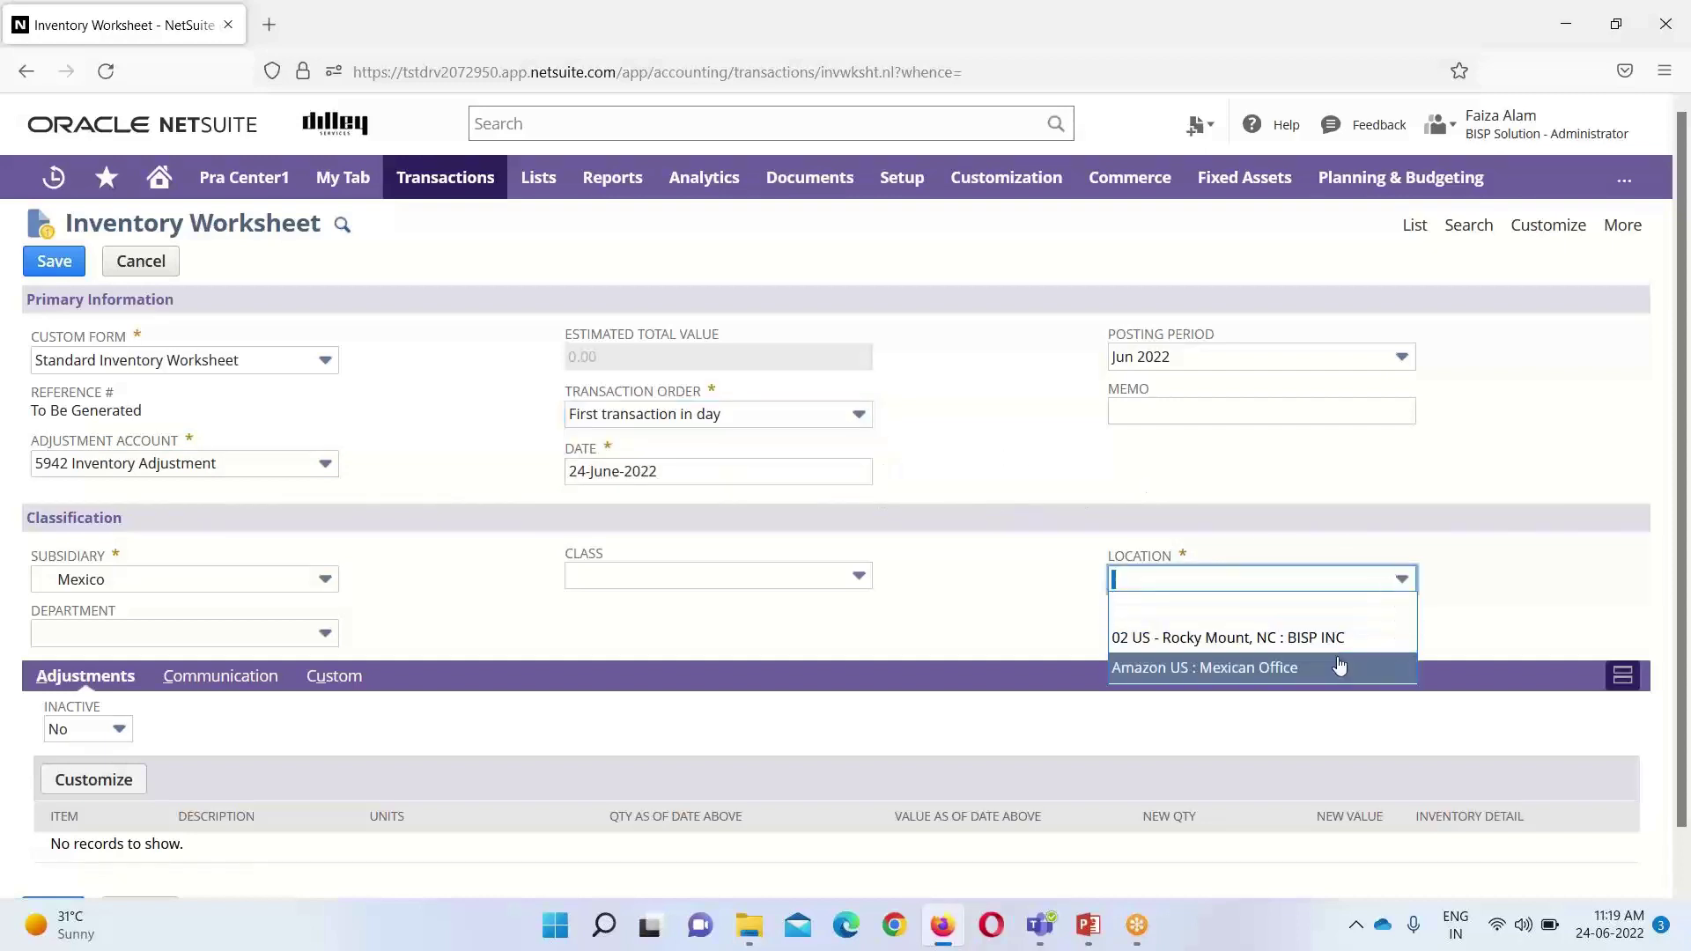
pyautogui.click(1336, 669)
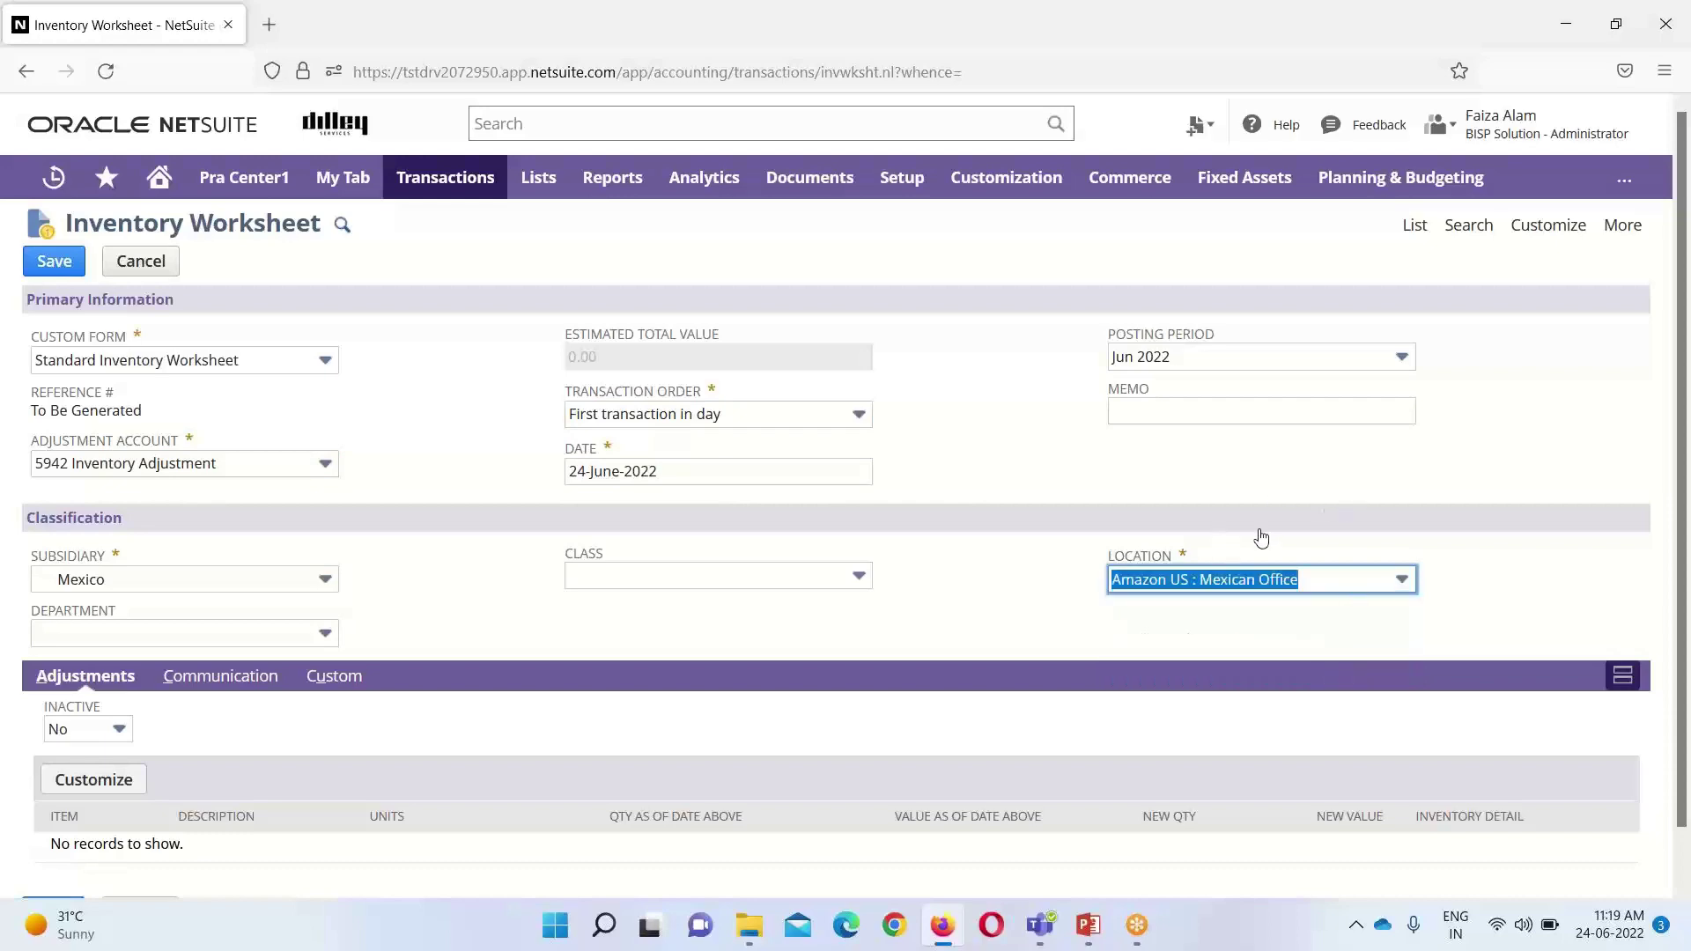
# Step: Examine the worksheet's adjustment item list with its quantity, value, new quantity and new value columns
pyautogui.scroll(-3, 1311, 528)
pyautogui.scroll(3, 1312, 523)
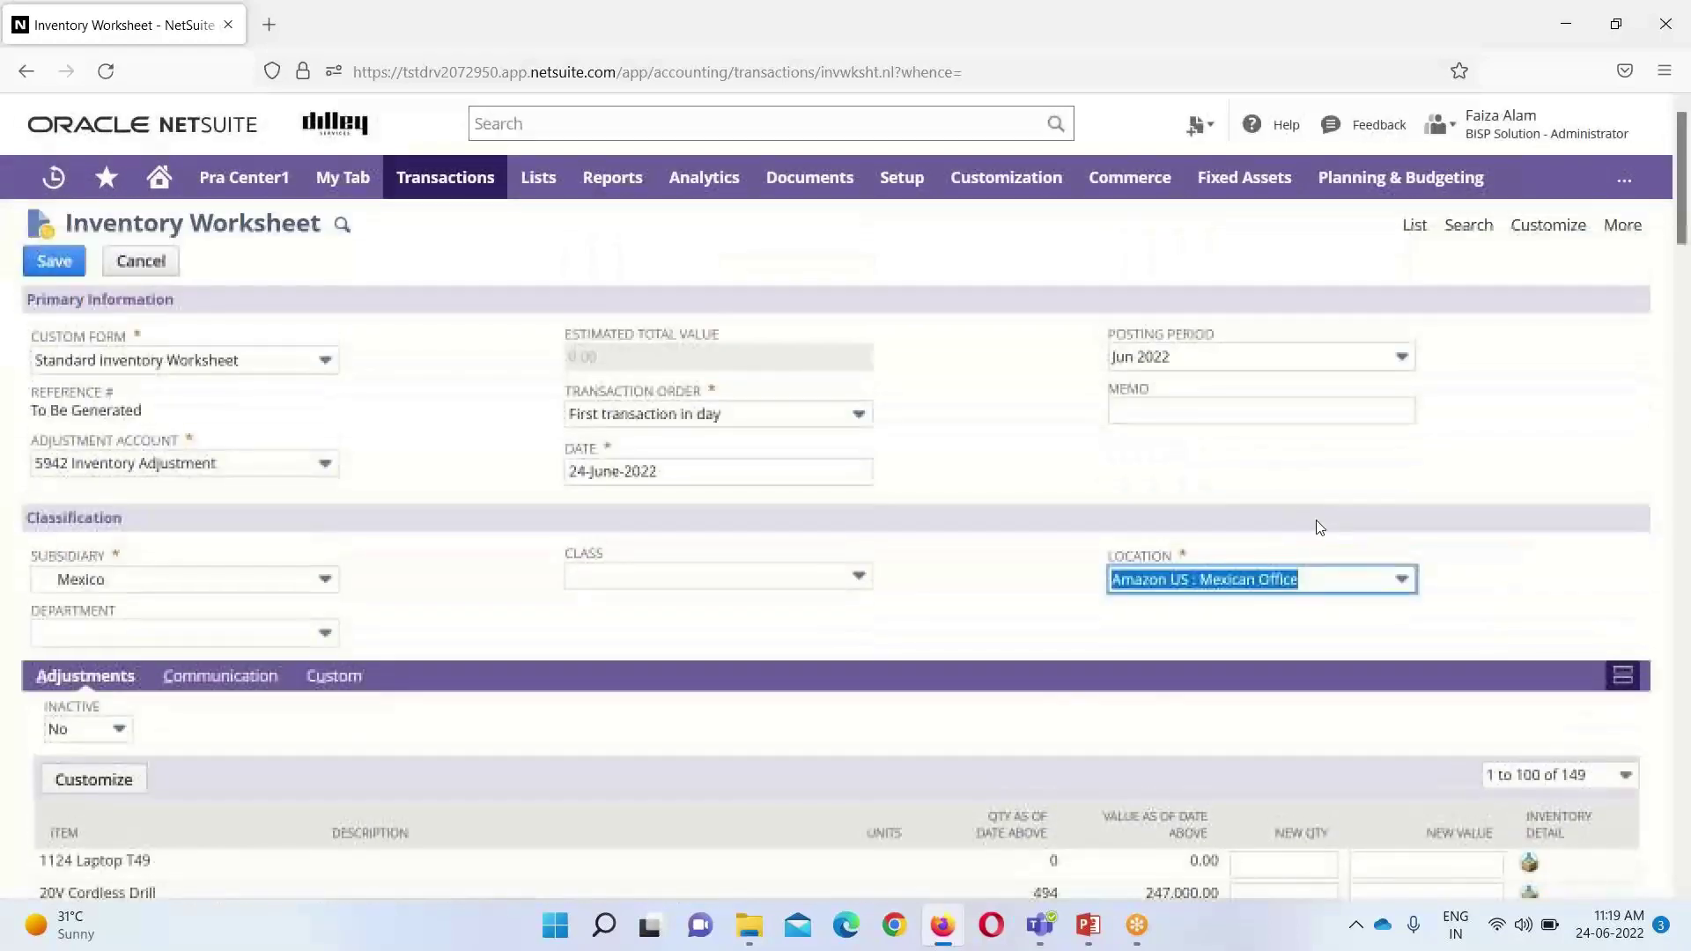
pyautogui.scroll(-3, 1318, 521)
pyautogui.scroll(3, 1318, 526)
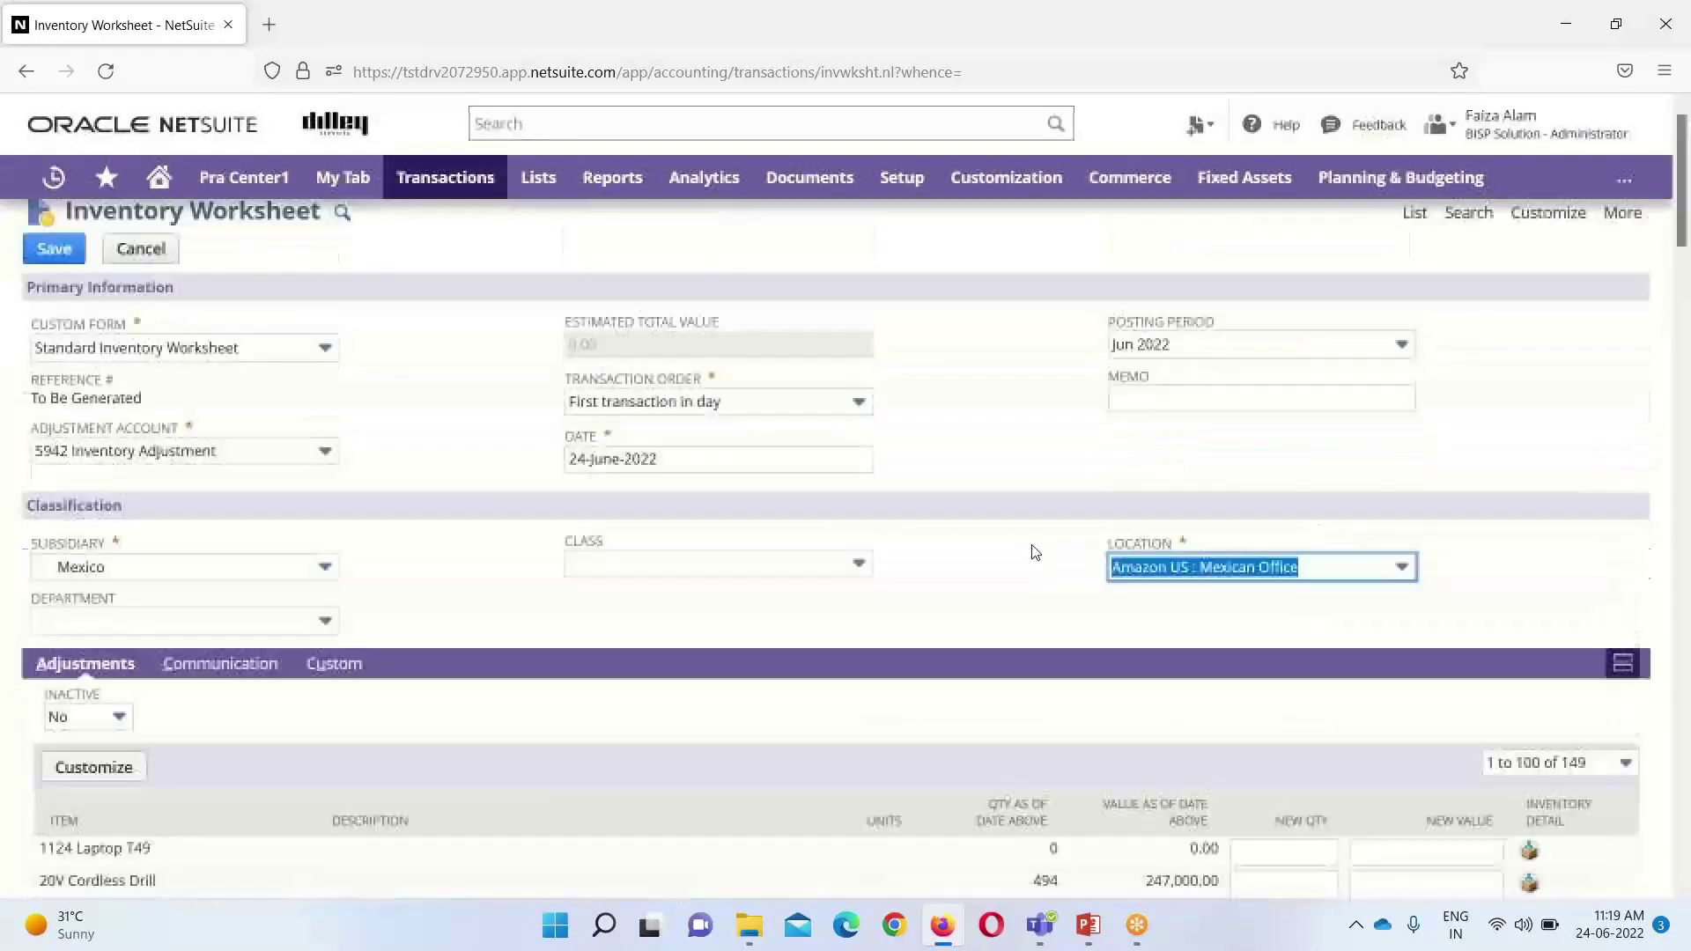
pyautogui.scroll(-3, 1078, 532)
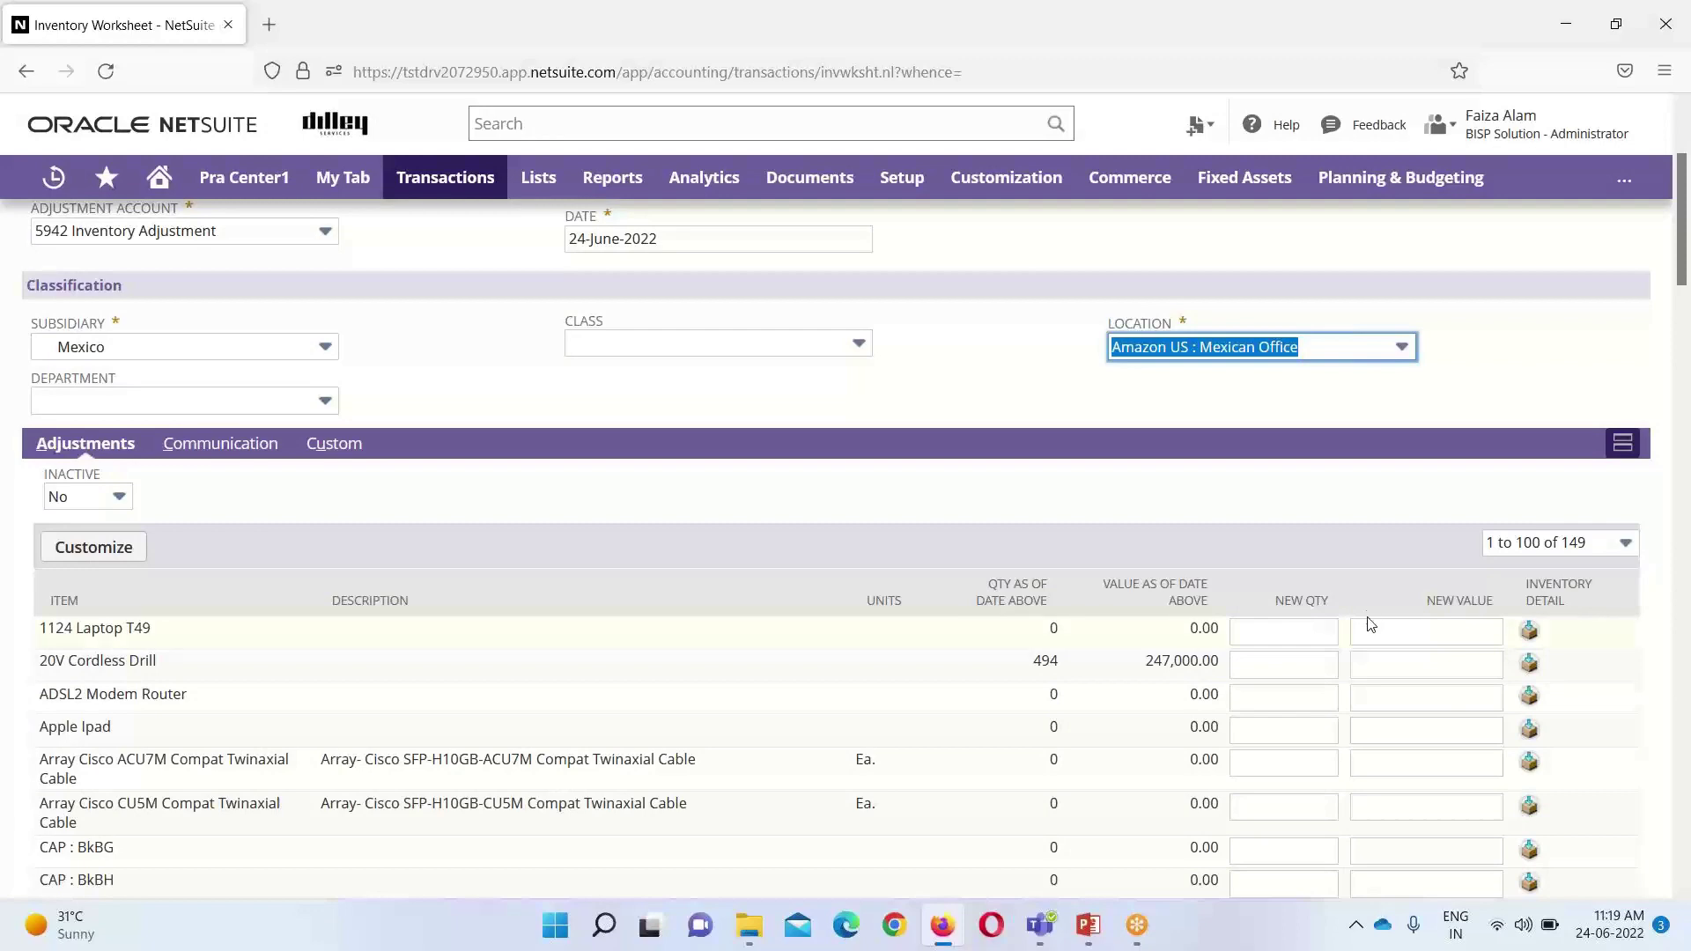
pyautogui.scroll(-5, 1277, 723)
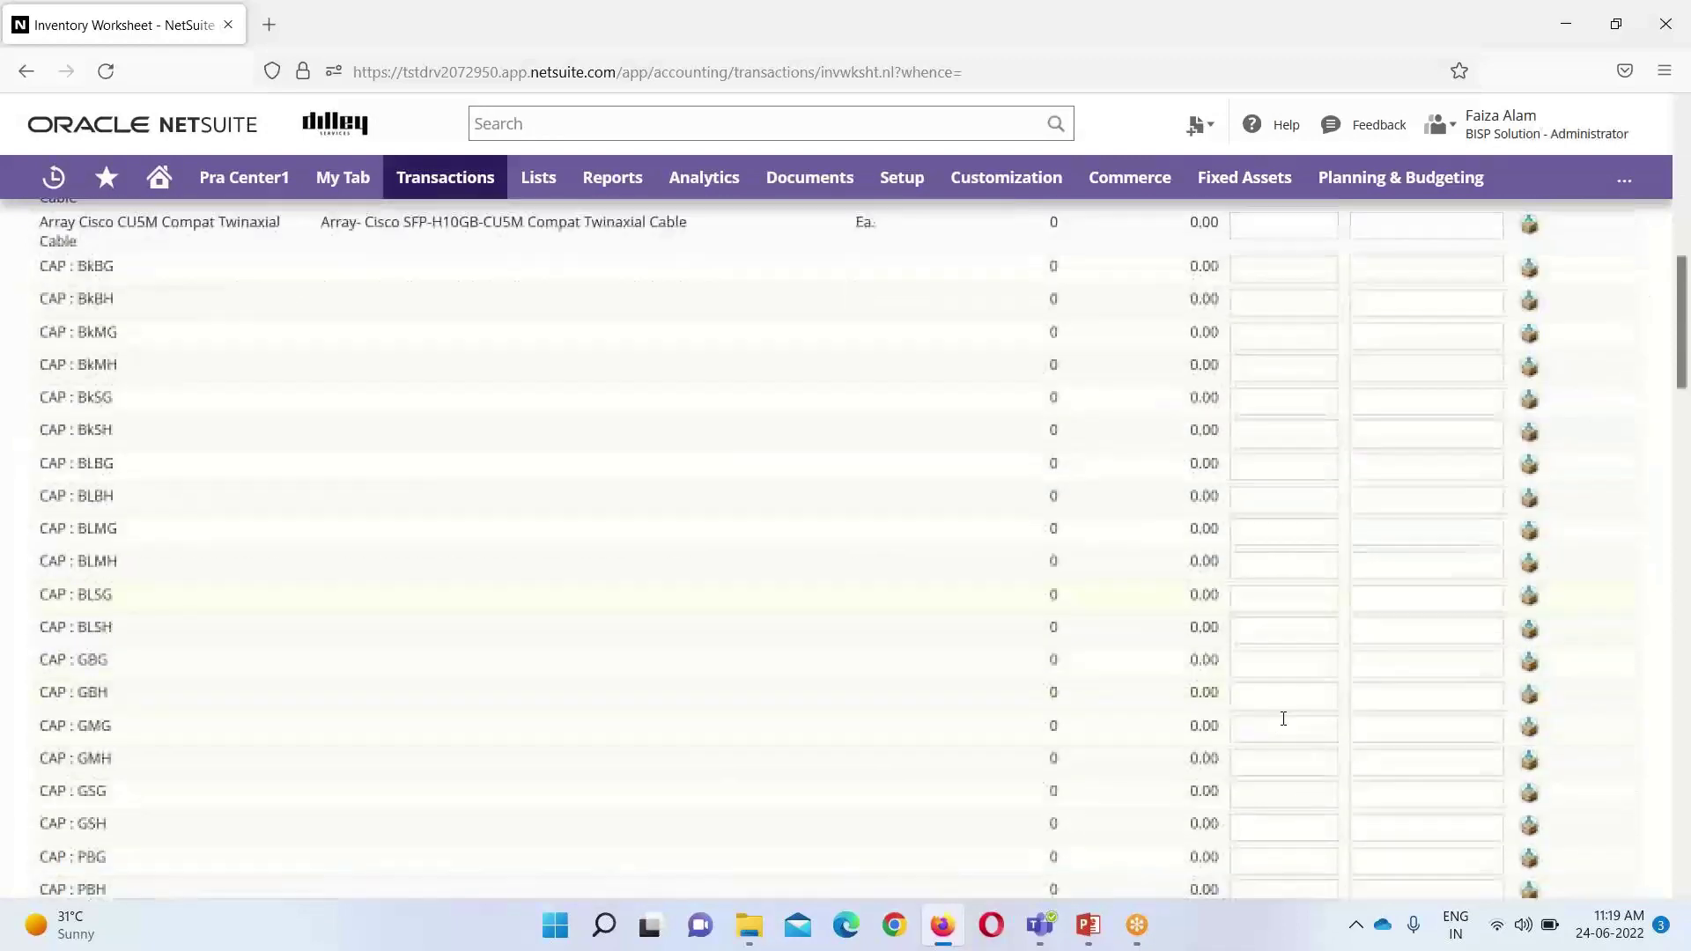
pyautogui.scroll(8, 1233, 722)
pyautogui.scroll(-3, 1285, 725)
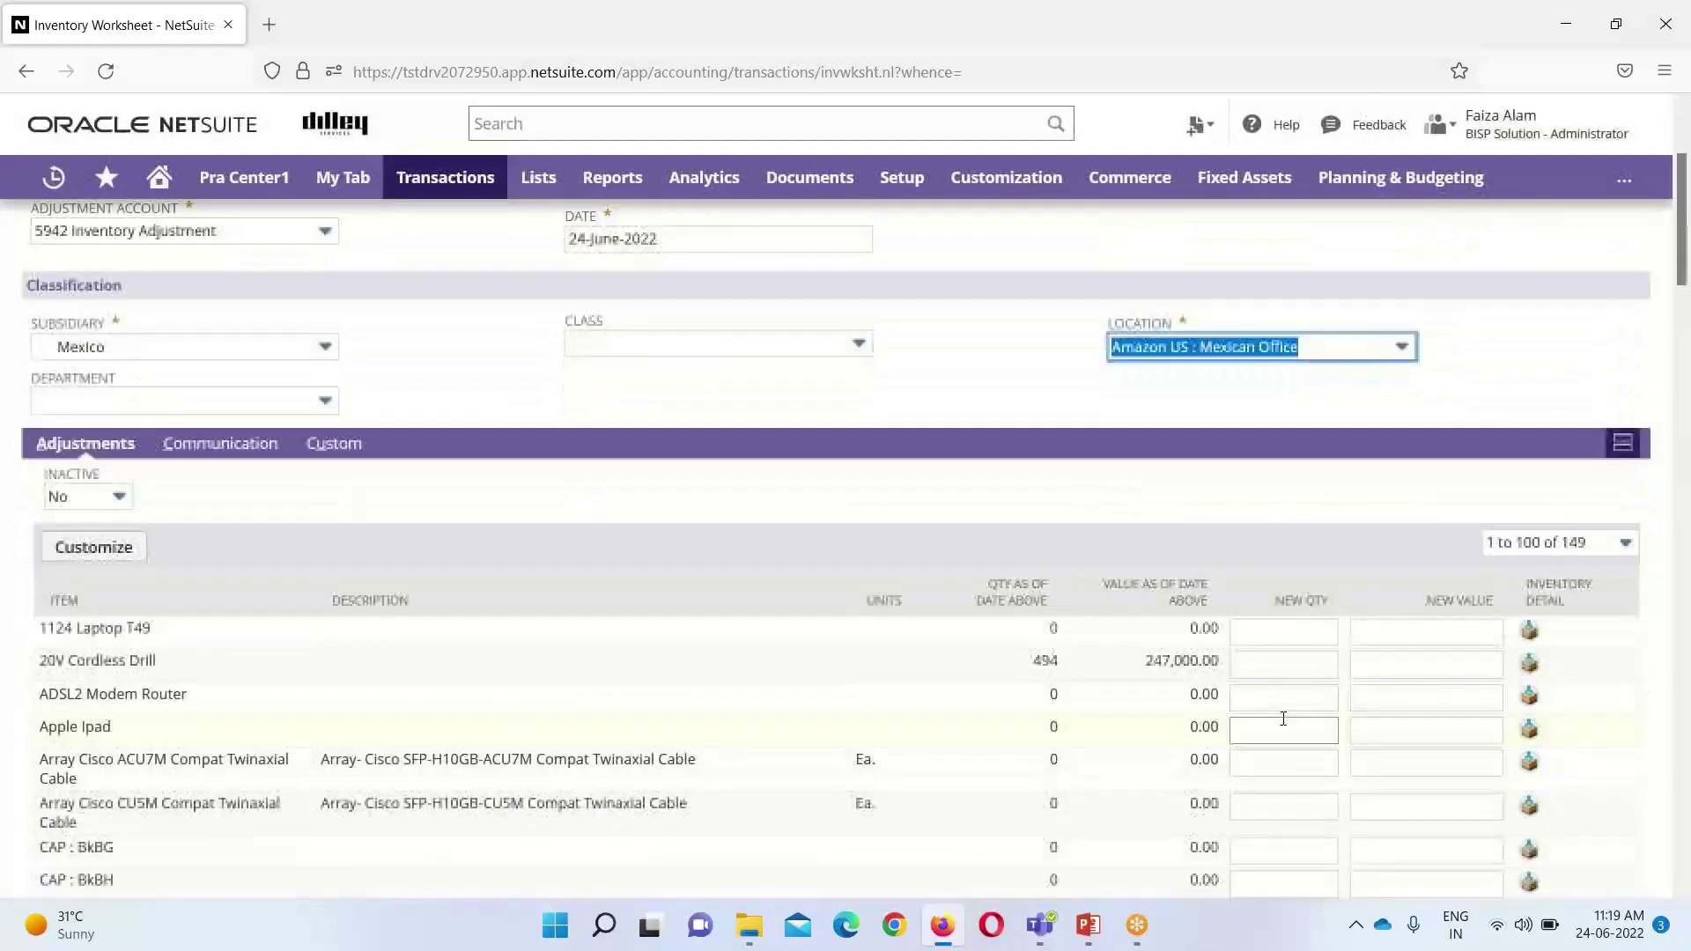
pyautogui.scroll(-7, 556, 681)
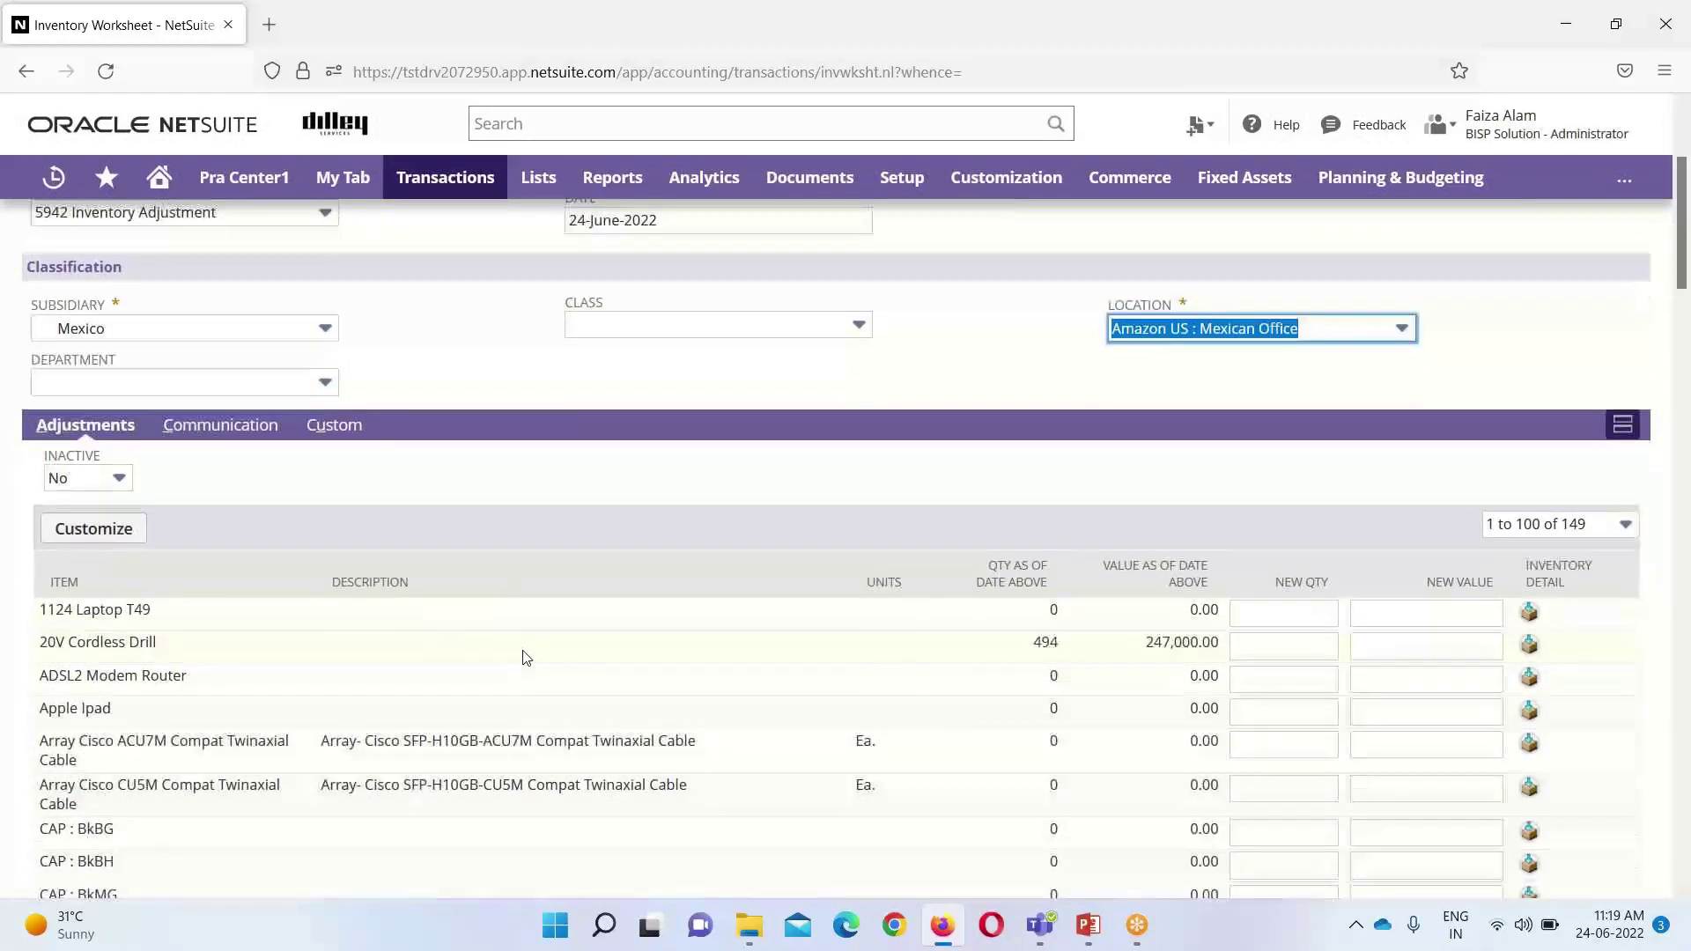
pyautogui.scroll(8, 535, 662)
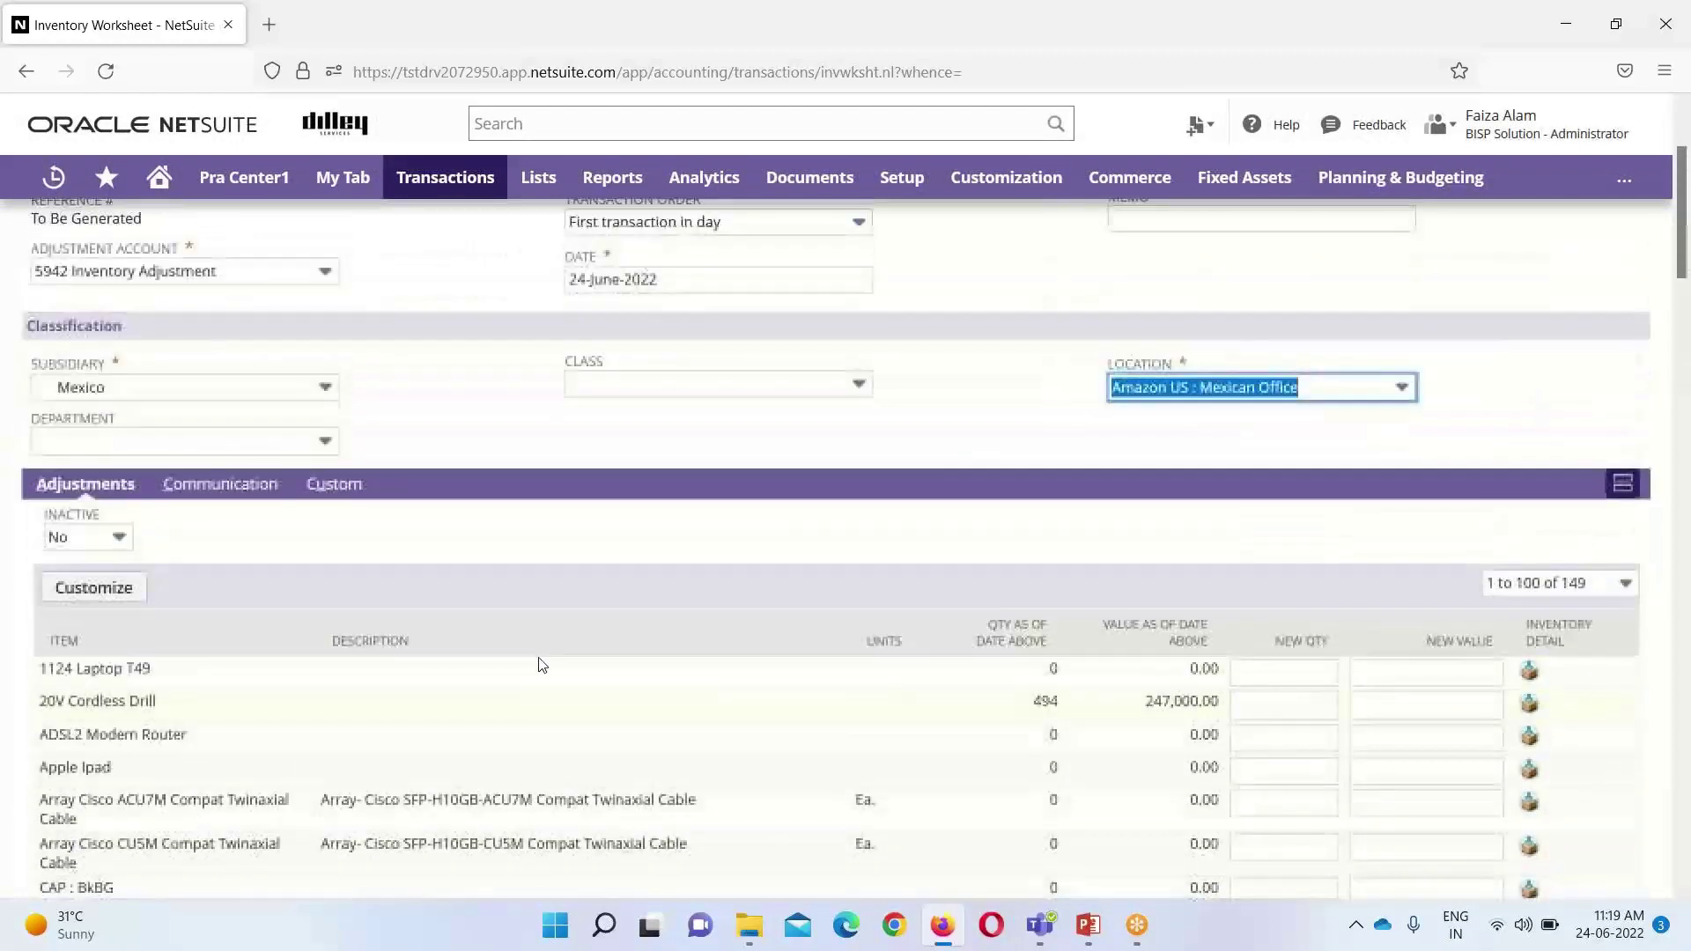
pyautogui.scroll(-3, 538, 664)
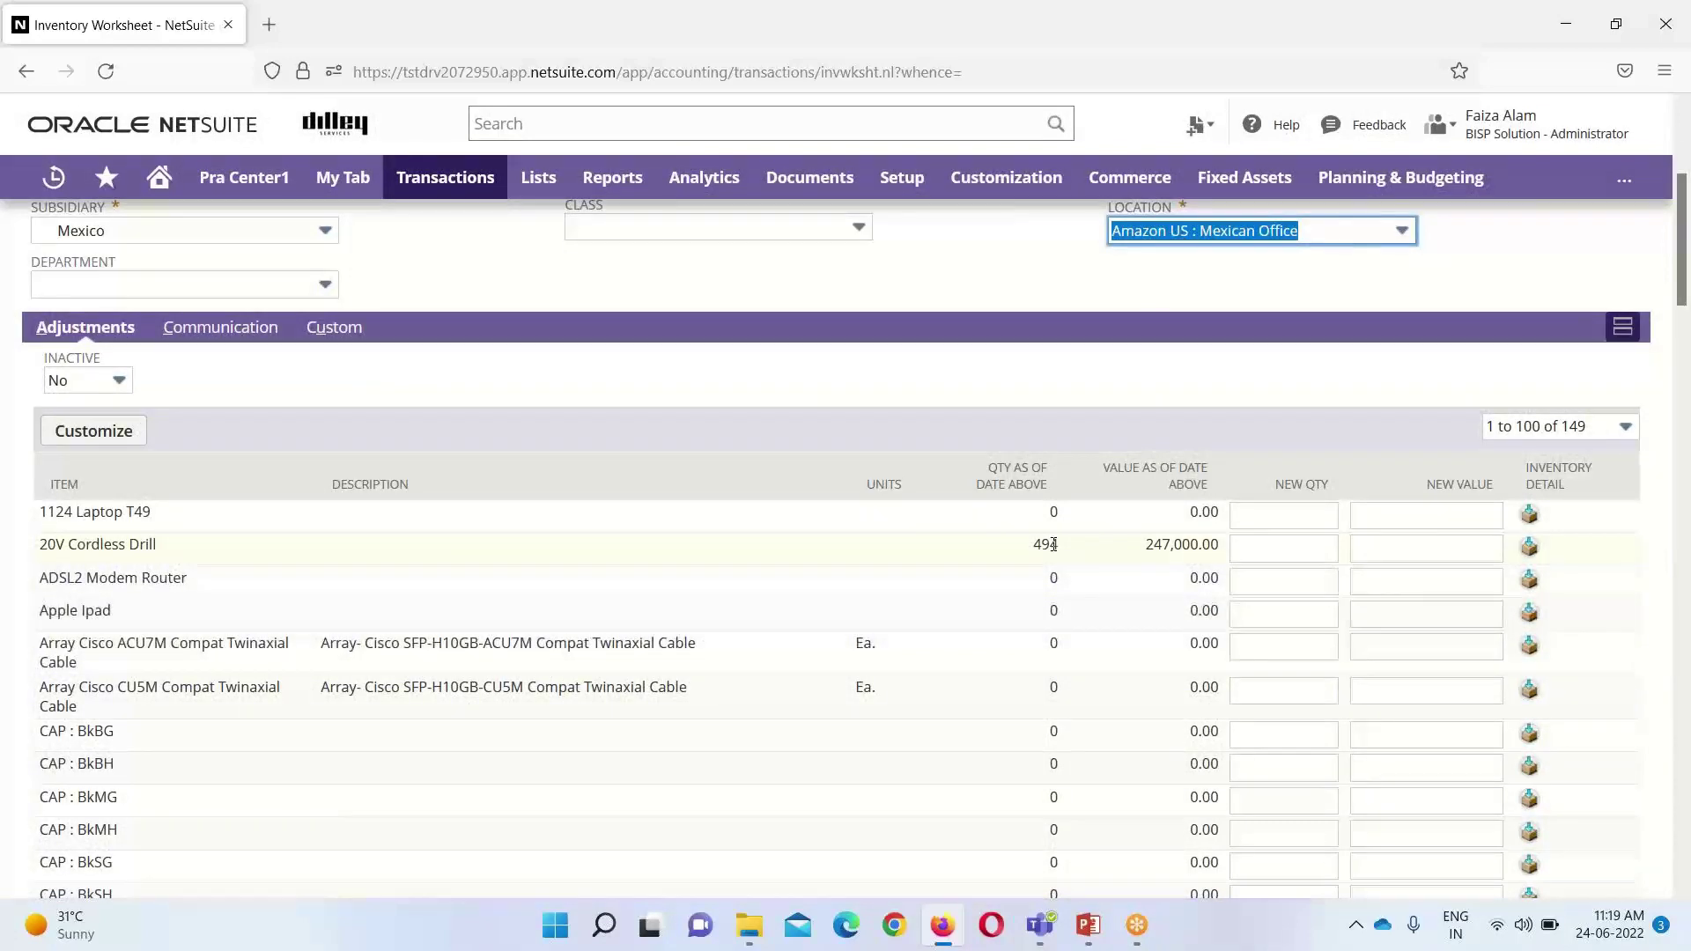
# Step: Give 1124 Laptop T49 a new quantity of 100 and a new value of 300,000.00, accepting the costing notice
pyautogui.click(1250, 511)
pyautogui.click(1250, 512)
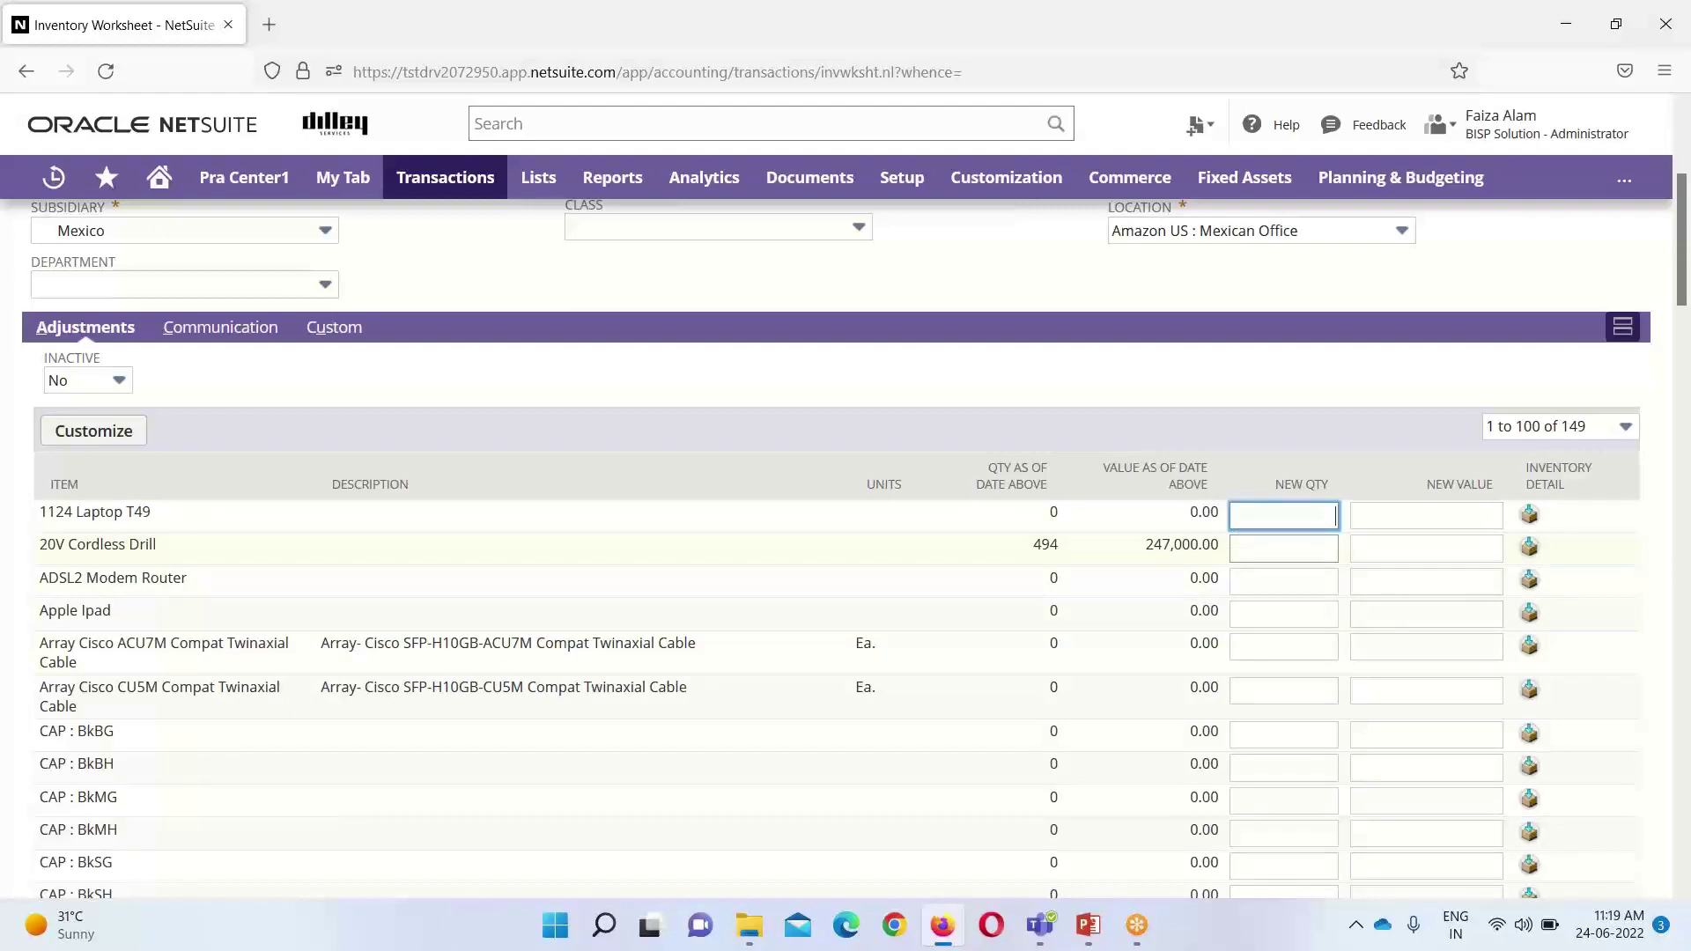
pyautogui.write('100')
pyautogui.click(1386, 517)
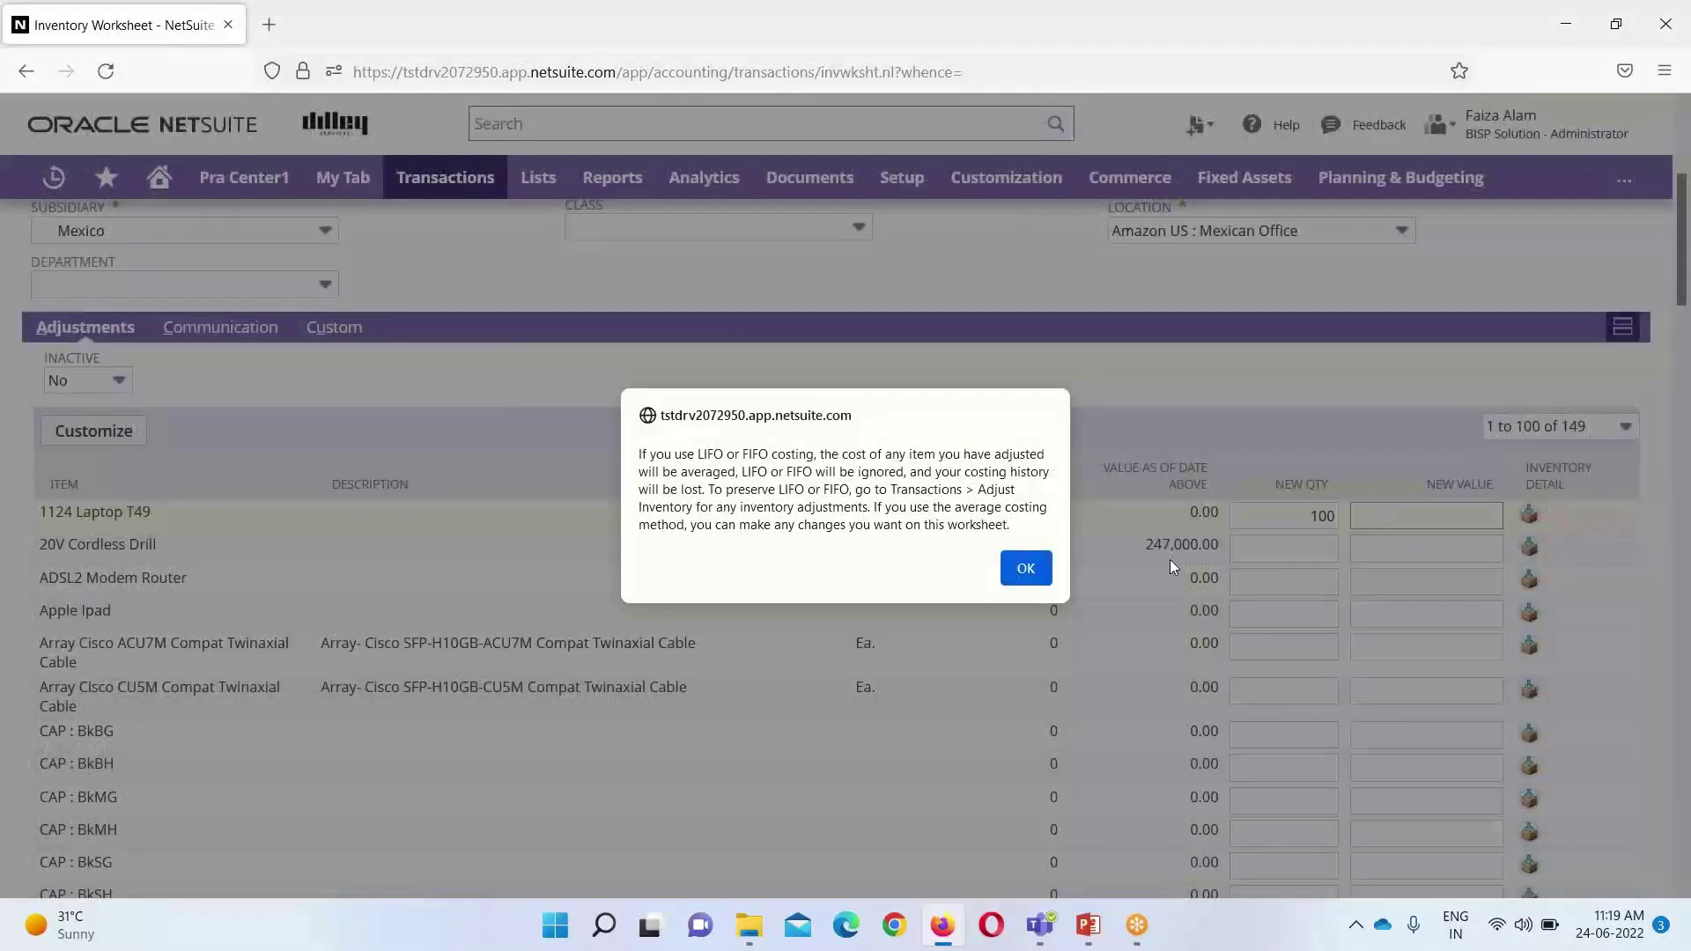
pyautogui.click(1025, 568)
pyautogui.write('300,000.00')
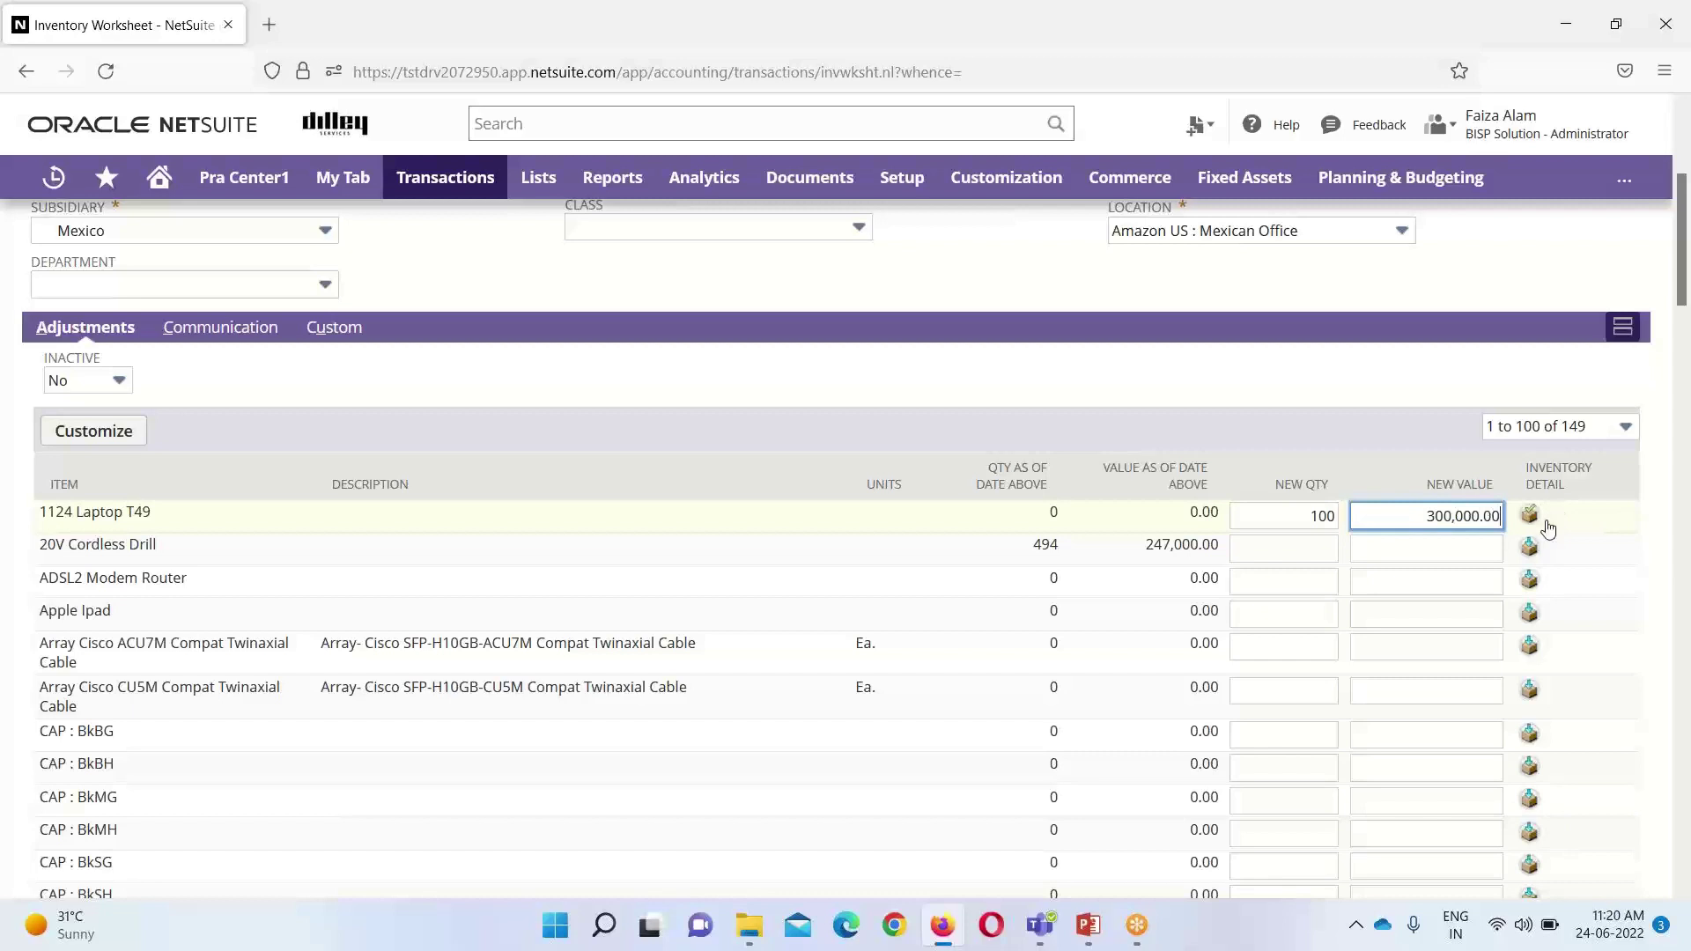
# Step: Give 20V Cordless Drill a new quantity of 50 and a new value of 25,000.00, and save the worksheet
pyautogui.click(1308, 553)
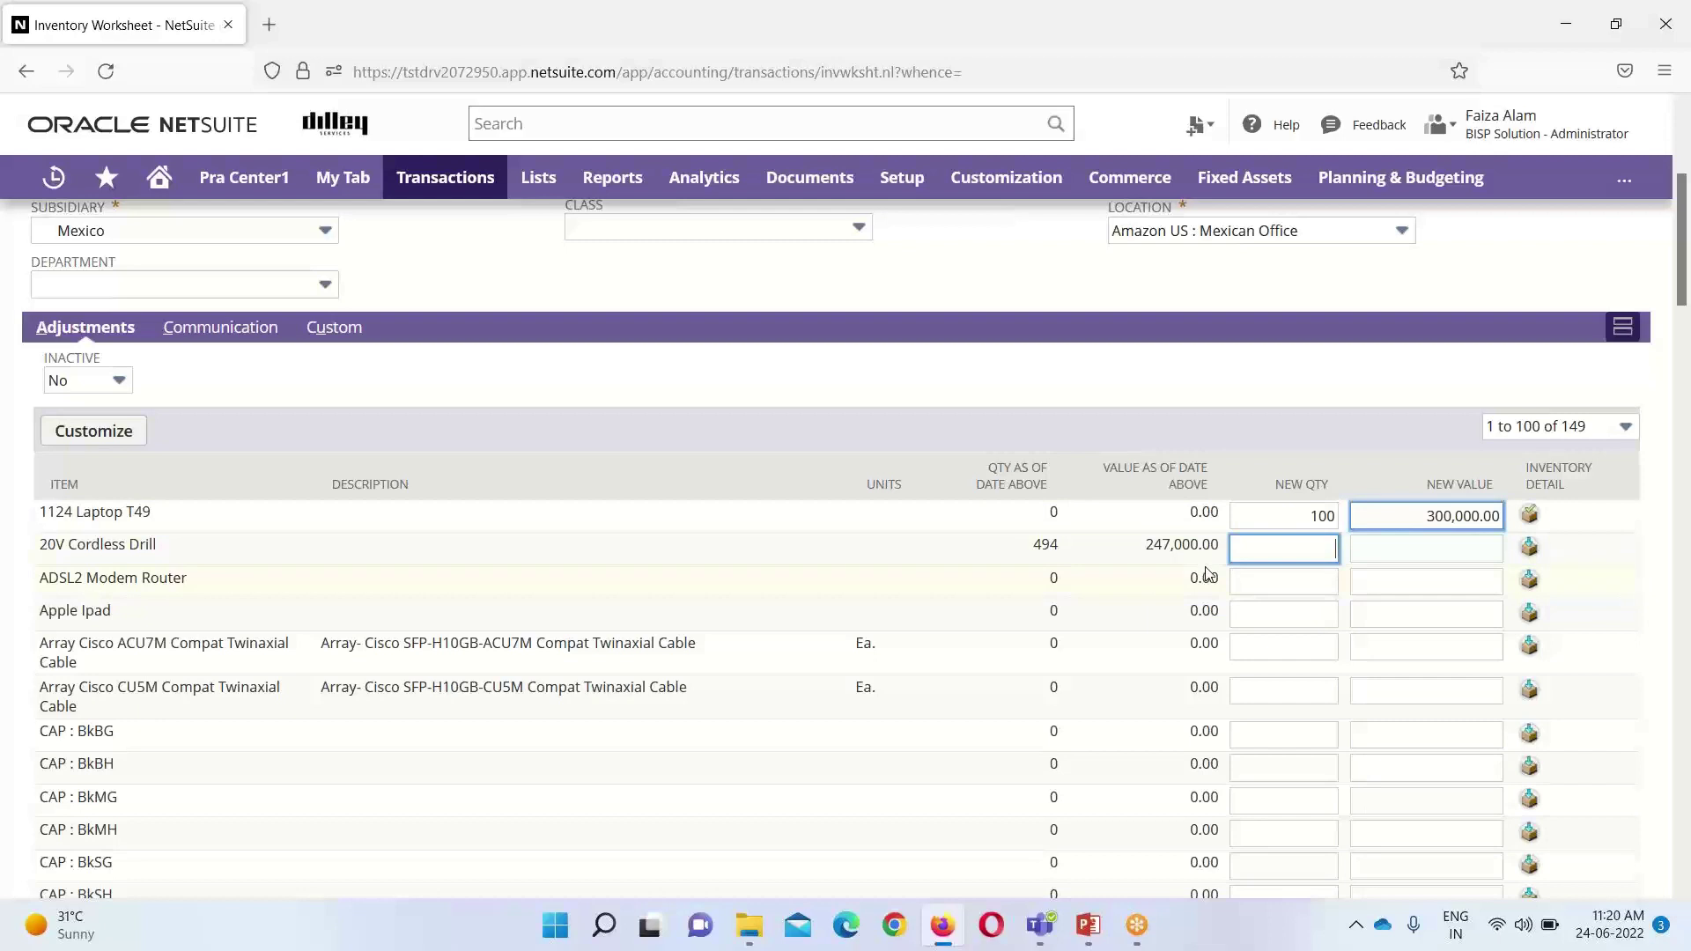
pyautogui.click(1474, 548)
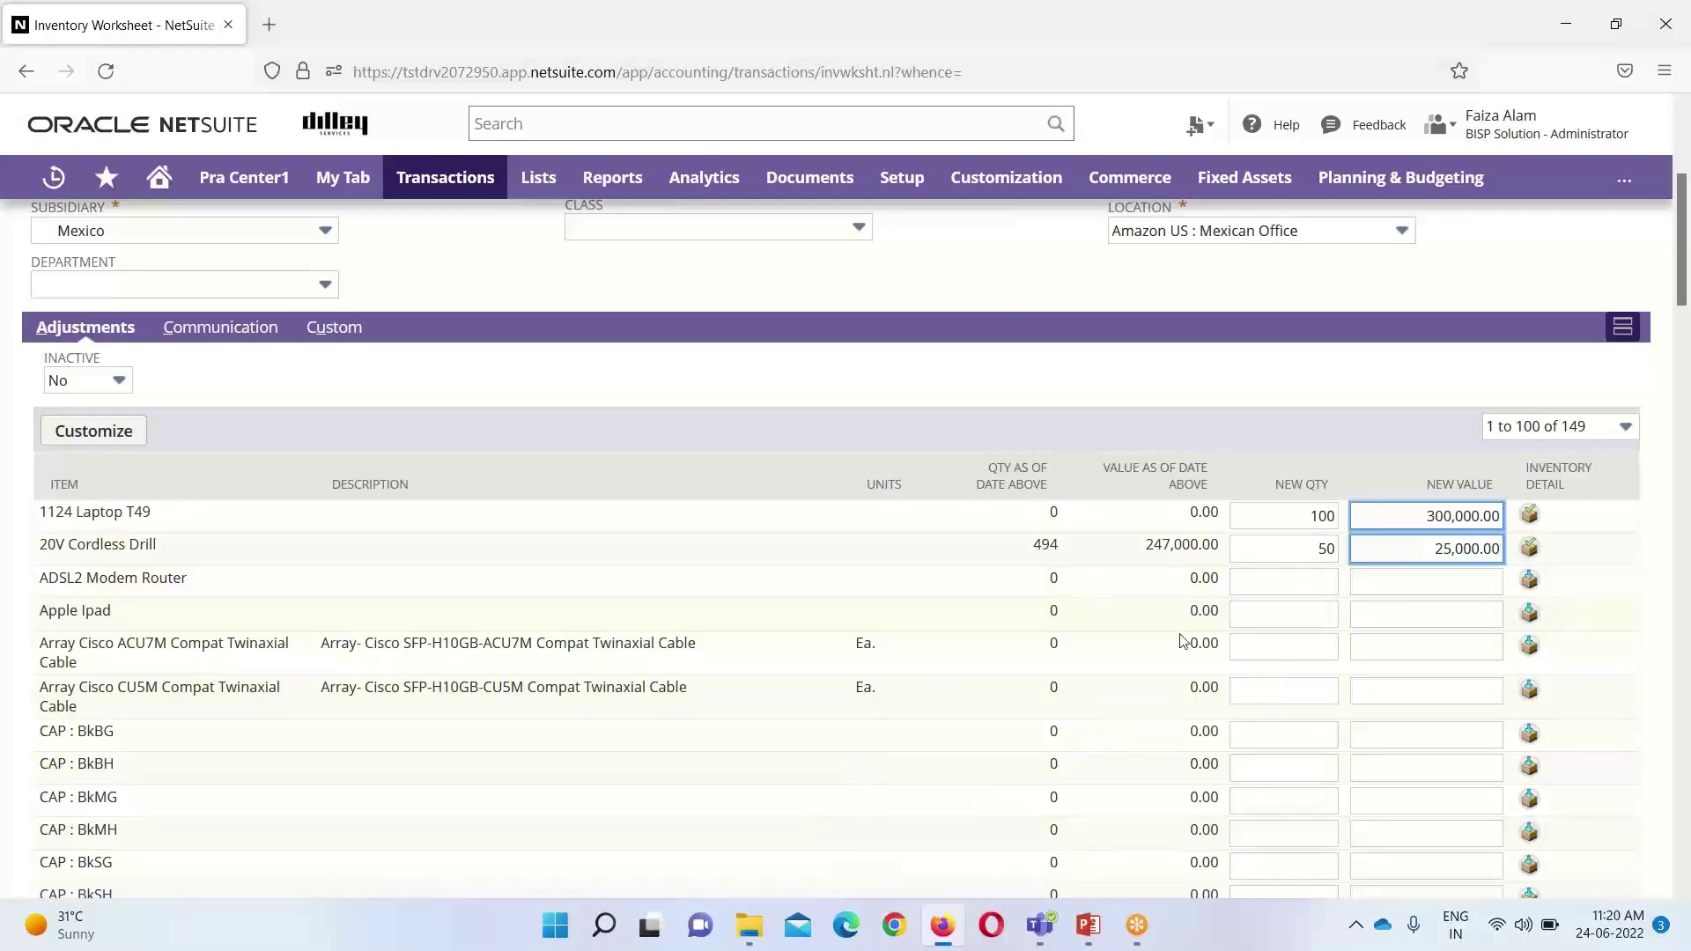
pyautogui.scroll(-1, 880, 704)
pyautogui.scroll(-3, 863, 707)
pyautogui.scroll(2, 863, 706)
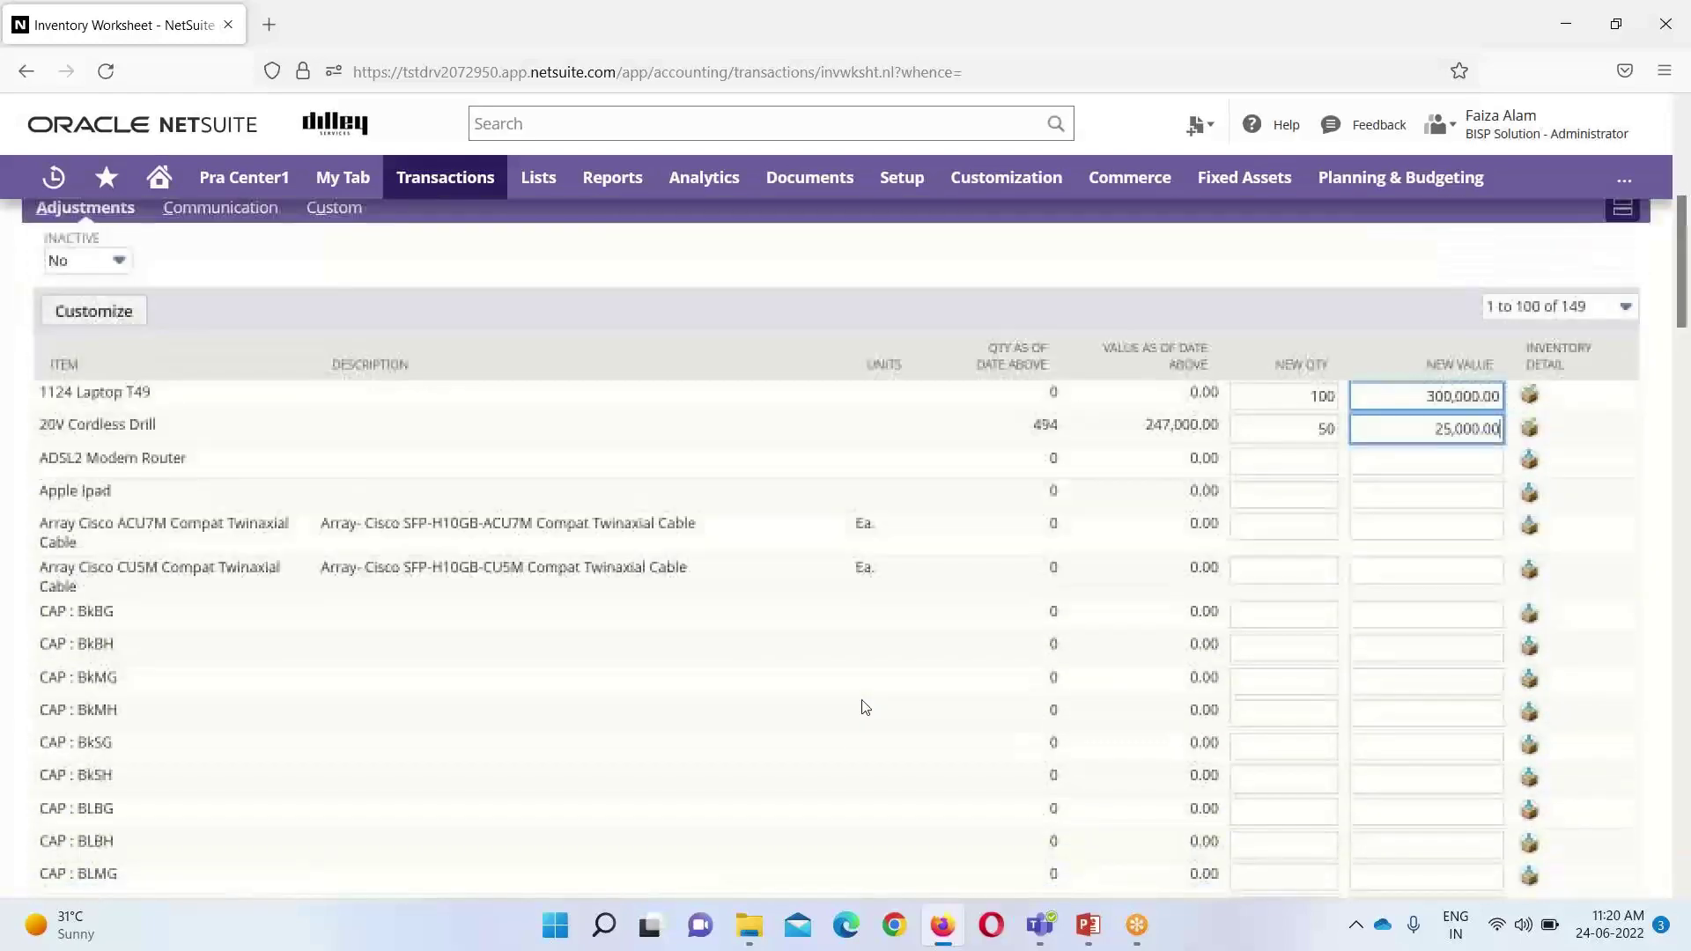
pyautogui.scroll(1, 863, 706)
pyautogui.scroll(1, 864, 706)
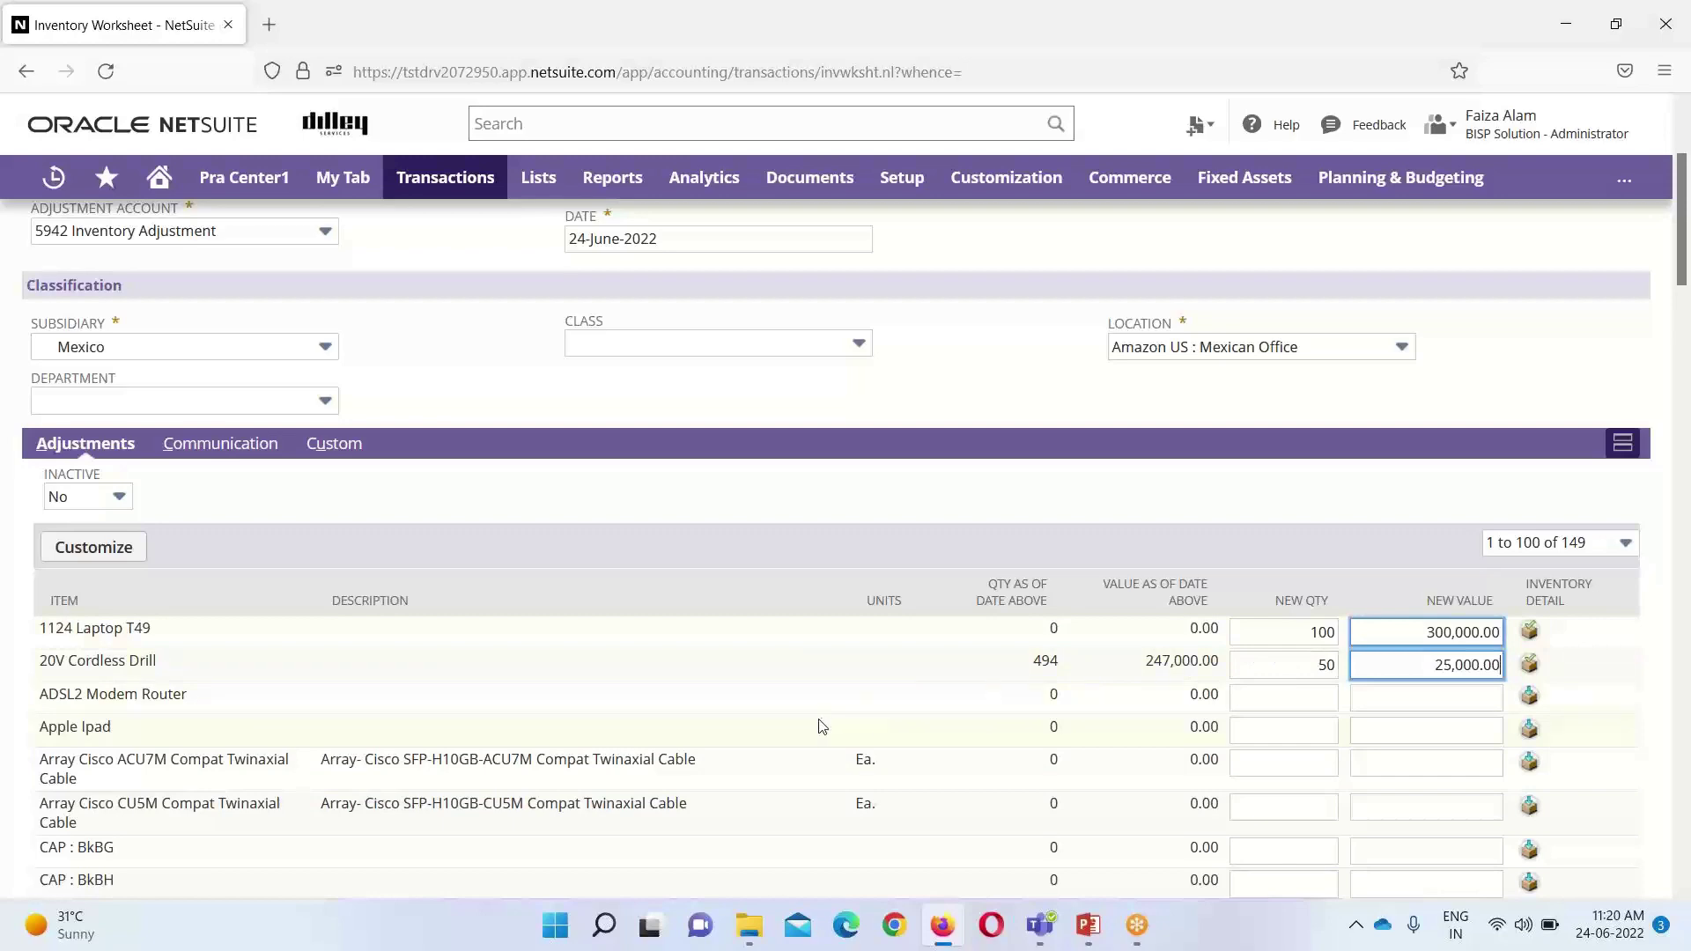
pyautogui.scroll(3, 805, 697)
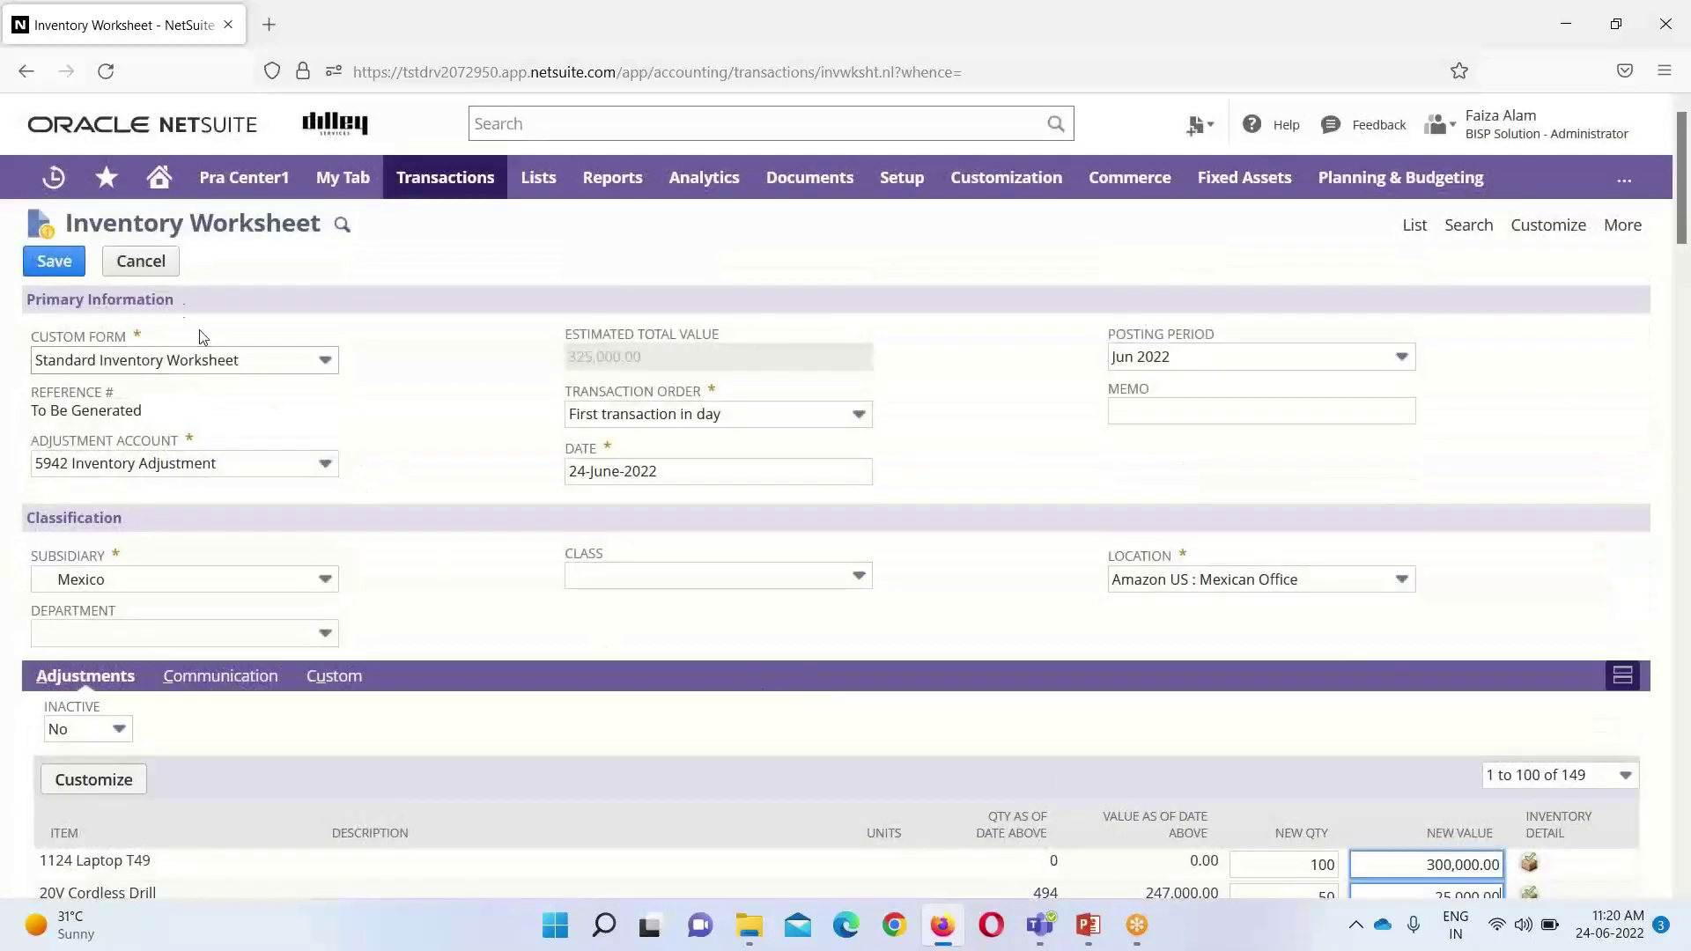
pyautogui.click(53, 257)
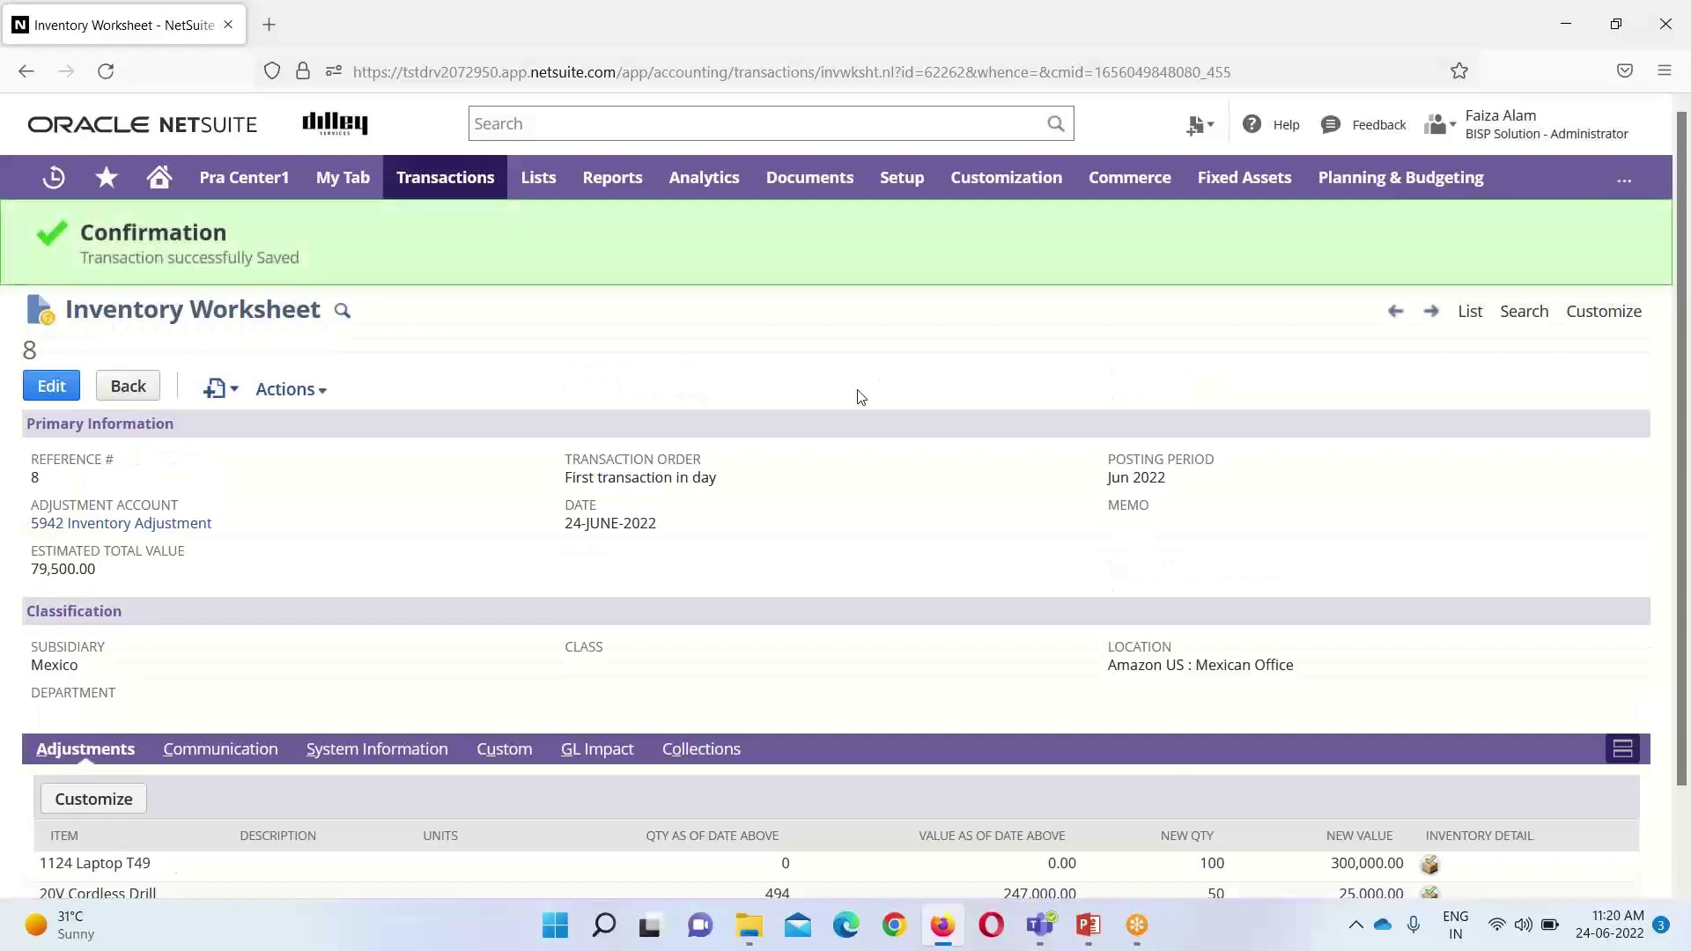
# Step: Open the list of inventory worksheets and view the record dated 24-JUNE-2022 to review its details
pyautogui.click(1469, 313)
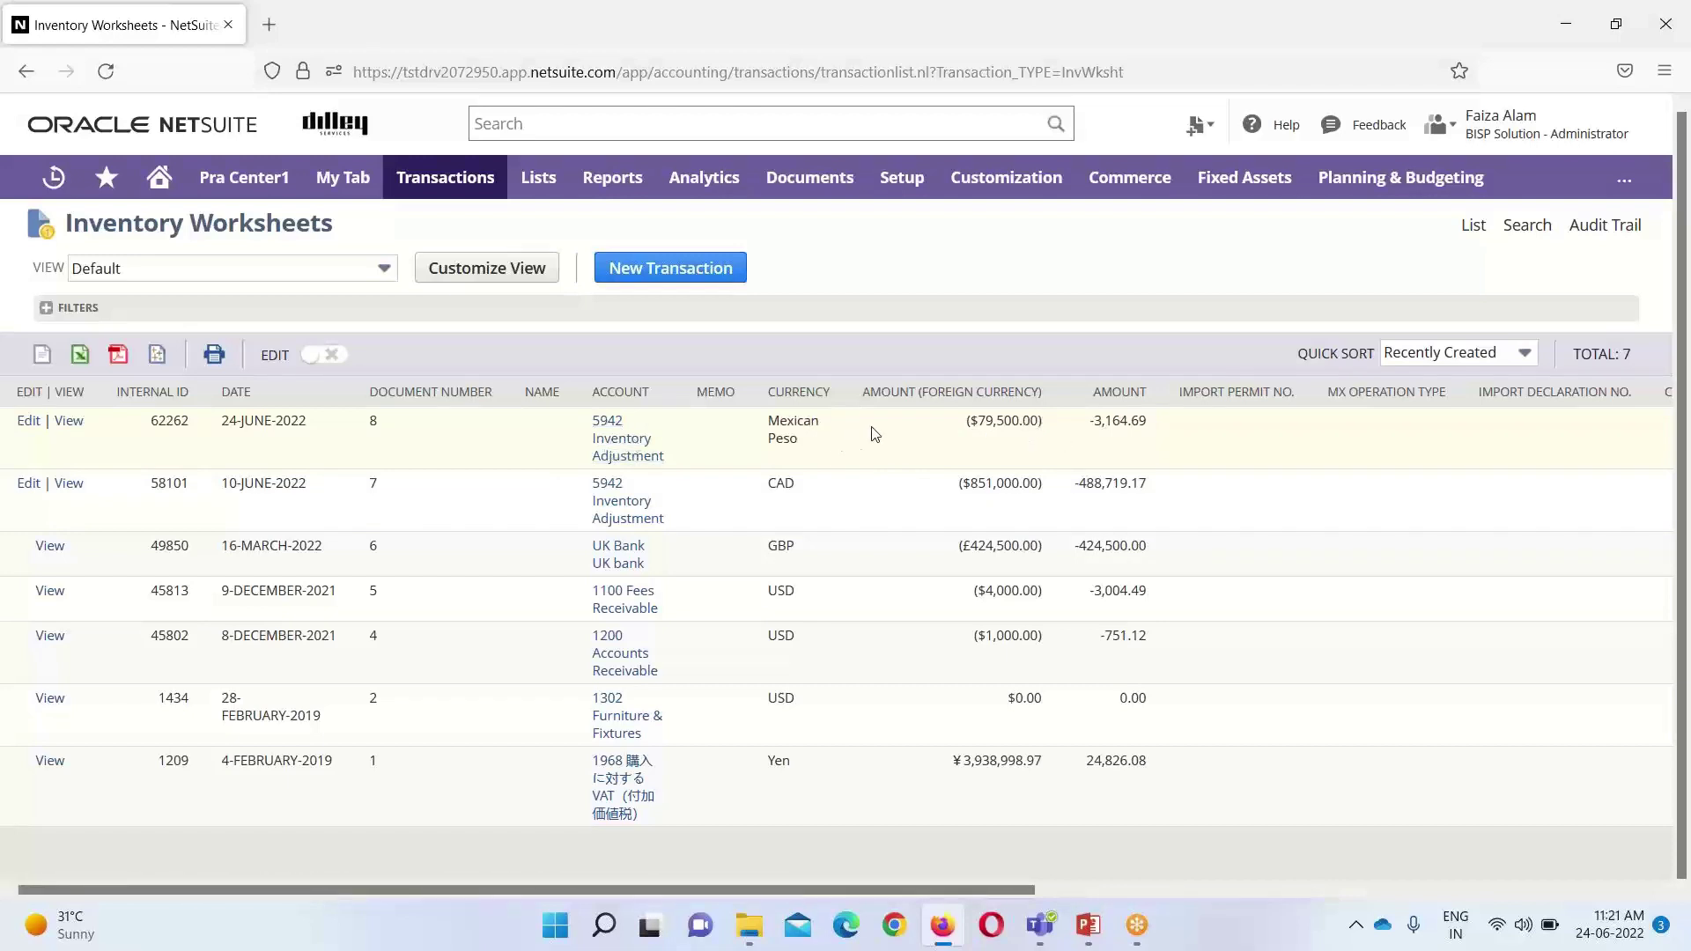
pyautogui.click(79, 427)
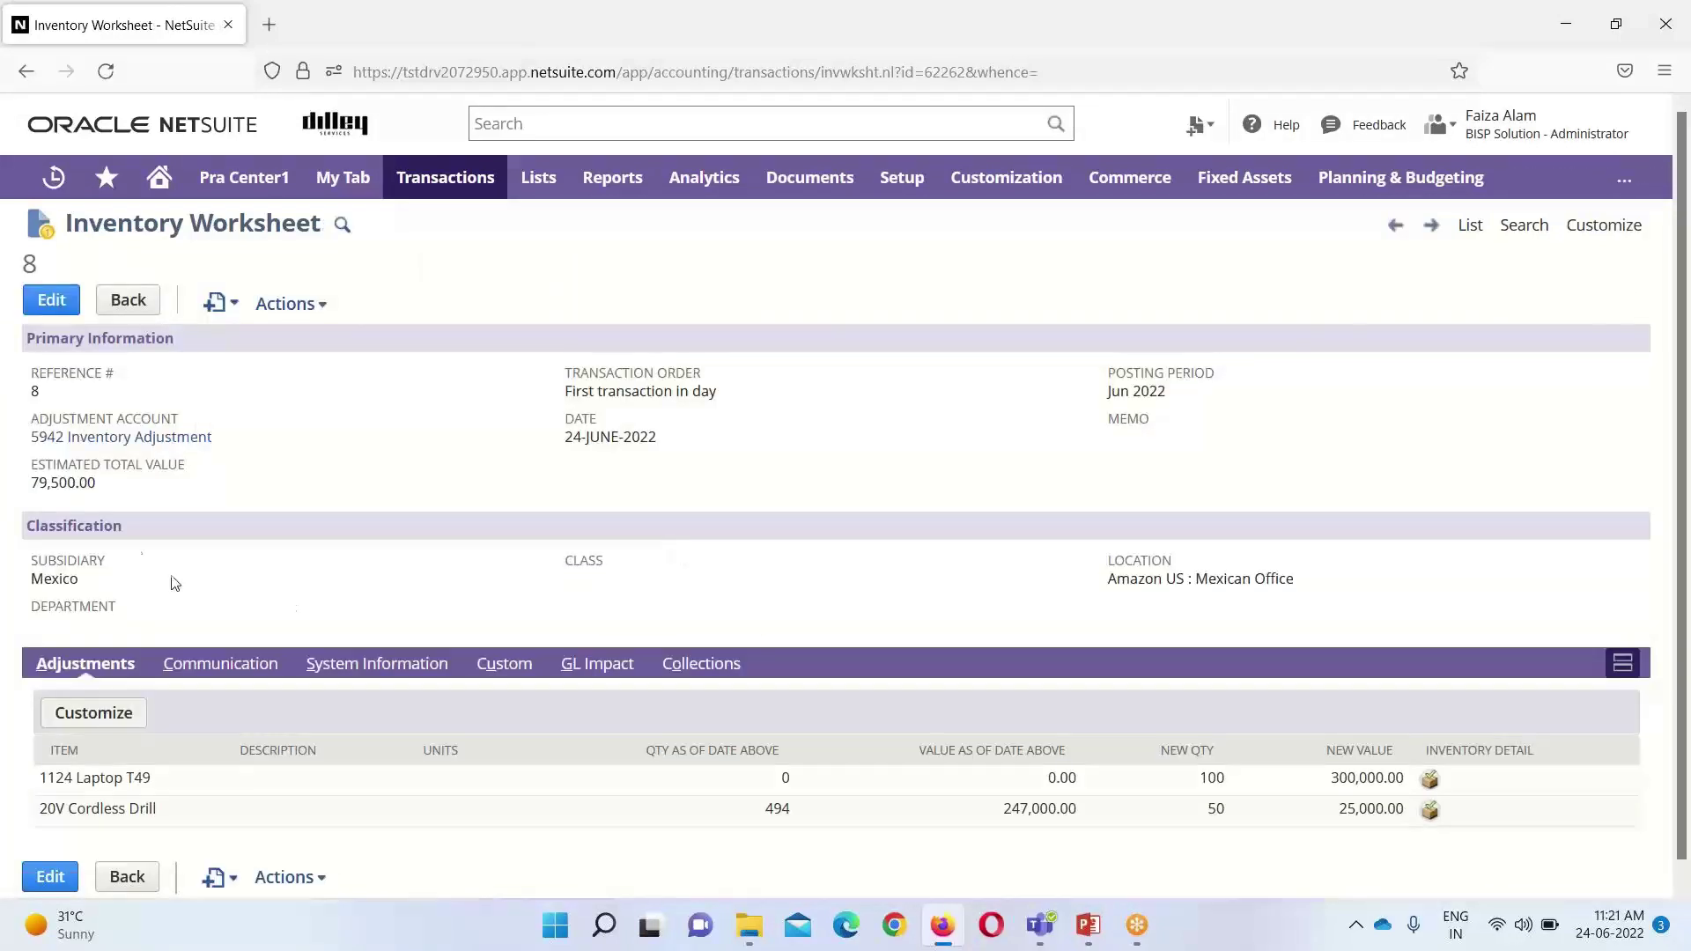
pyautogui.scroll(-1, 45, 496)
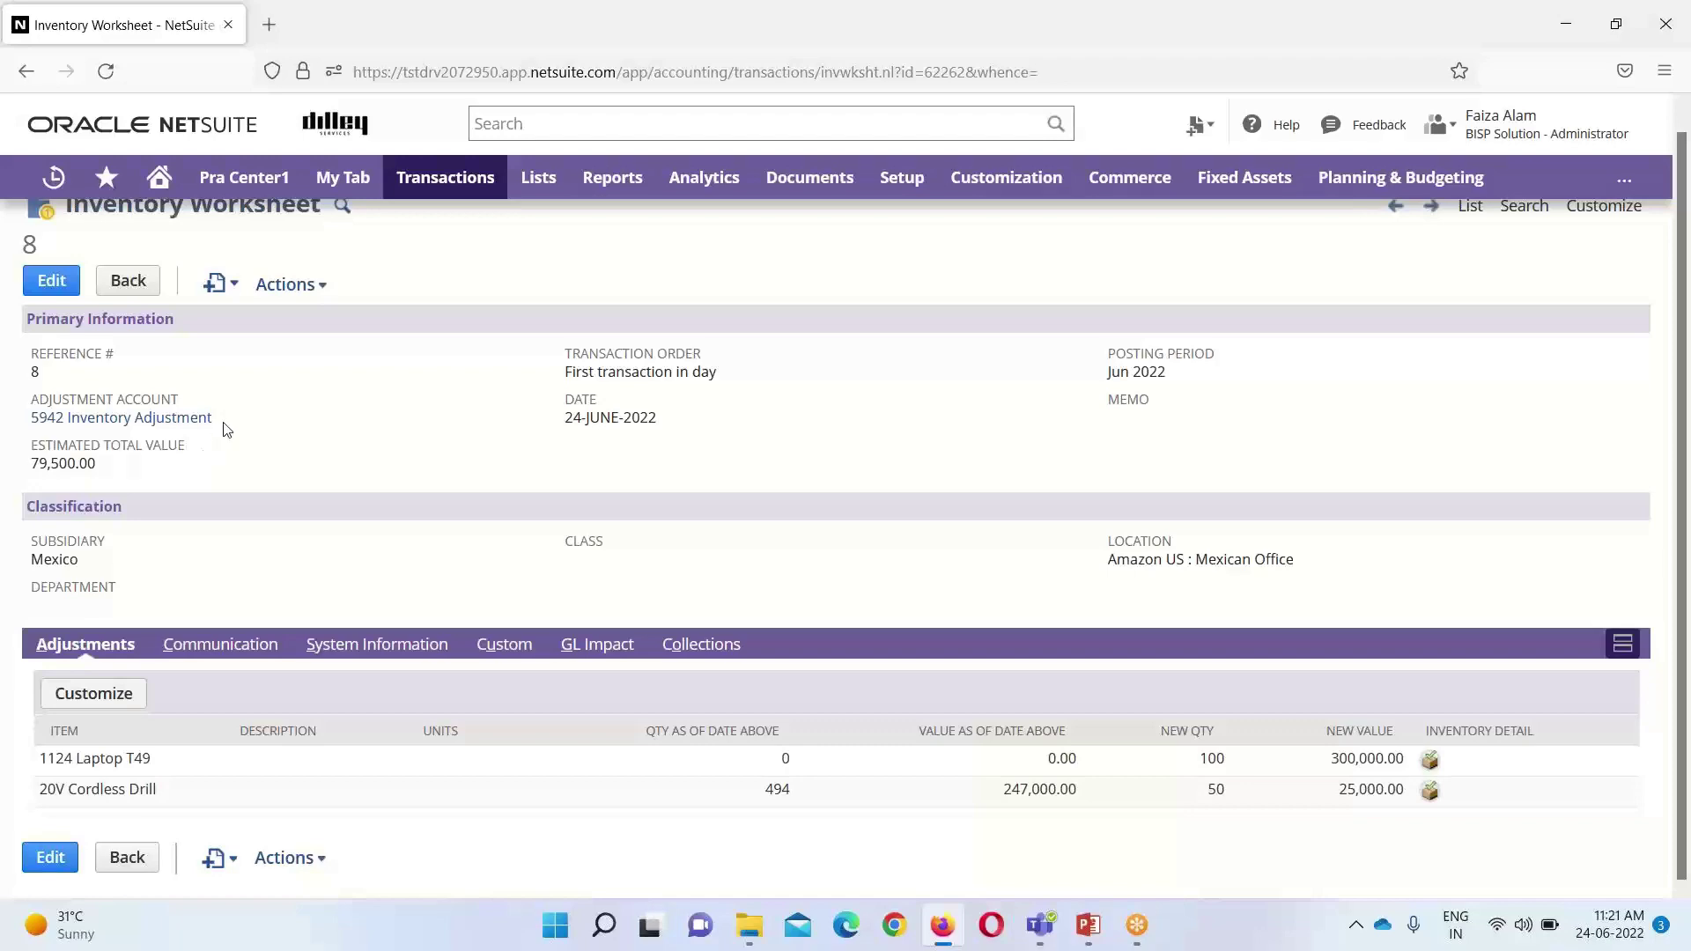
pyautogui.scroll(1, 225, 428)
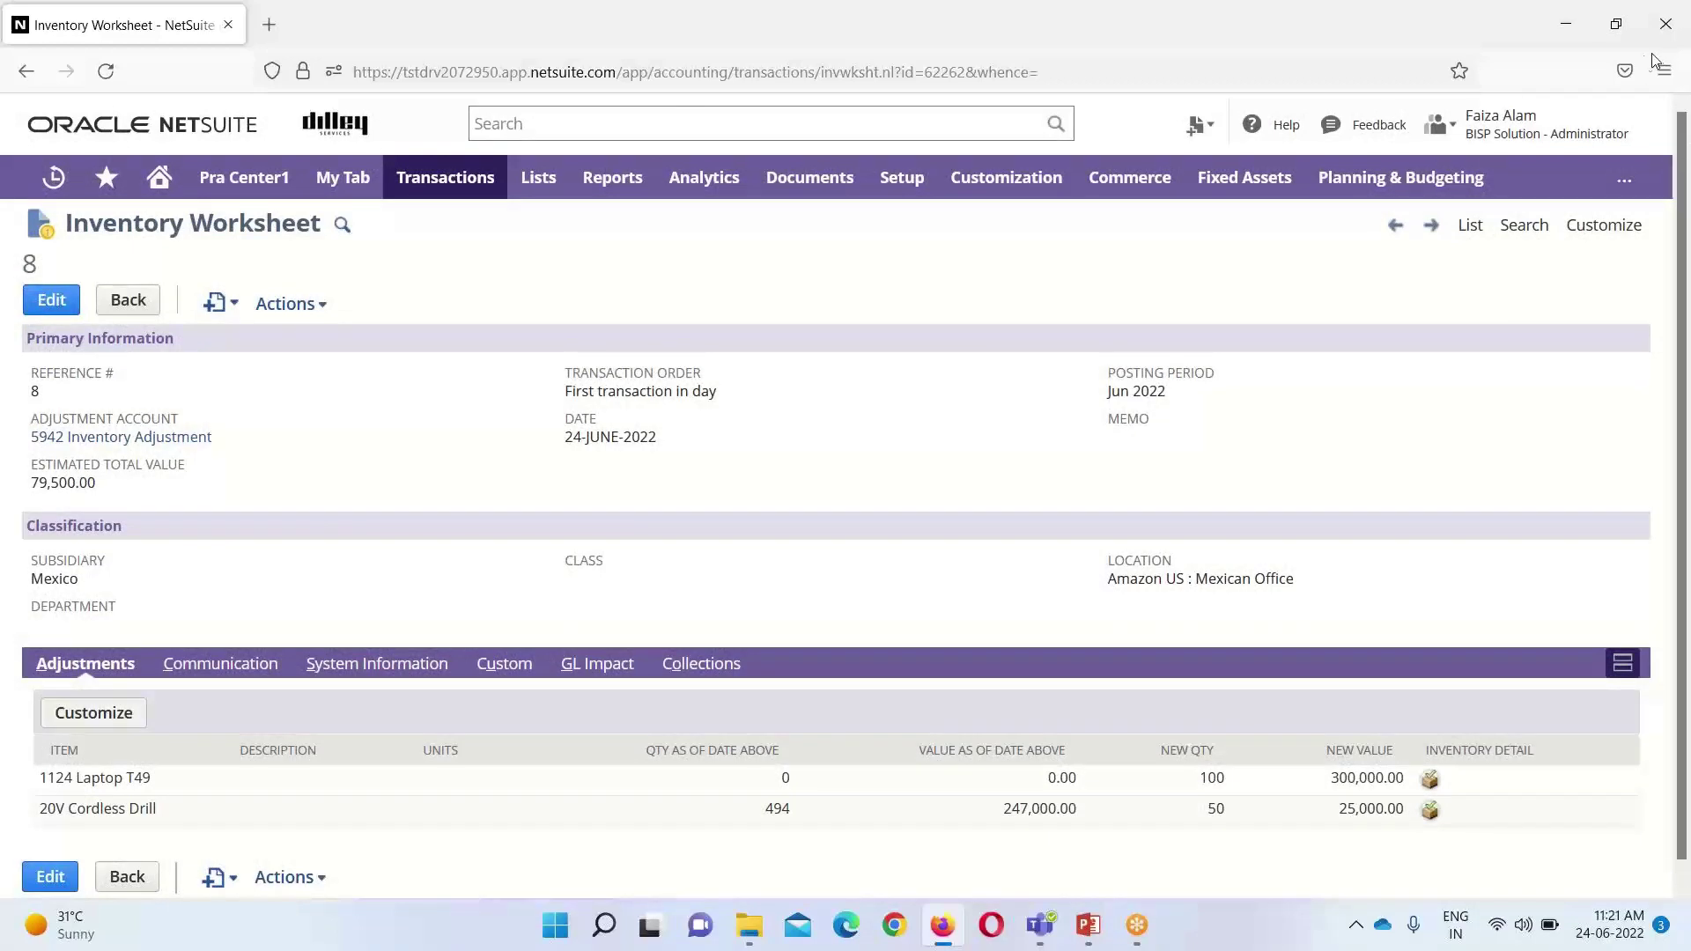
pyautogui.moveTo(1602, 128)
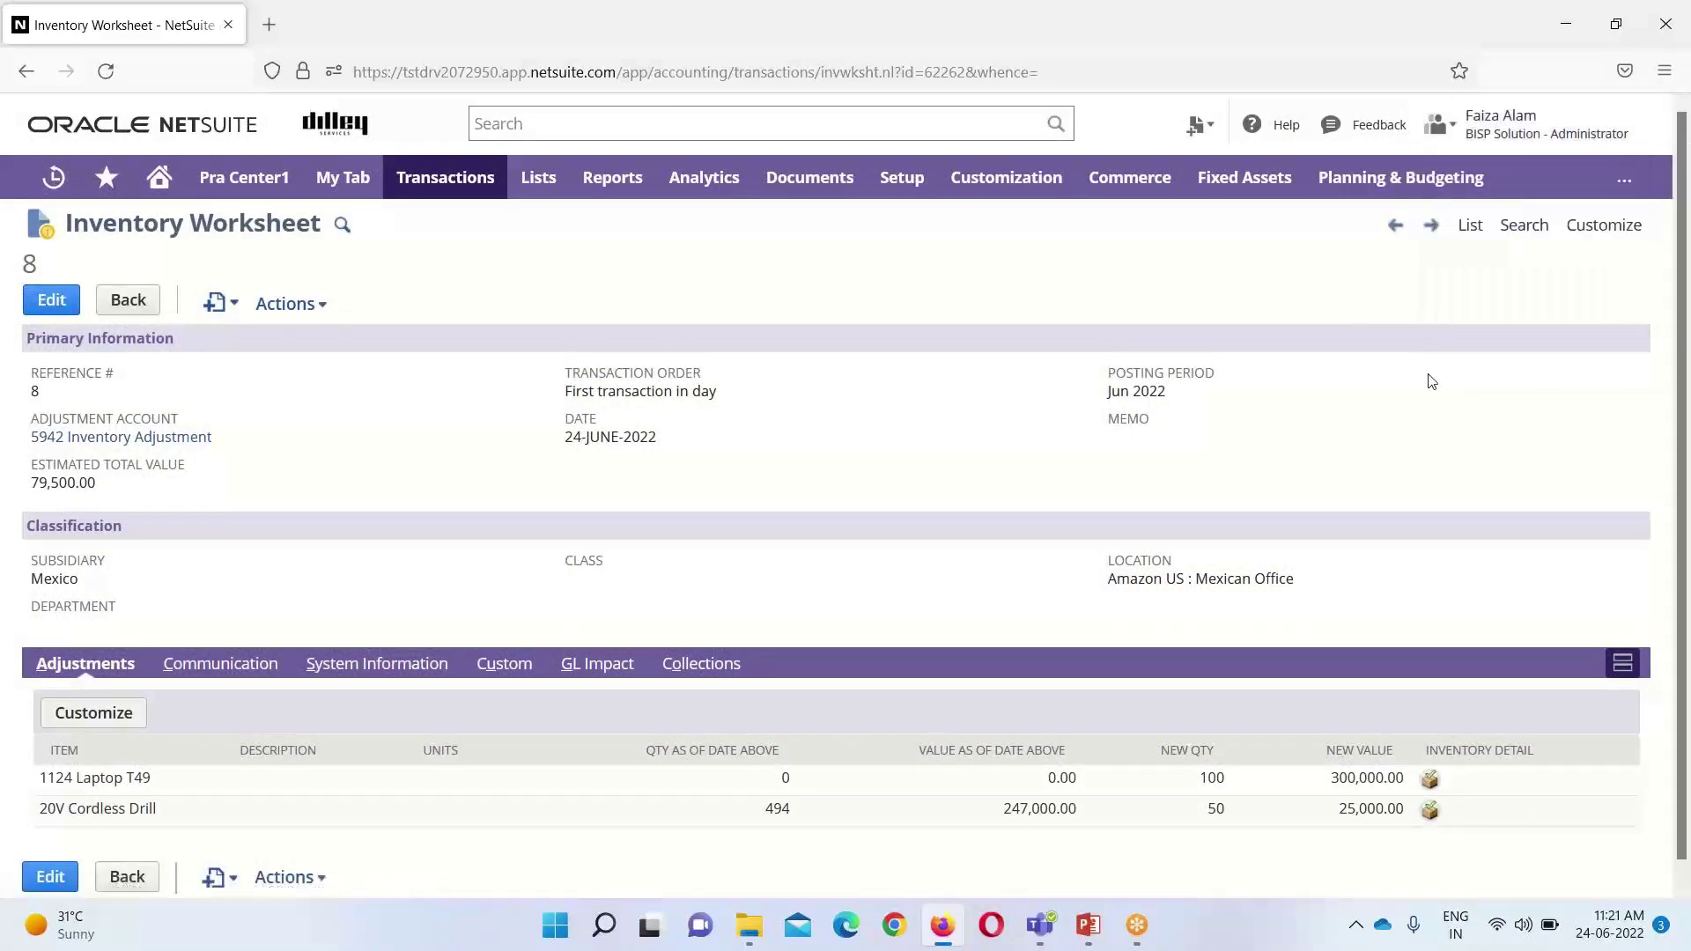